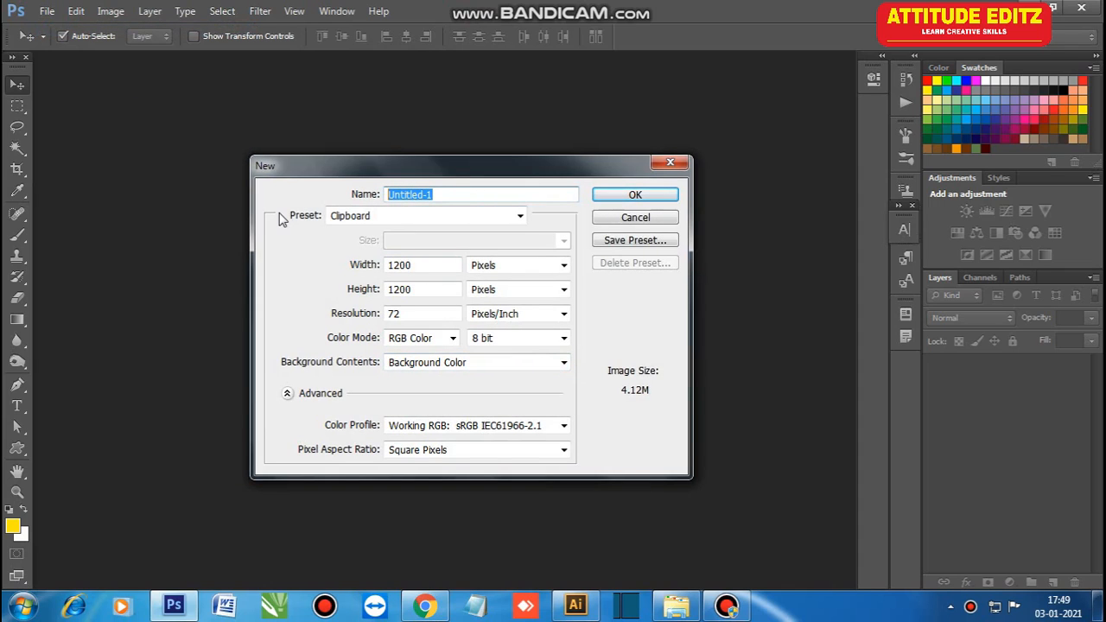
- Create a document named "Flex Banner Design", 10 by 8 inches, with a resolution of 150 pixels/inch
text(Flex Banner Design)
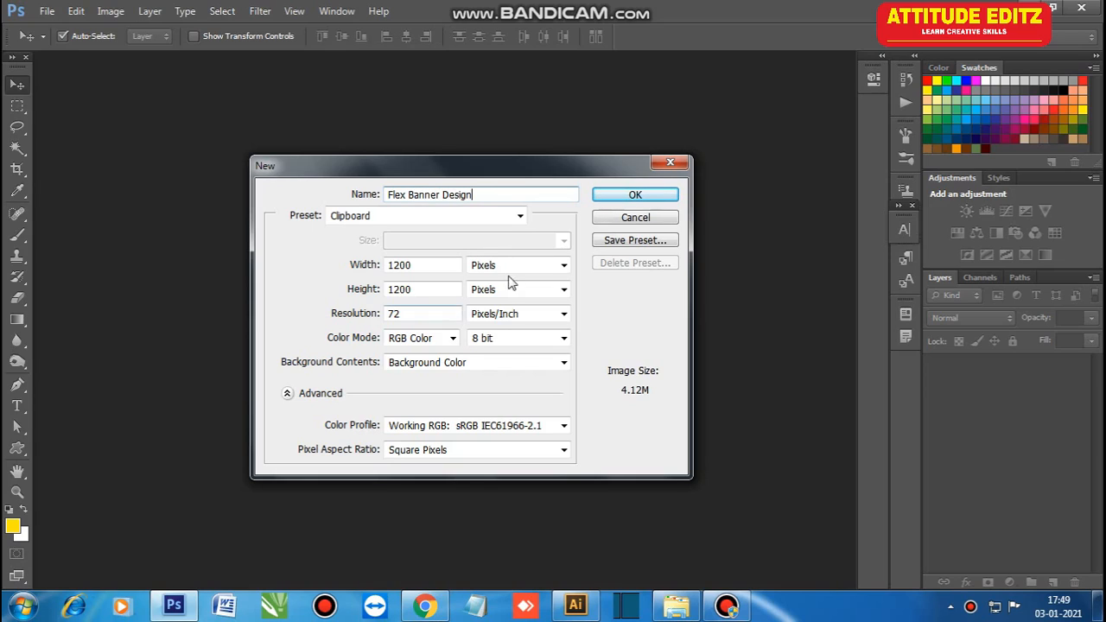
click(562, 266)
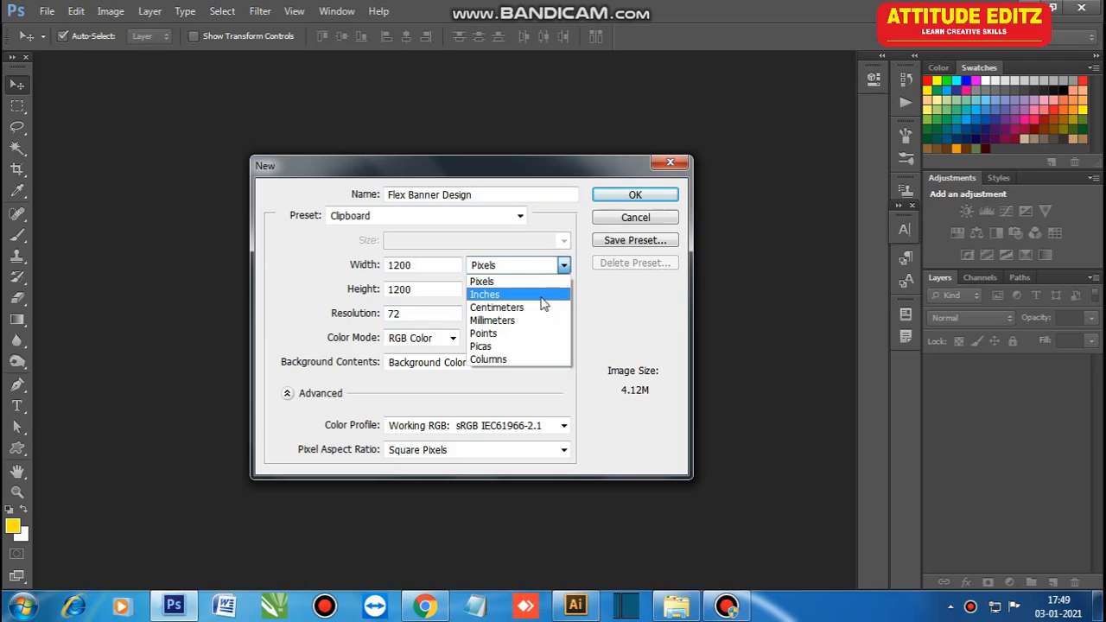
click(541, 295)
drag(442, 268, 382, 273)
text(1)
key(Tab)
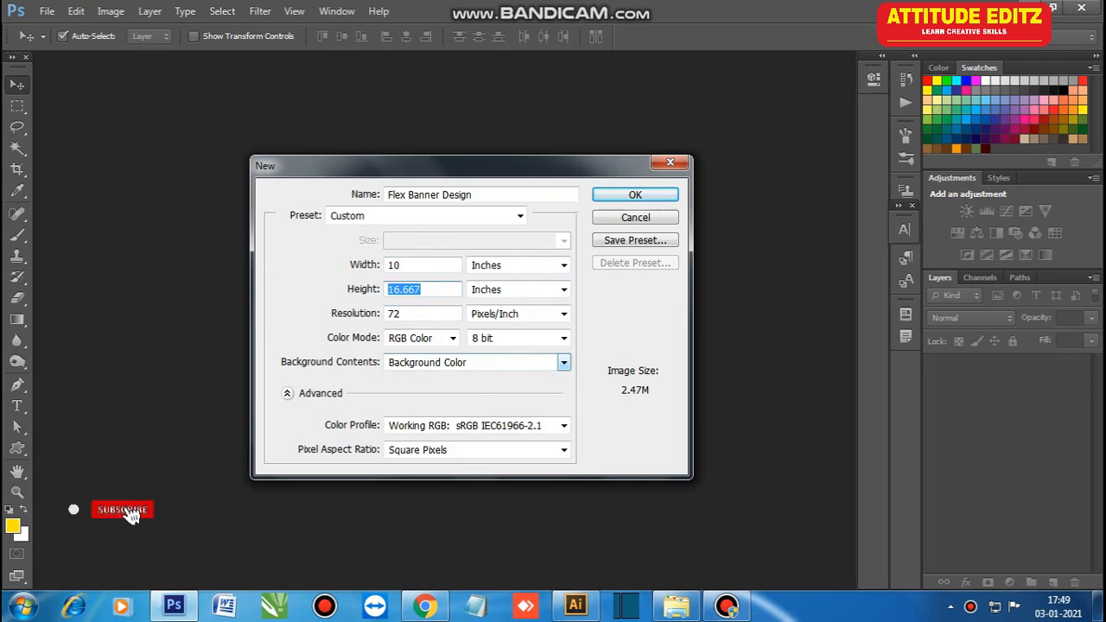
text(8)
key(Tab)
key(Tab)
text(15)
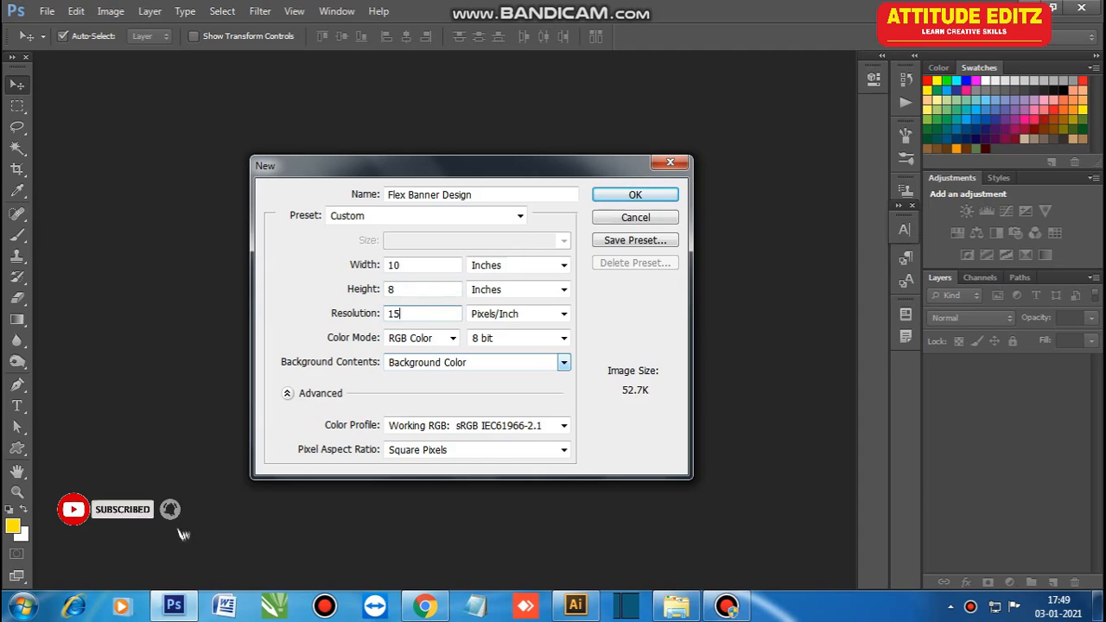
click(642, 195)
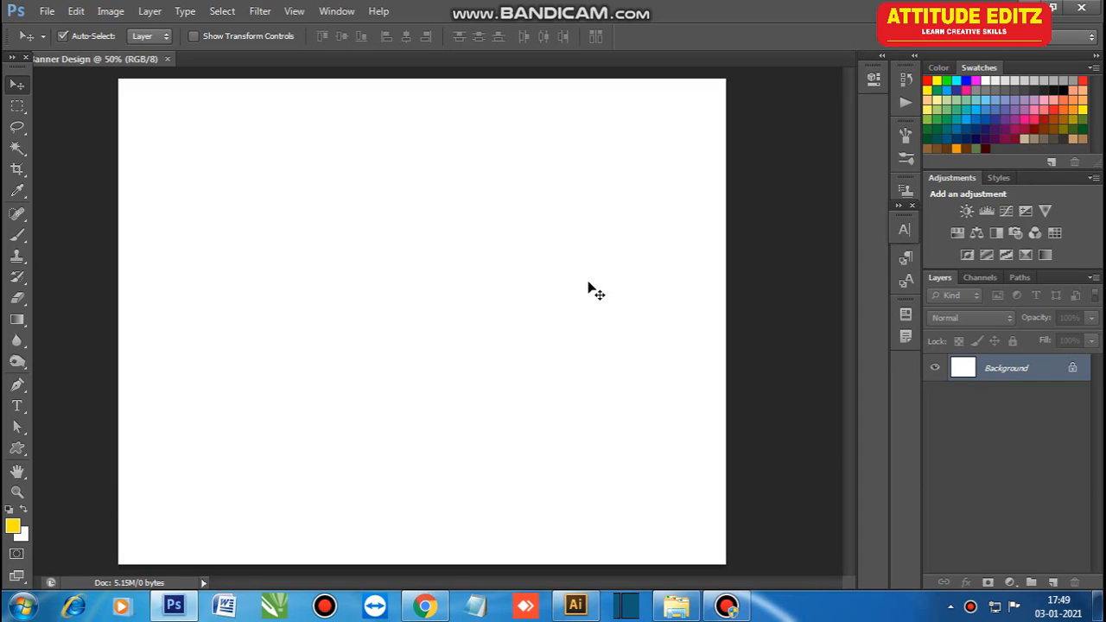
- Switch to Chrome and open google.com in a new tab
click(424, 605)
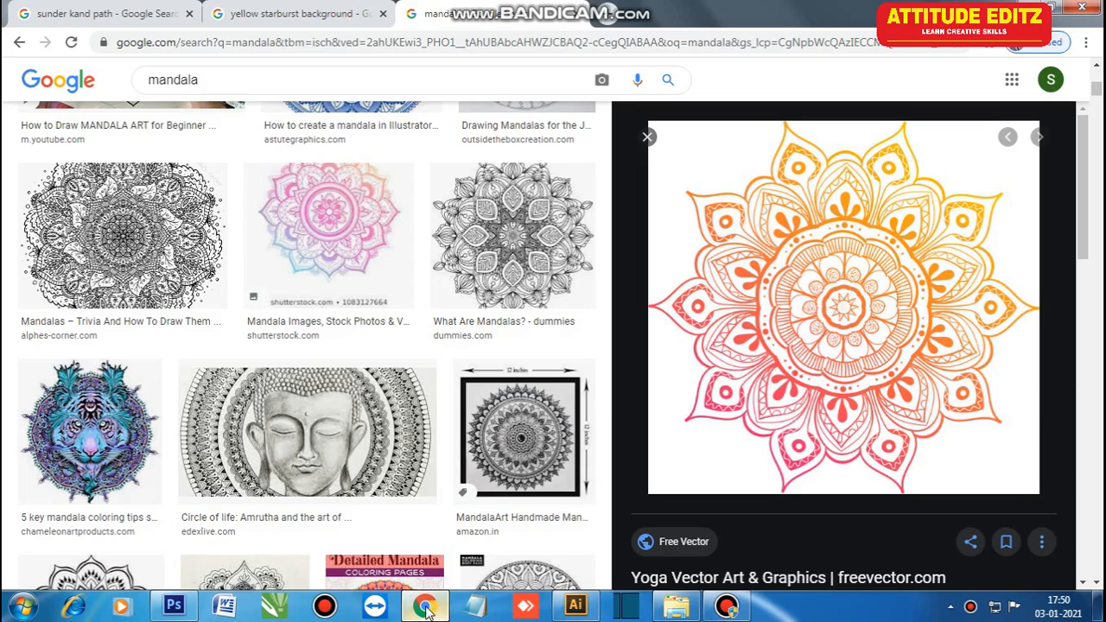
click(607, 15)
click(514, 42)
text(google.com)
key(Return)
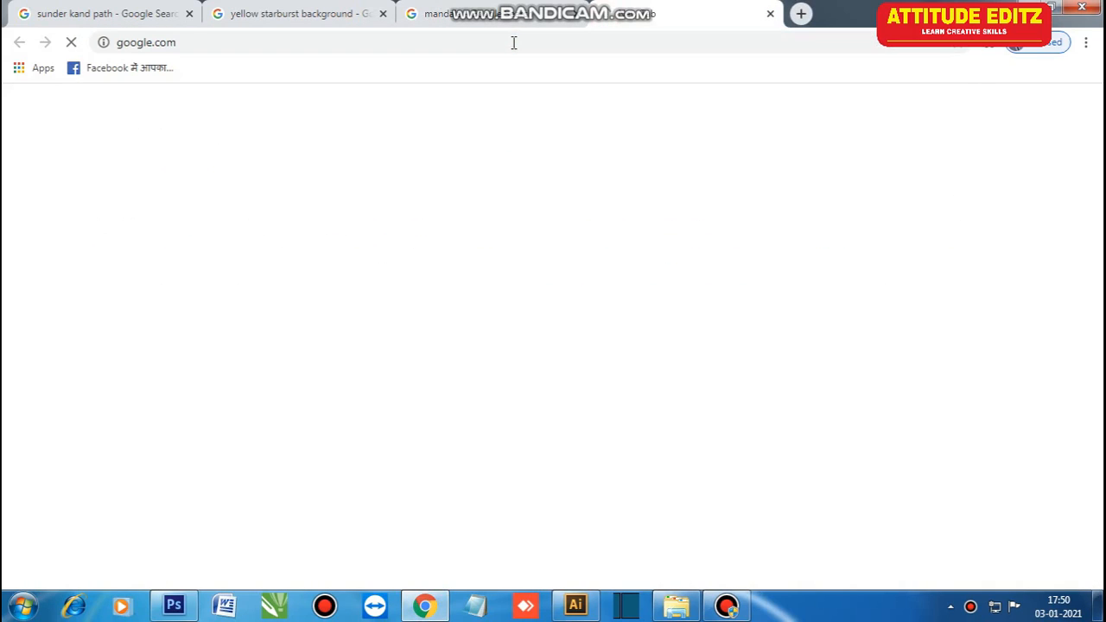
- Search Google Images for "devotional background"
click(436, 296)
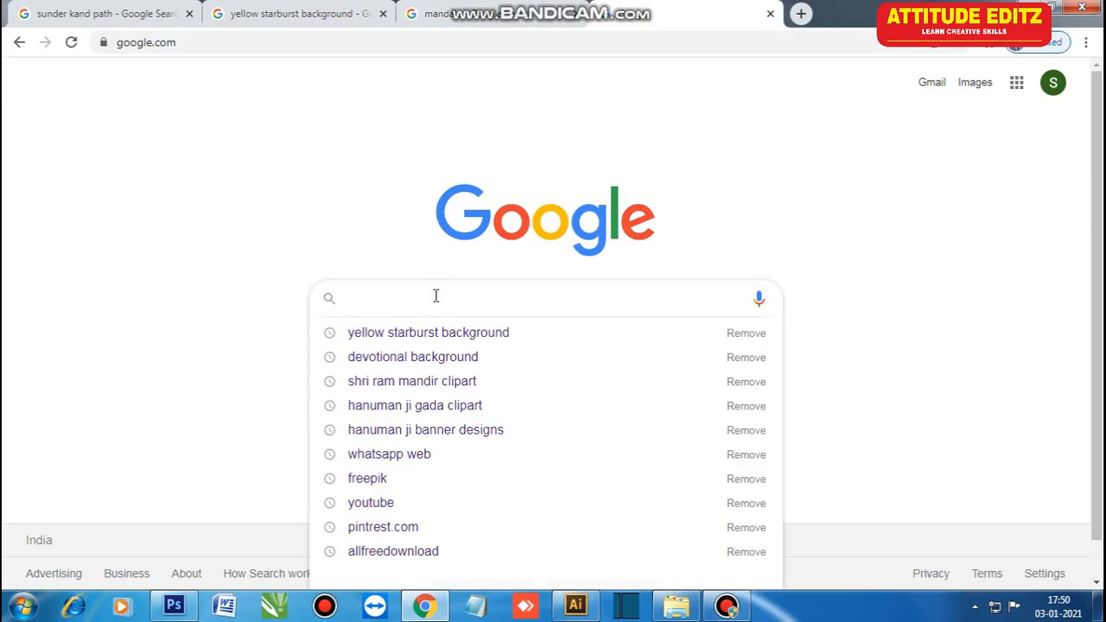
text(devoti)
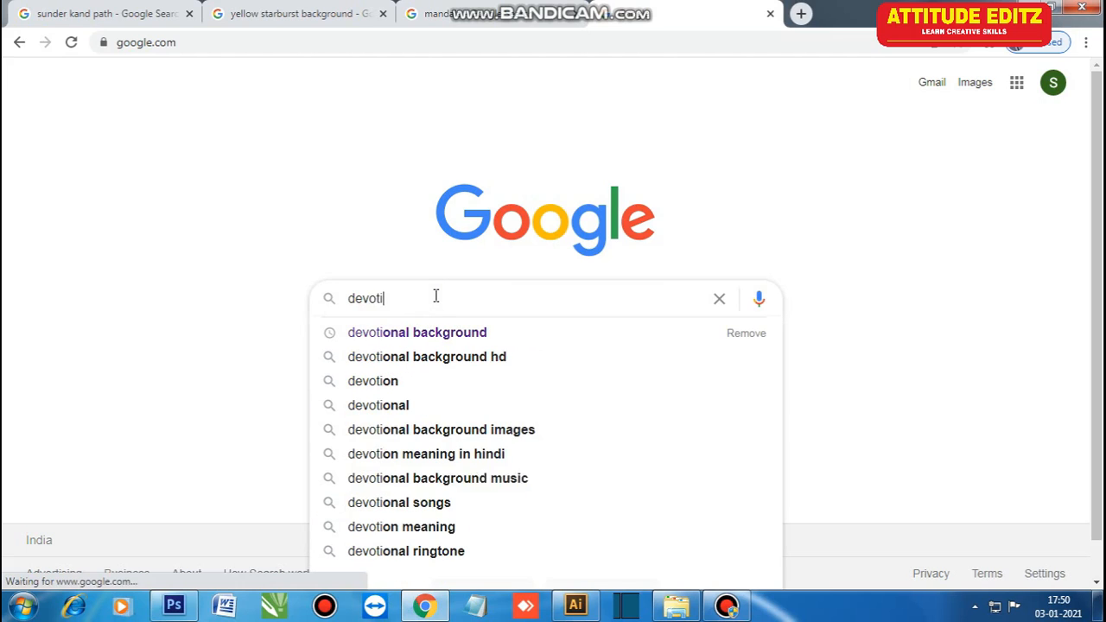
text(onal)
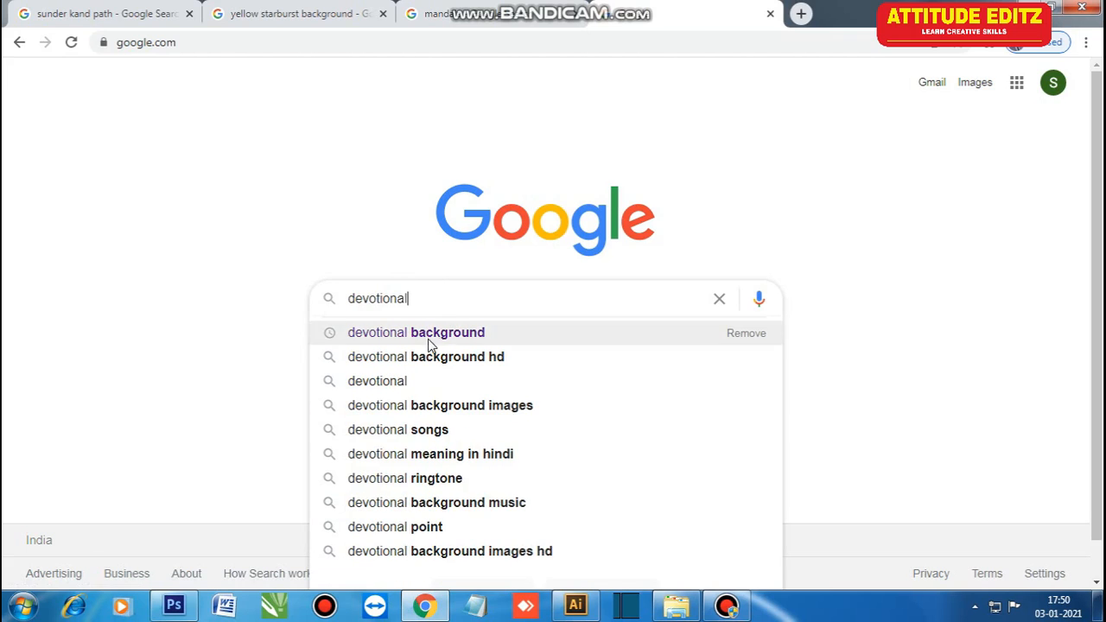
click(427, 336)
click(234, 152)
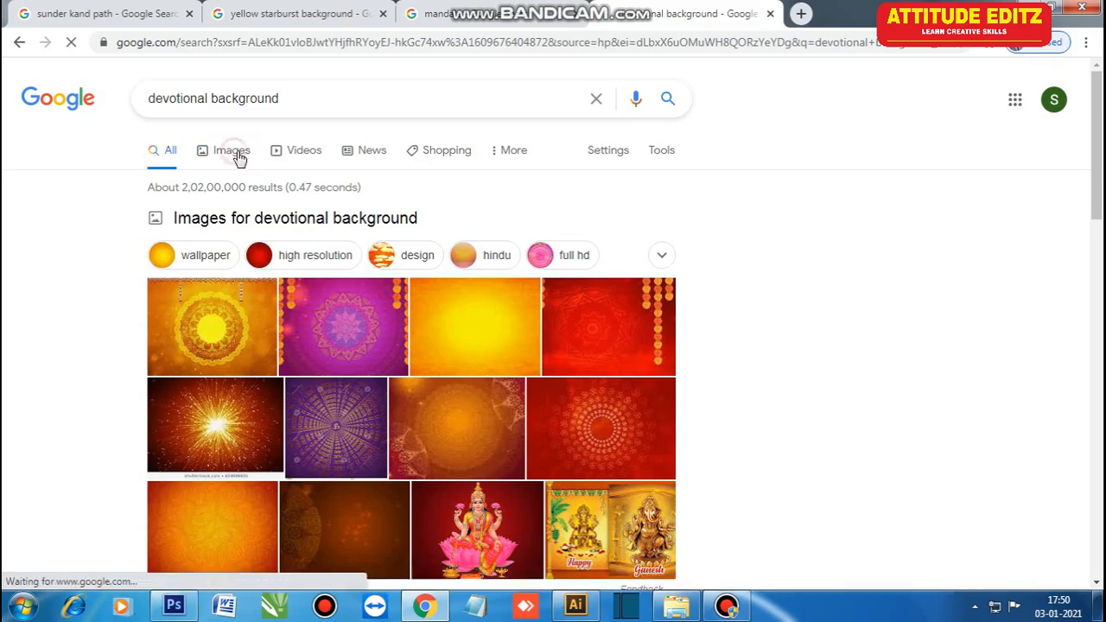
- Find the orange-yellow 2700 × 2025 spiritual background from WallpaperSafari and open the image in its own tab
scroll(467, 251, down, 8)
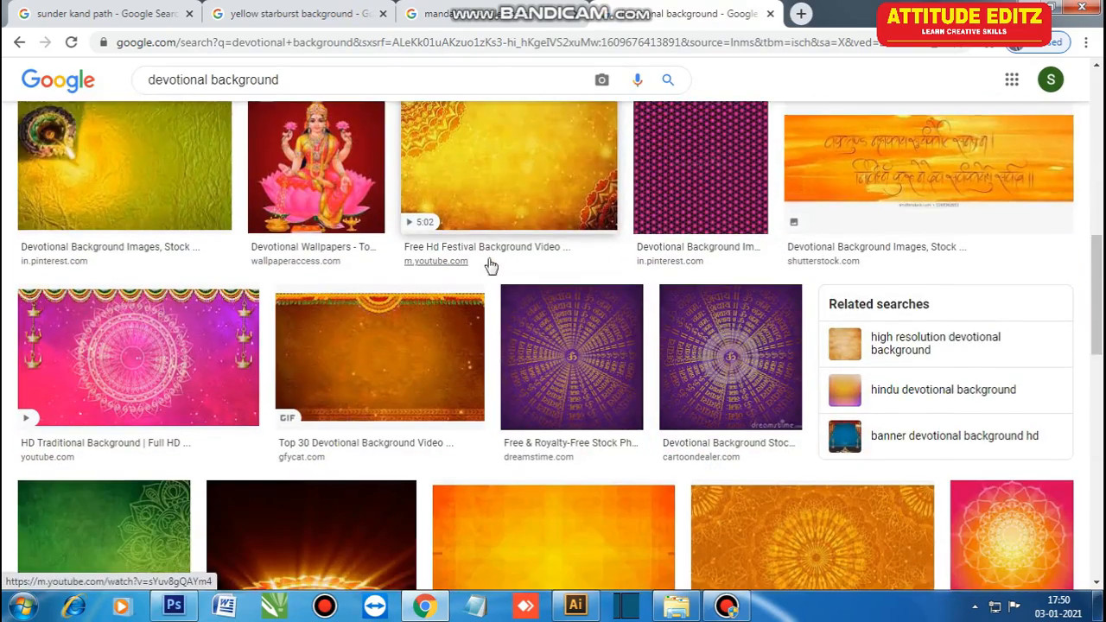
scroll(490, 265, down, 3)
click(528, 309)
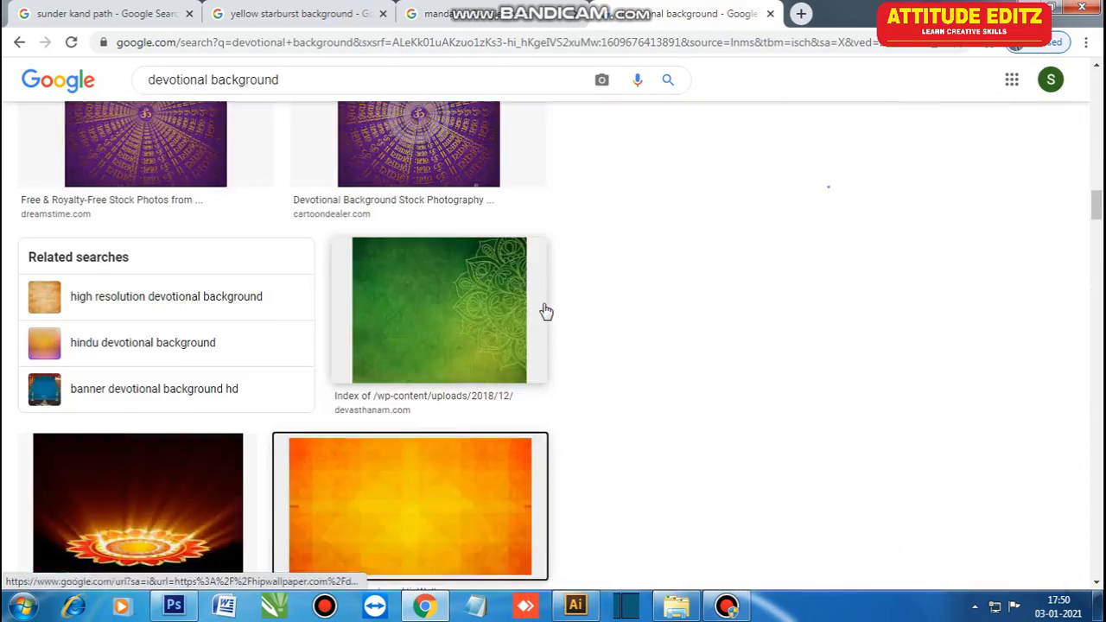
scroll(933, 383, down, 4)
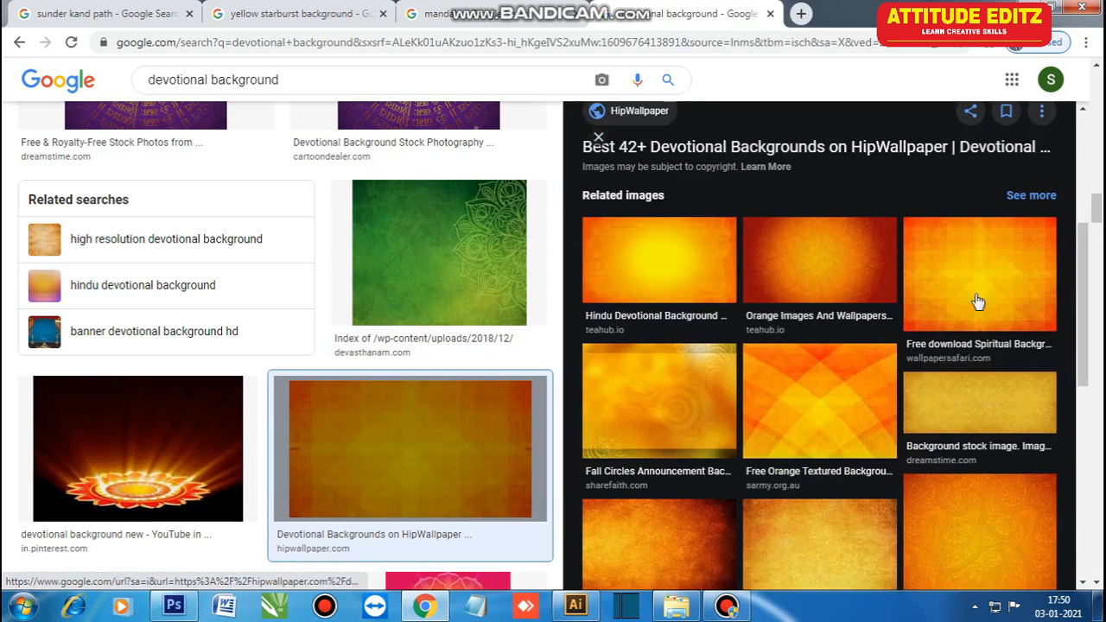
click(980, 277)
right_click(860, 262)
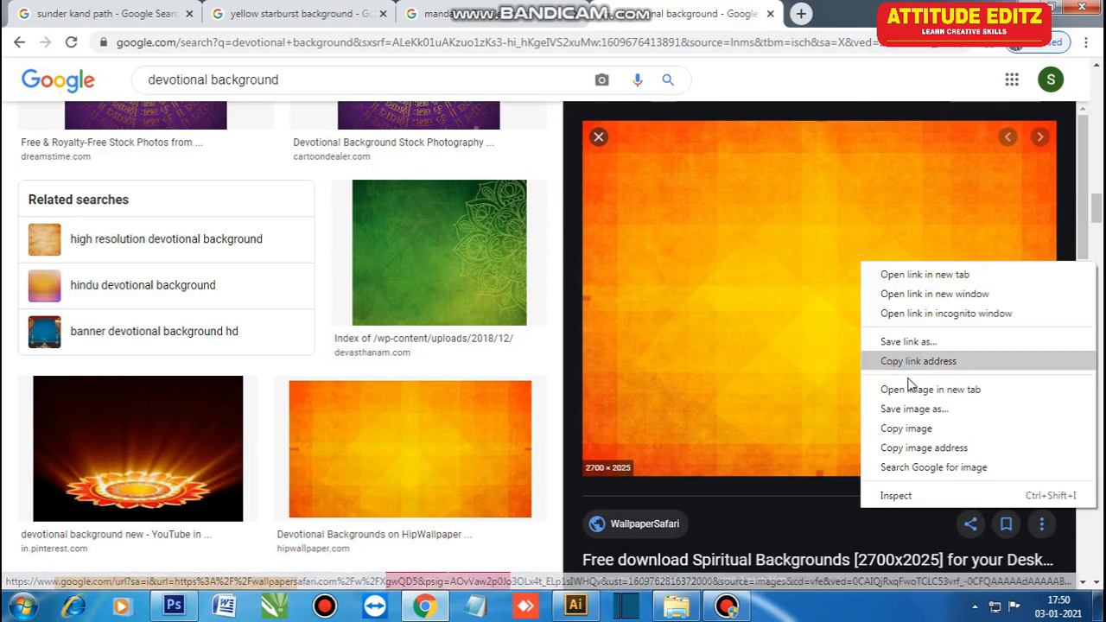
click(908, 388)
- Copy the full-size orange-yellow background image and paste it into the banner document in Photoshop
click(832, 16)
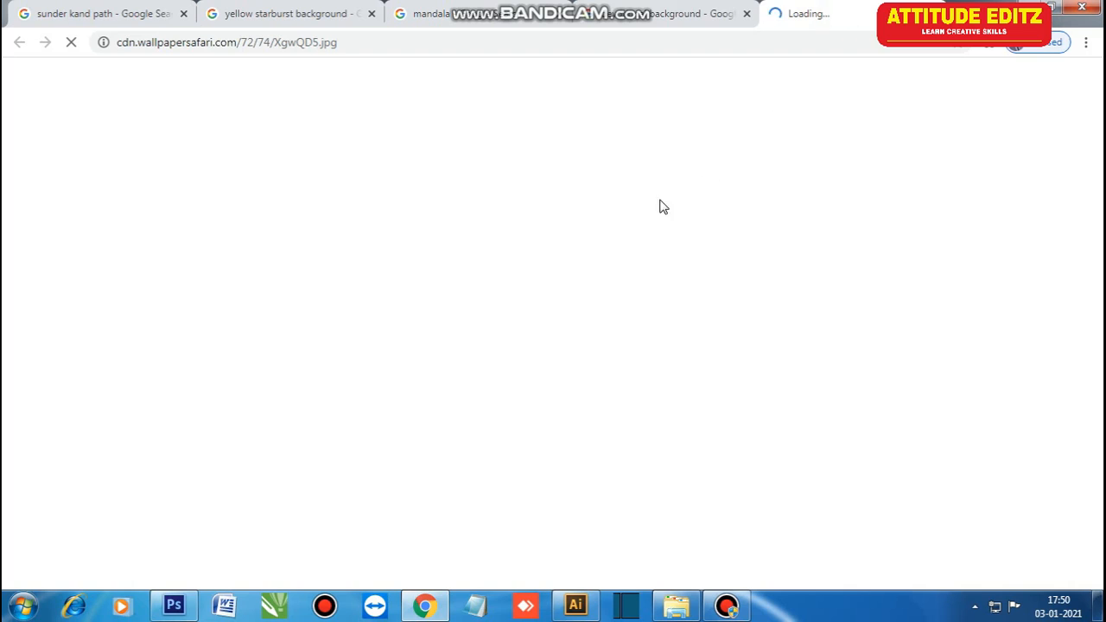
right_click(609, 249)
click(644, 299)
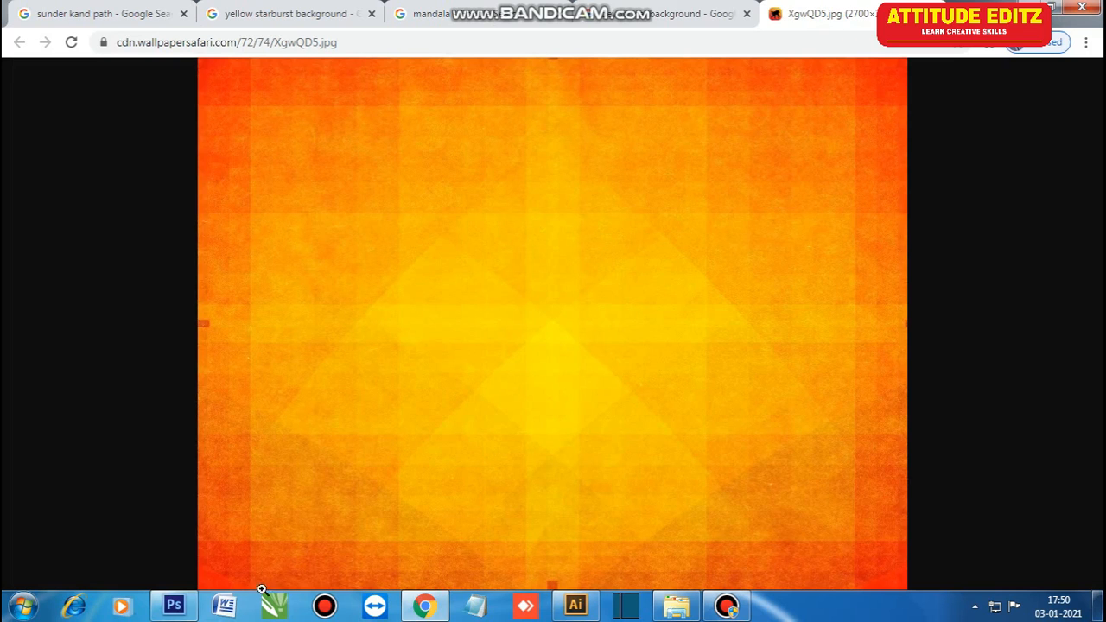
click(174, 606)
key(ctrl+v)
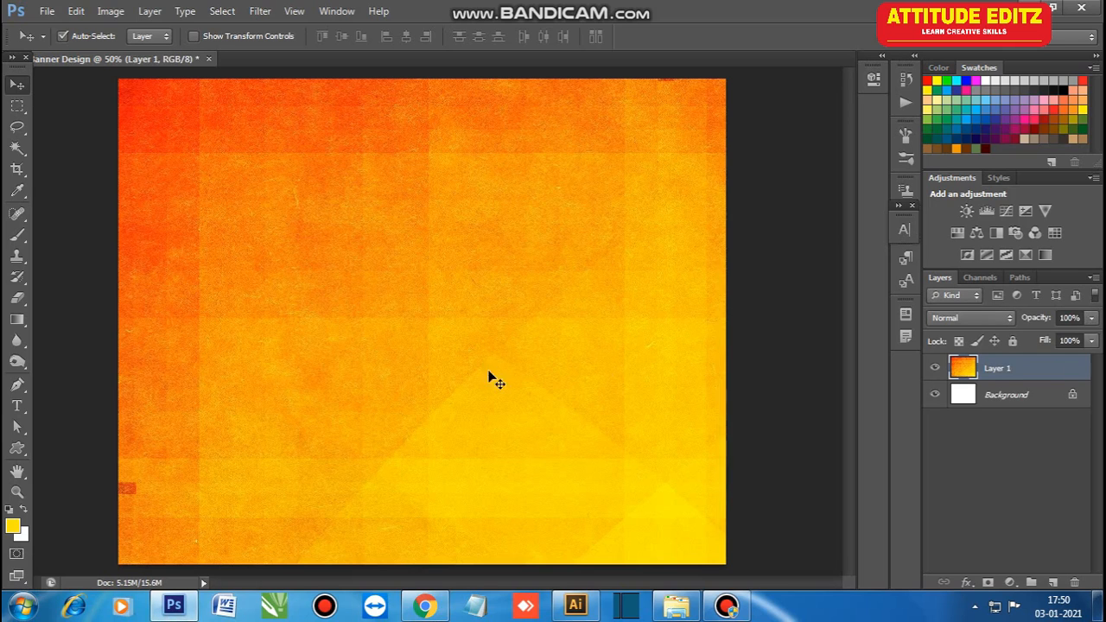
- Convert the pasted background layer to a smart object and scale it to about 60.5% so it covers the whole canvas
right_click(996, 371)
click(864, 126)
key(ctrl+t)
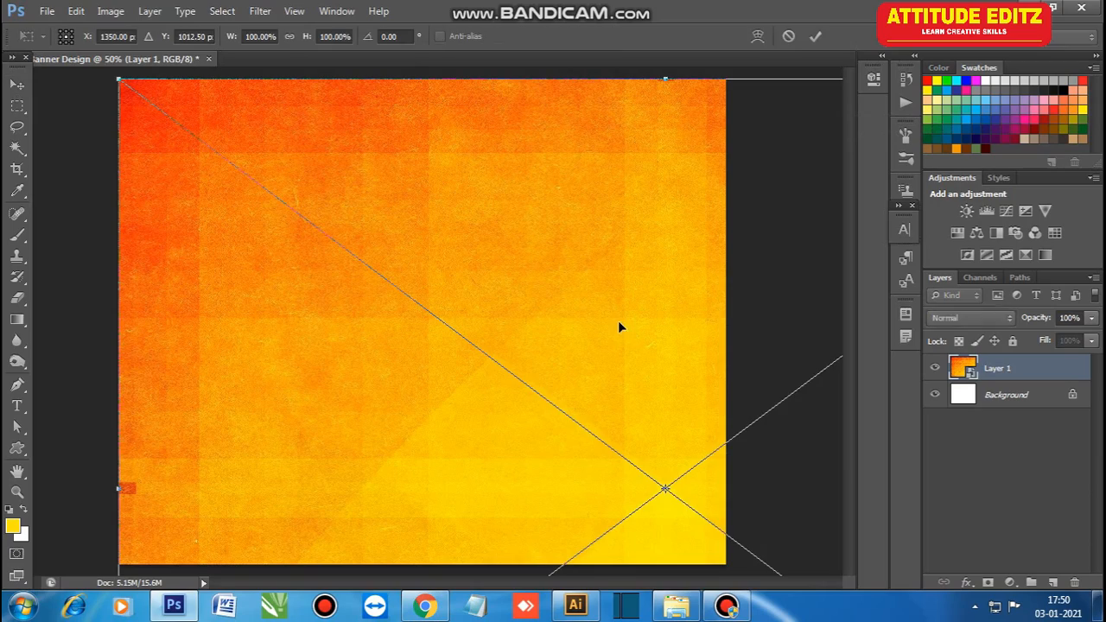
drag(205, 167, 344, 278)
drag(628, 354, 406, 201)
drag(142, 113, 195, 153)
drag(412, 249, 333, 177)
drag(647, 477, 748, 554)
drag(110, 560, 95, 567)
drag(748, 79, 750, 78)
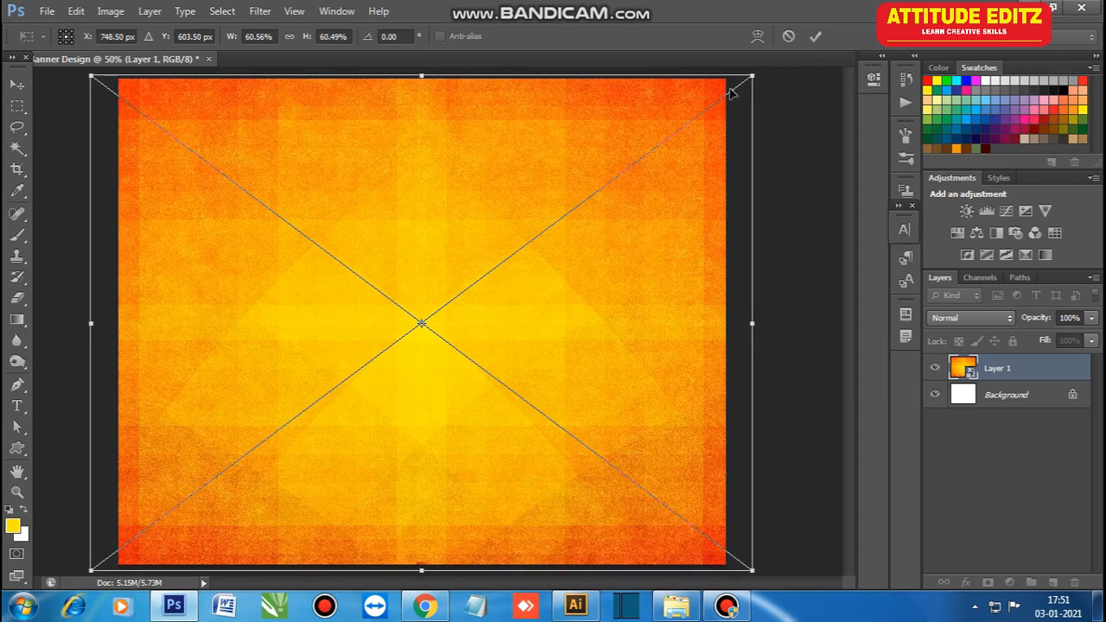
key(Return)
click(790, 282)
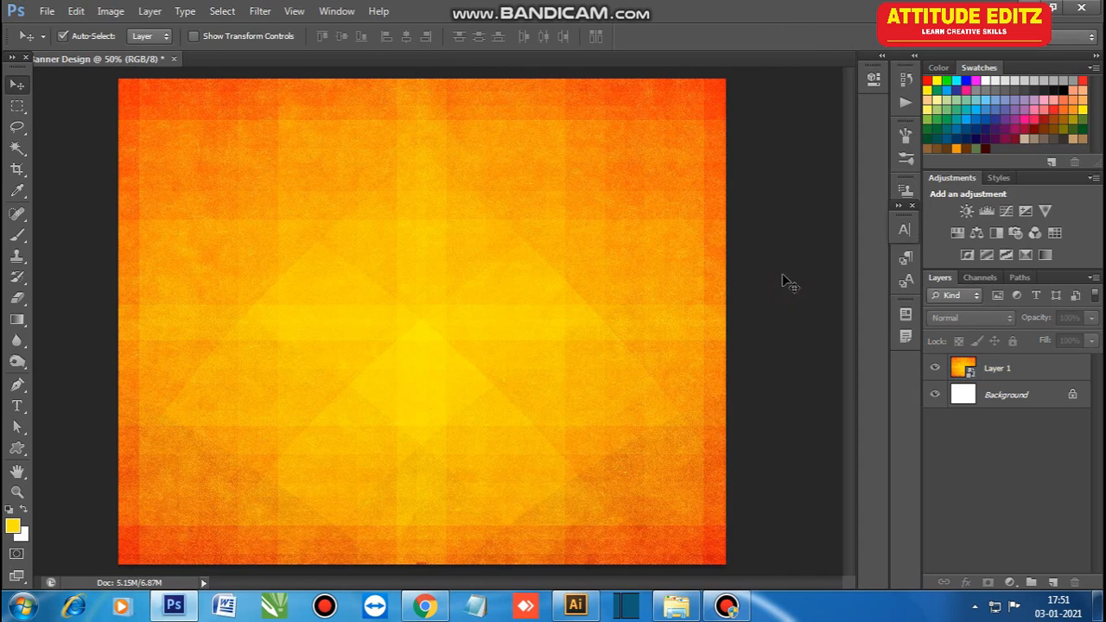
- Place the "Hanuman ji" image from File Explorer on the right side of the banner, scaled to about 62%
click(676, 605)
drag(830, 229, 499, 287)
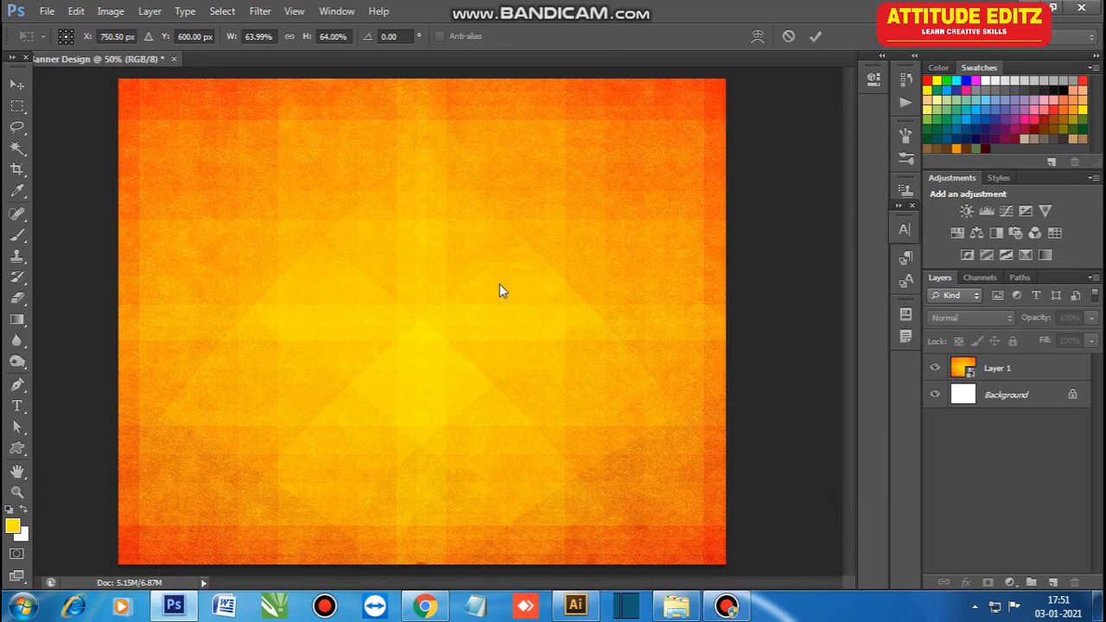
drag(608, 80, 574, 102)
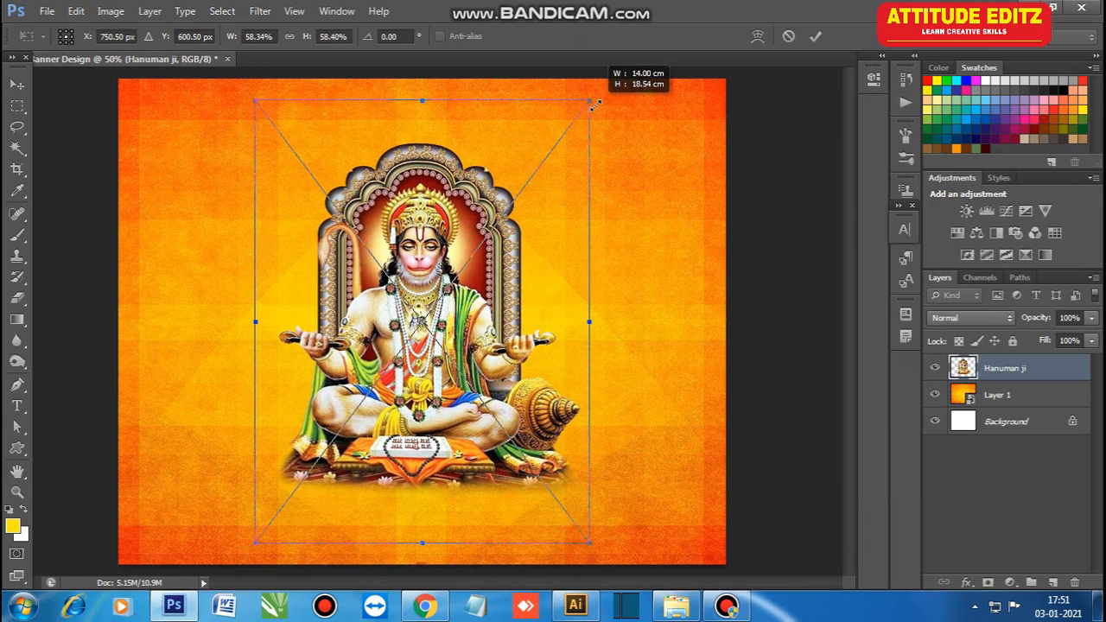
drag(478, 295, 630, 354)
drag(390, 153, 380, 139)
drag(553, 291, 542, 284)
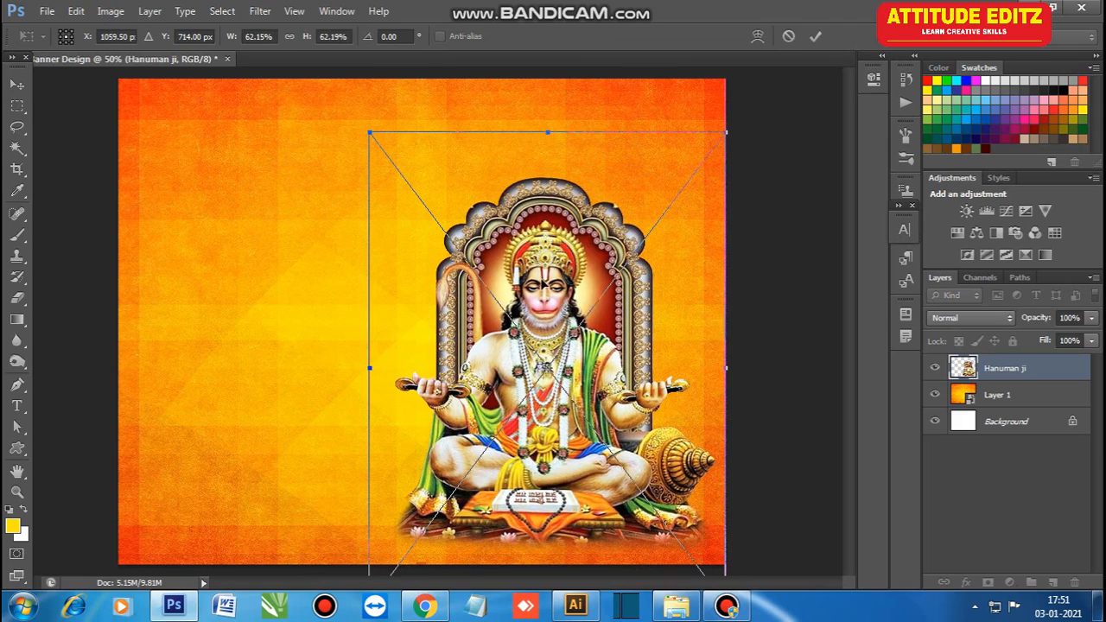
key(Return)
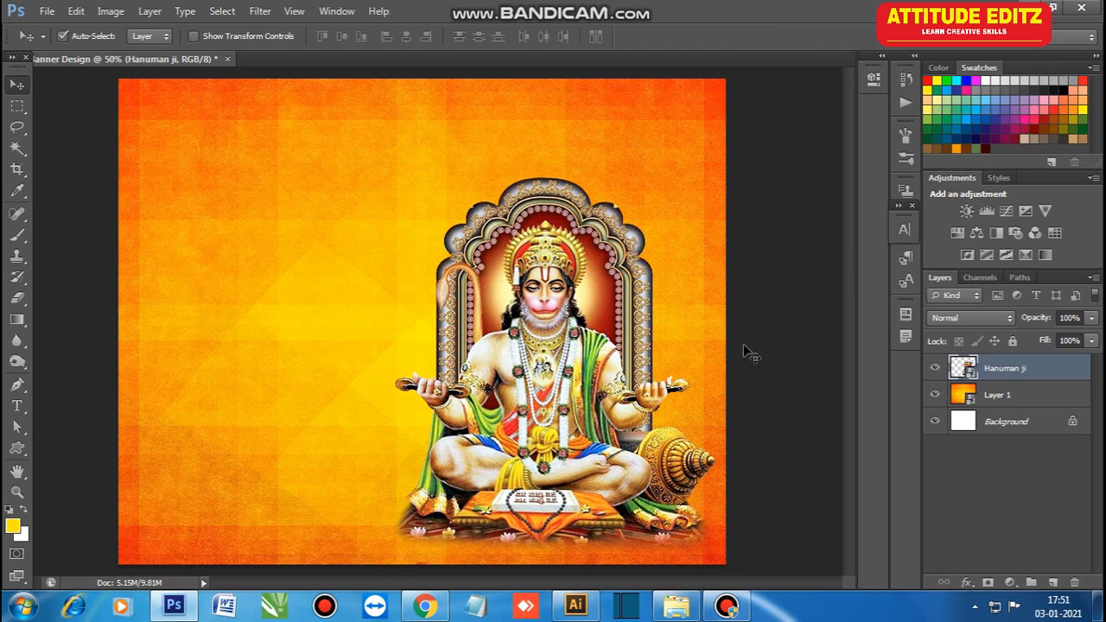
- Switch to Chrome and open the sparkling yellow starburst image from the "yellow starburst background" results in its own tab
click(425, 605)
click(747, 13)
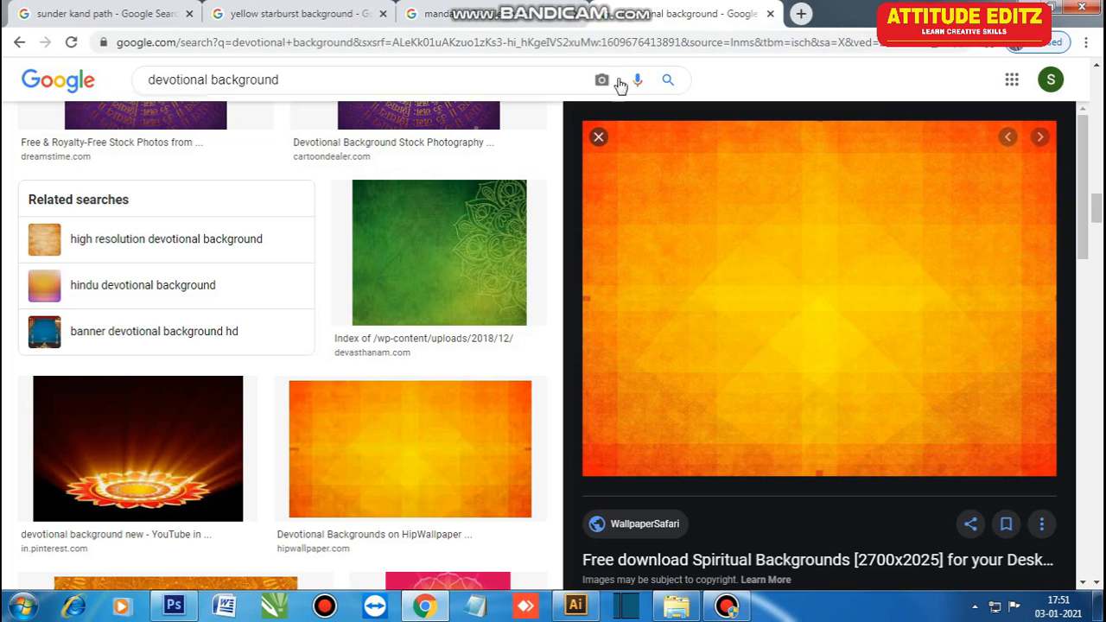
click(340, 17)
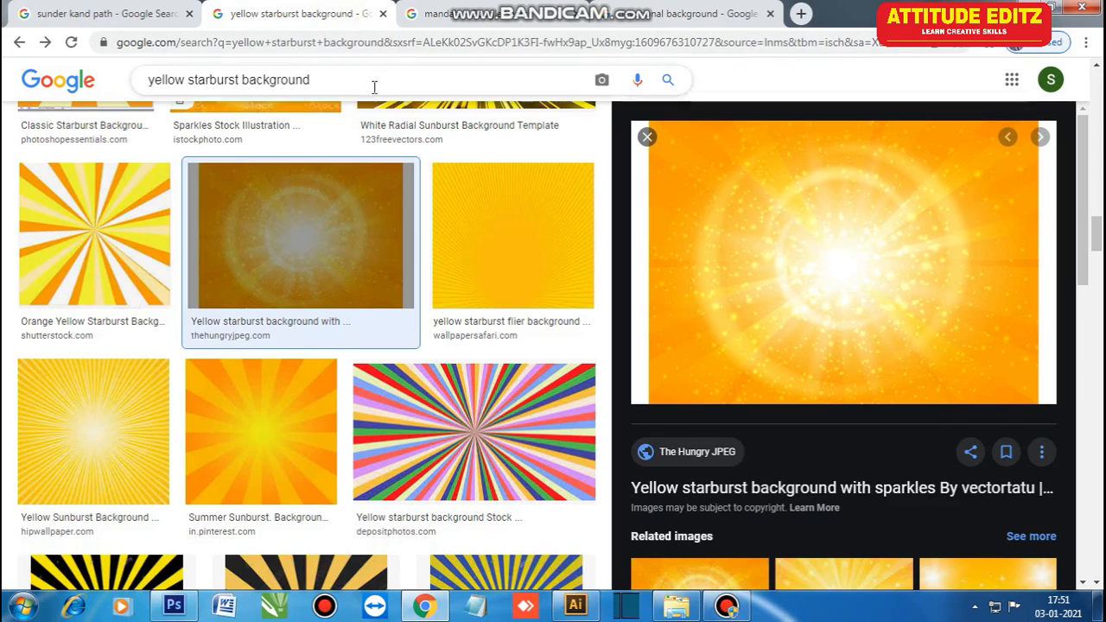
click(875, 232)
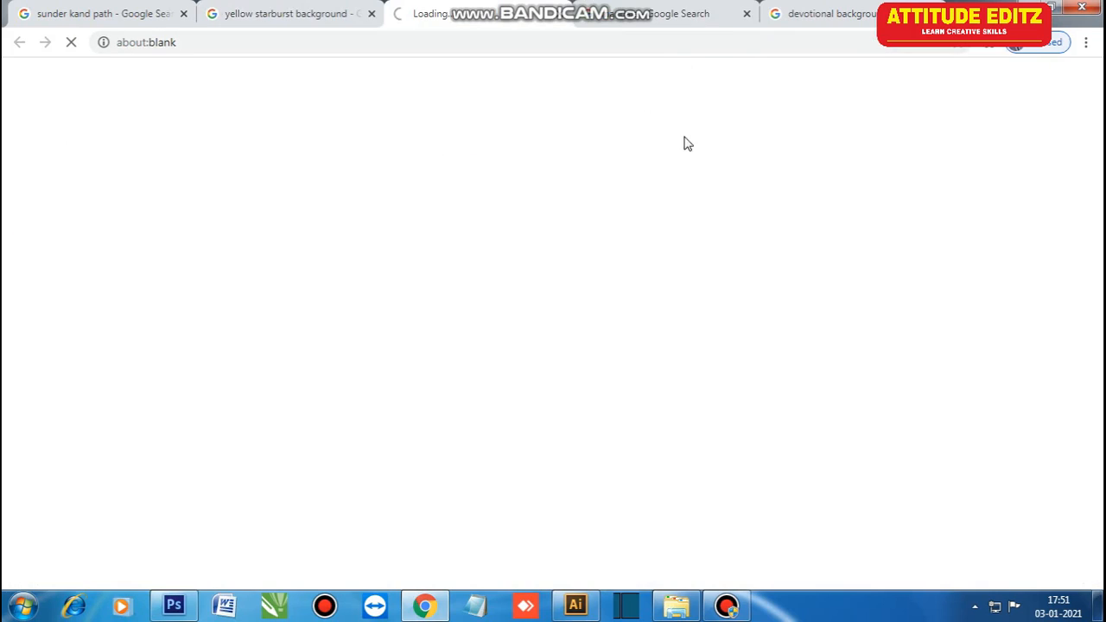
click(565, 17)
right_click(765, 269)
click(827, 396)
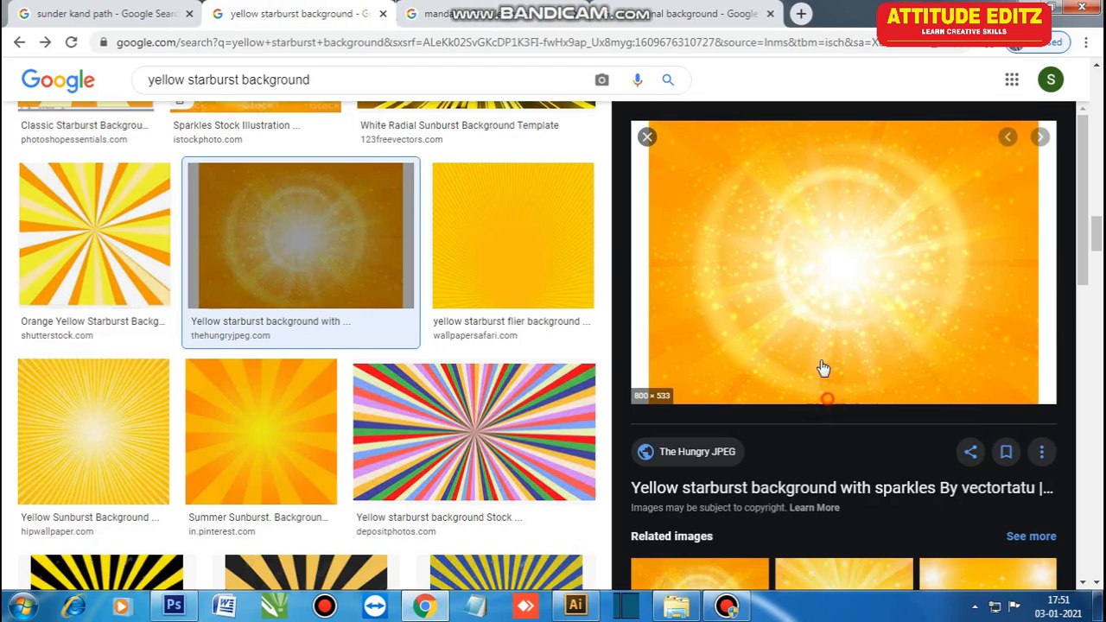
- Copy the yellow starburst image and paste it into the banner document in Photoshop
click(498, 19)
right_click(540, 282)
click(577, 334)
click(174, 607)
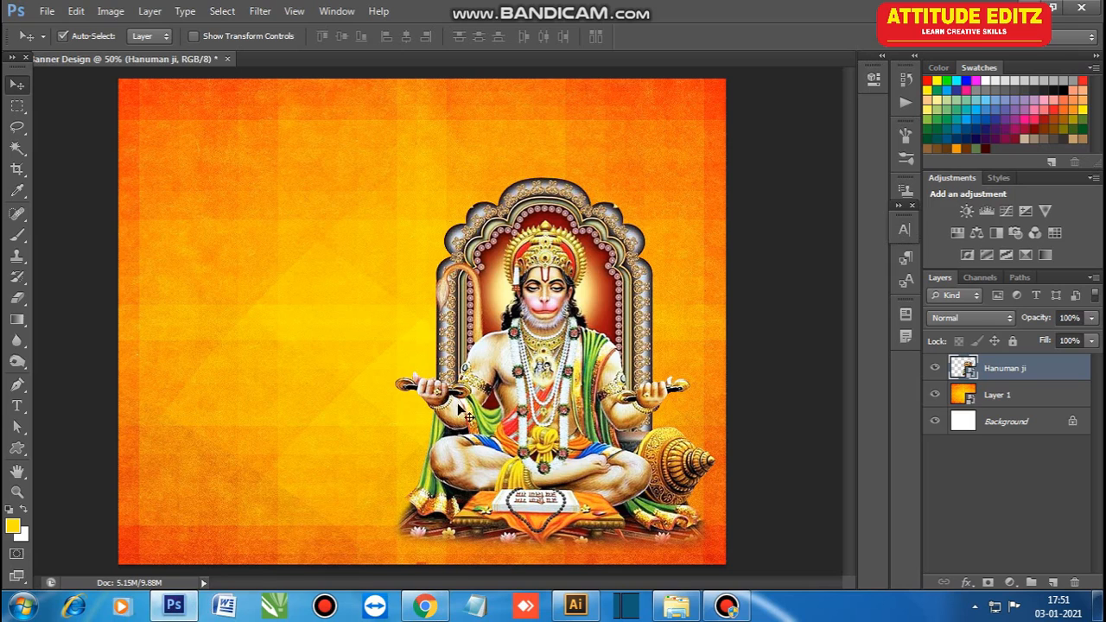
key(ctrl+v)
- Convert the pasted starburst layer to a smart object and move it toward the left side of the banner
right_click(1013, 366)
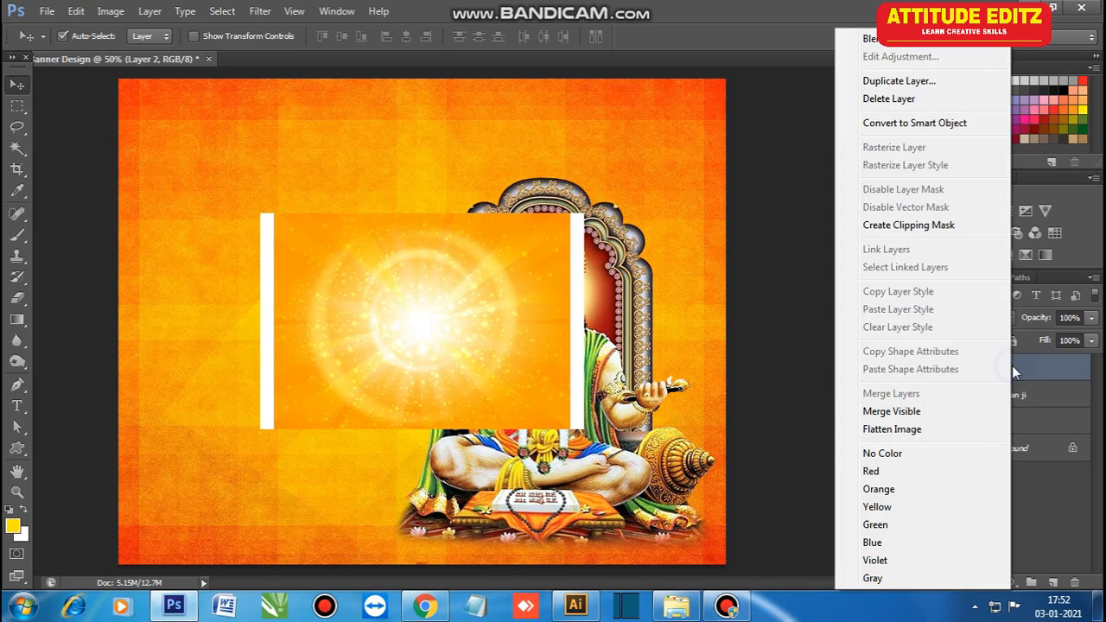
click(941, 149)
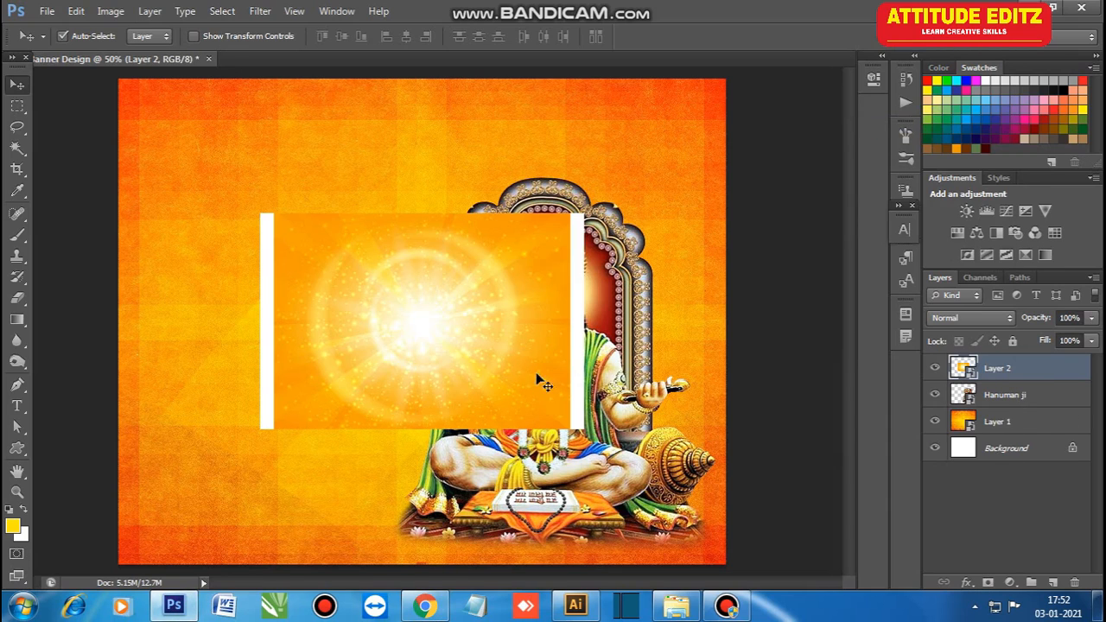
drag(464, 342, 378, 337)
- Enlarge the Hanuman ji layer to about 67.5%, keeping it against the banner's right edge
key(ctrl+minus)
click(548, 284)
key(ctrl+t)
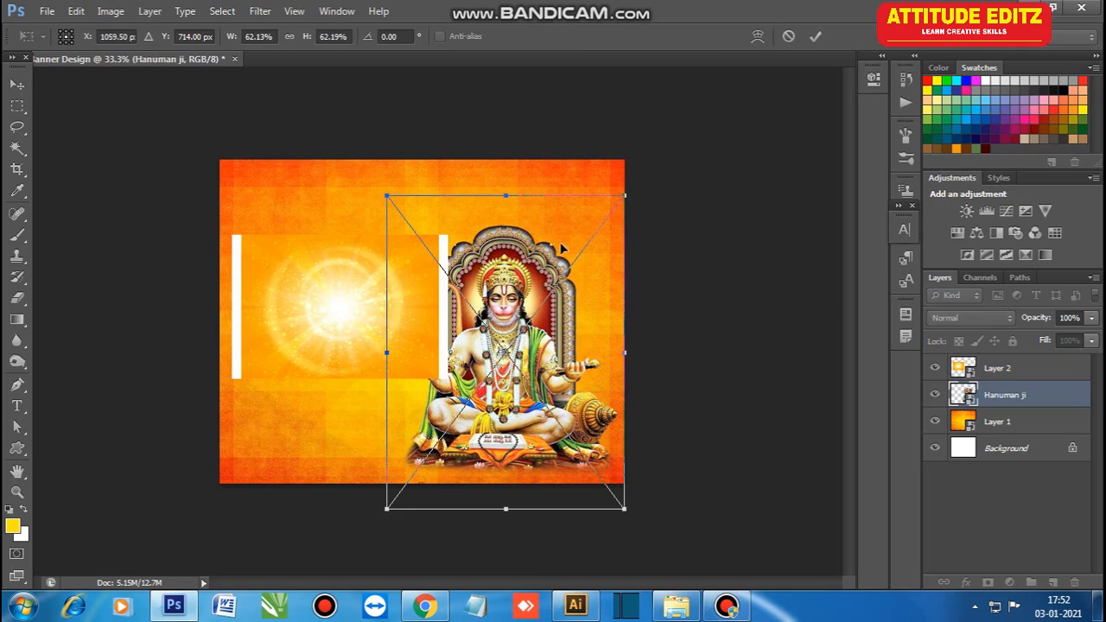
mouse_move(627, 198)
mouse_down()
mouse_move(632, 168)
mouse_move(635, 182)
mouse_up()
drag(562, 273, 559, 271)
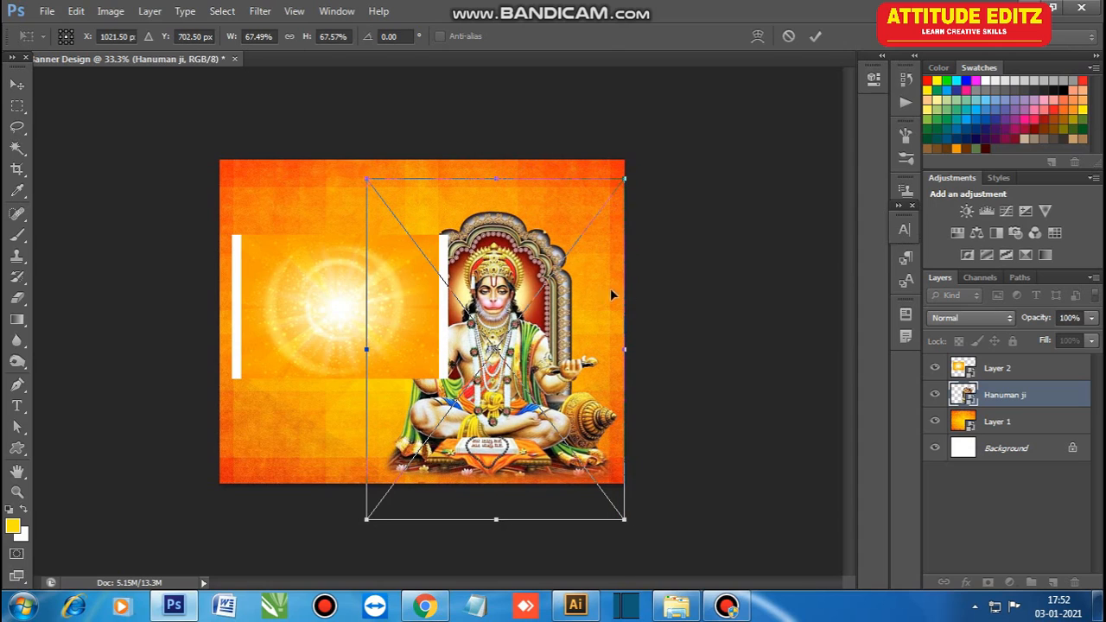
key(Return)
- Enlarge the starburst to about 129.4% over Hanuman ji's upper body and place its layer directly beneath the Hanuman ji layer
drag(353, 323, 505, 266)
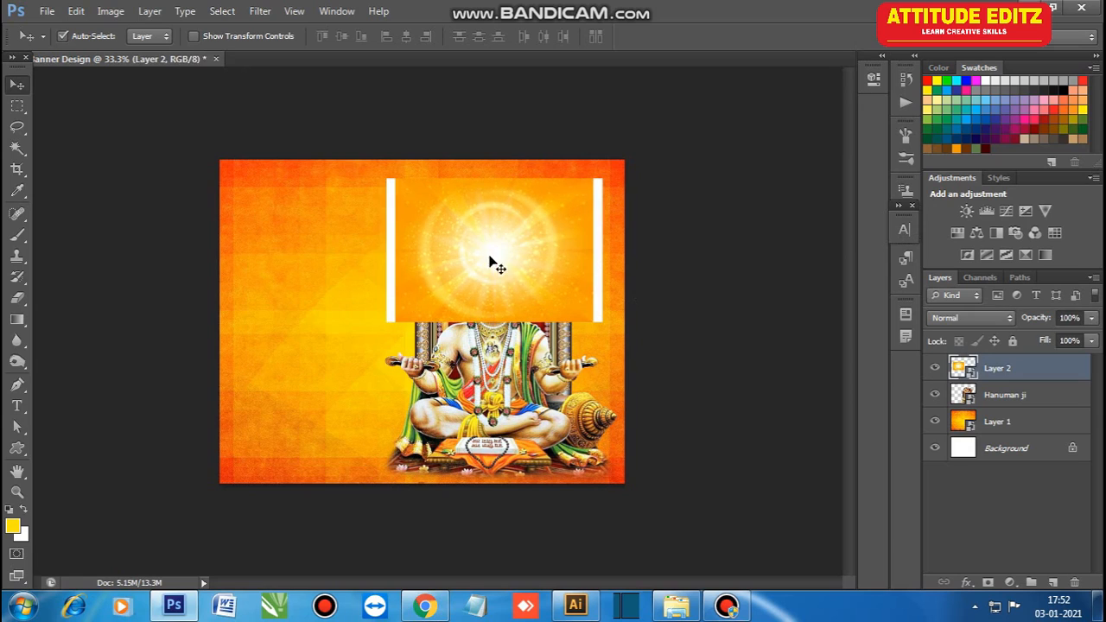
key(ctrl+t)
drag(602, 321, 627, 350)
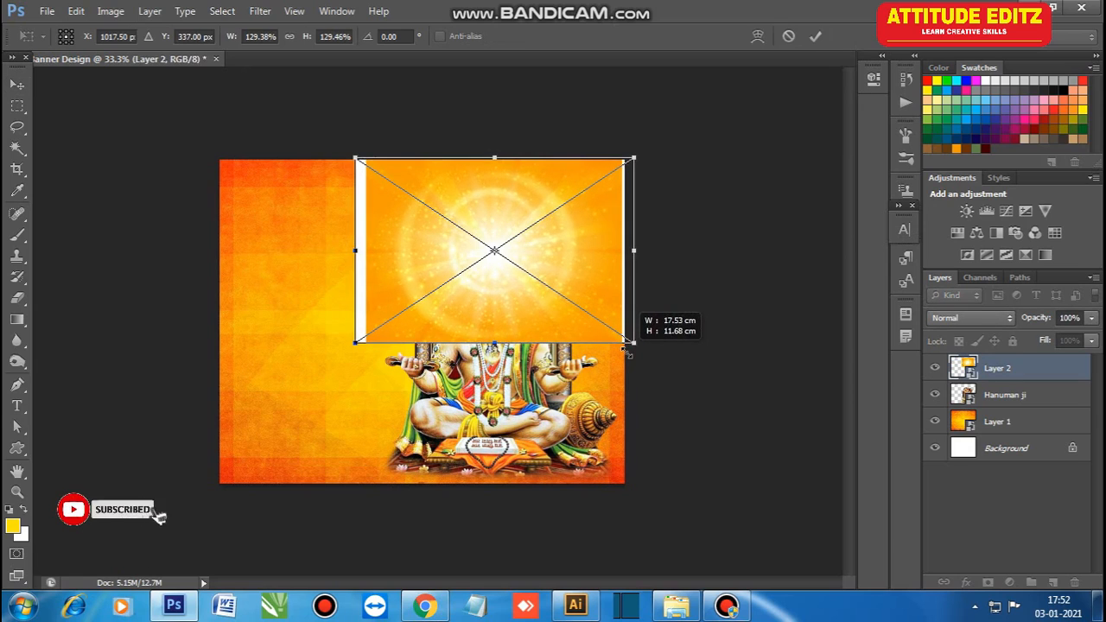
drag(551, 277, 563, 276)
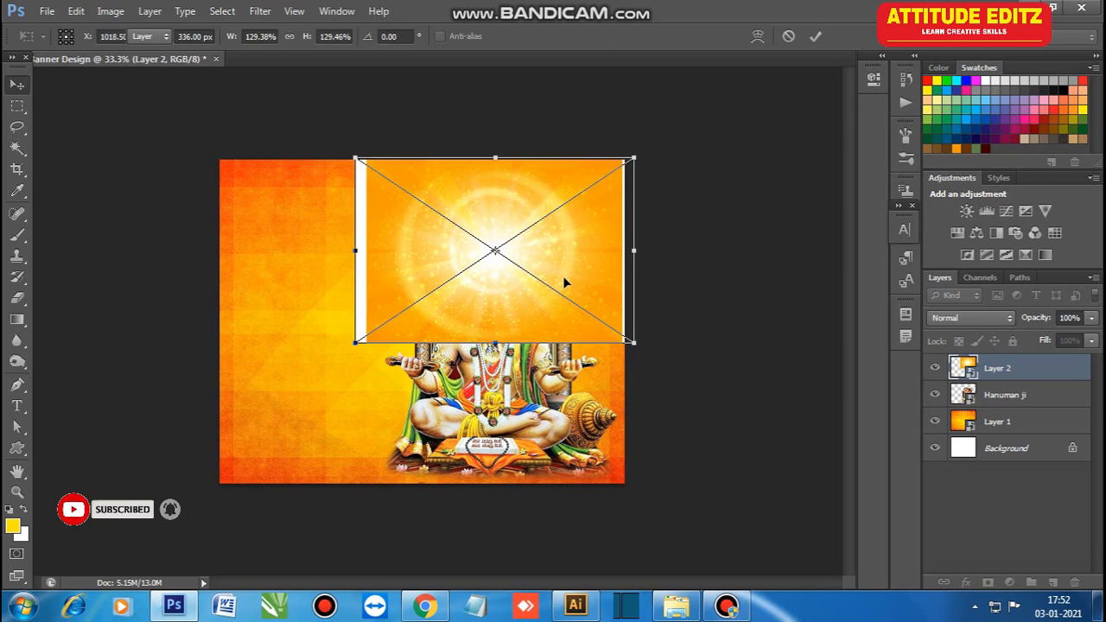
key(Return)
key(ctrl+bracketleft)
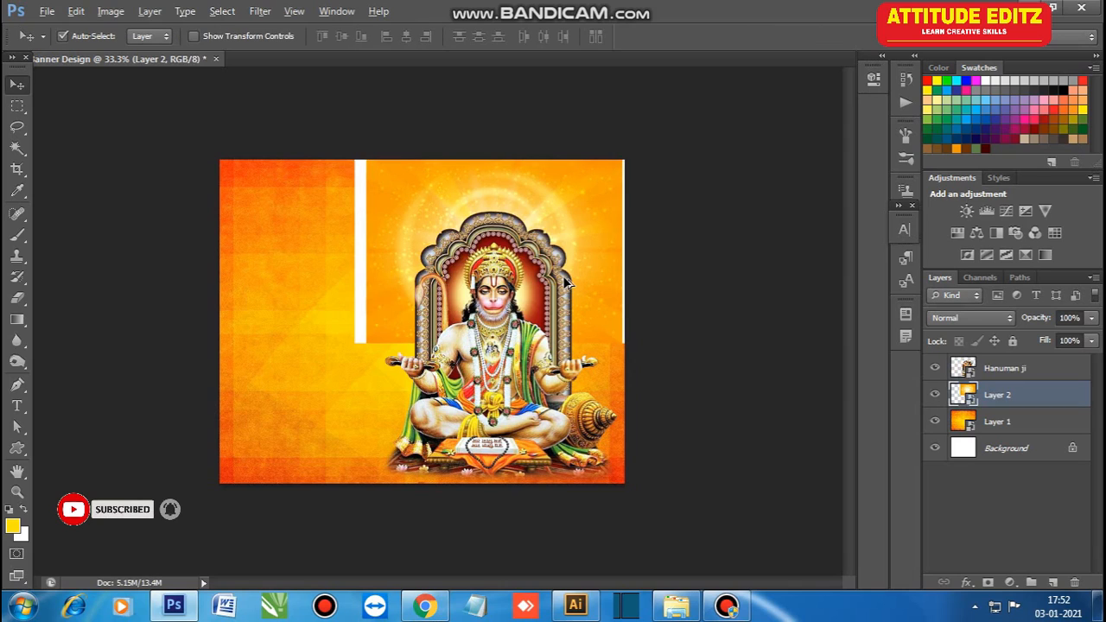
- Try out blend modes on the starburst layer and set it to Pin Light
click(1002, 318)
click(950, 56)
scroll(981, 314, down, 4)
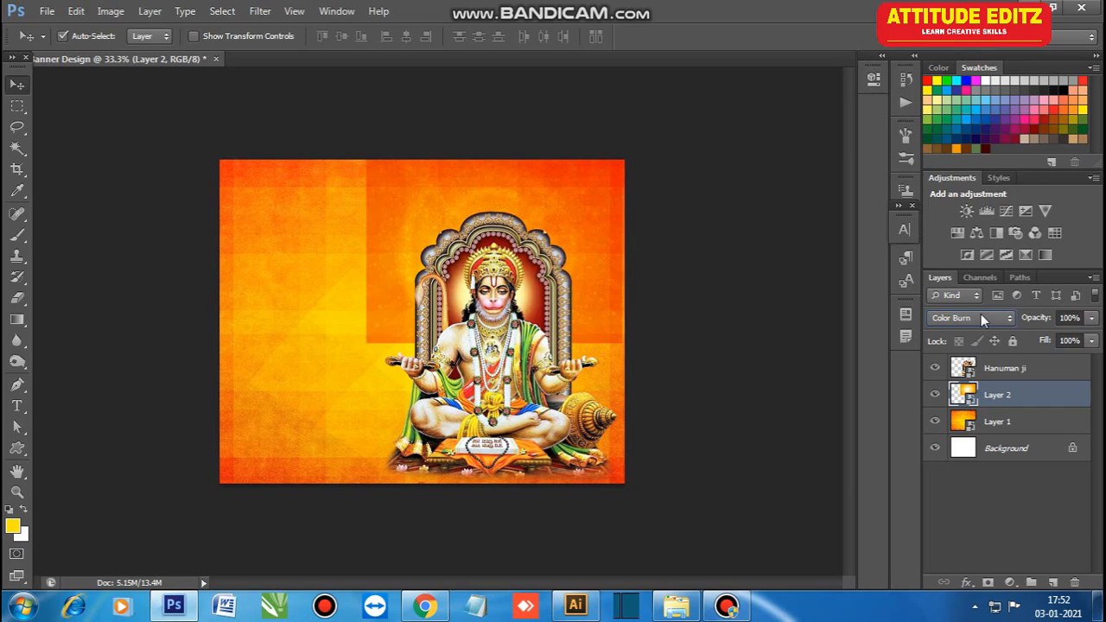
scroll(981, 315, down, 1)
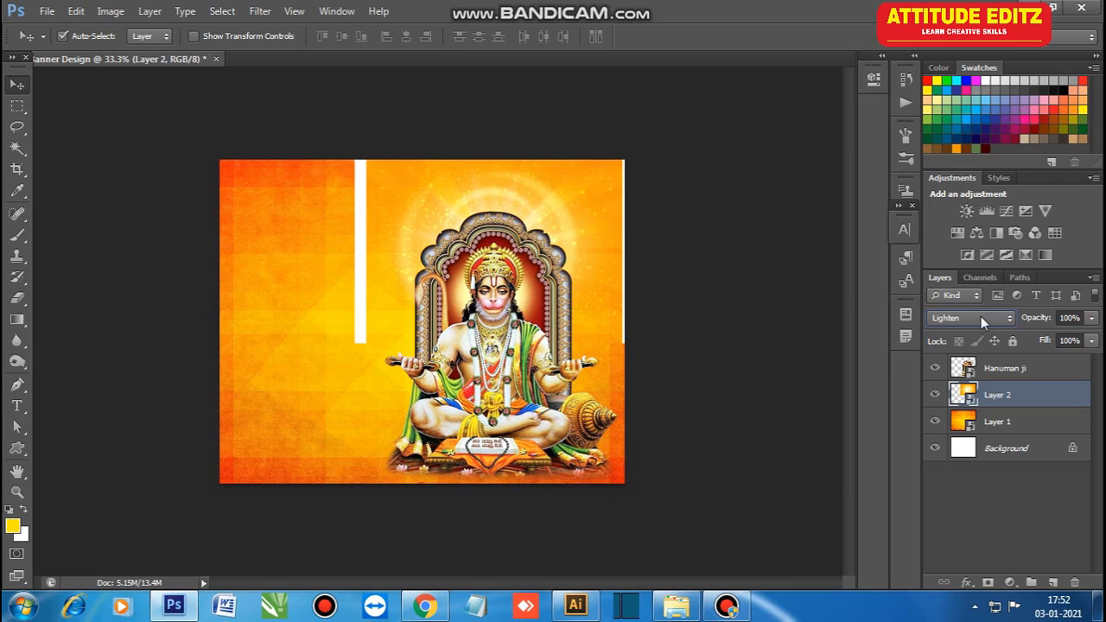
scroll(981, 319, down, 4)
scroll(982, 321, down, 1)
scroll(982, 323, down, 1)
scroll(982, 322, up, 1)
scroll(988, 326, down, 3)
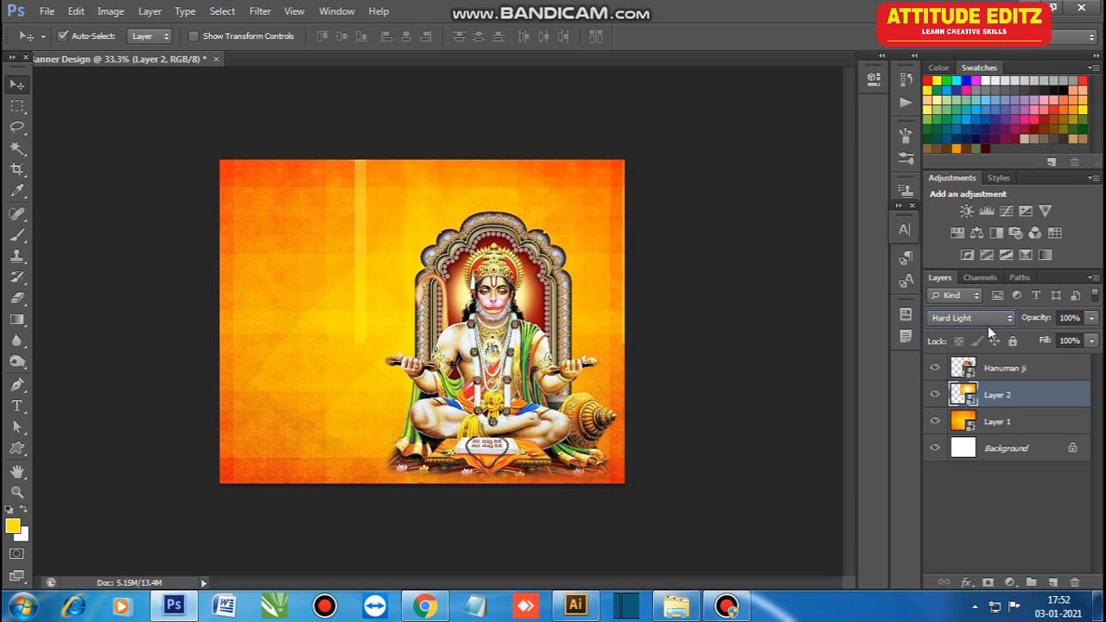
scroll(989, 326, down, 2)
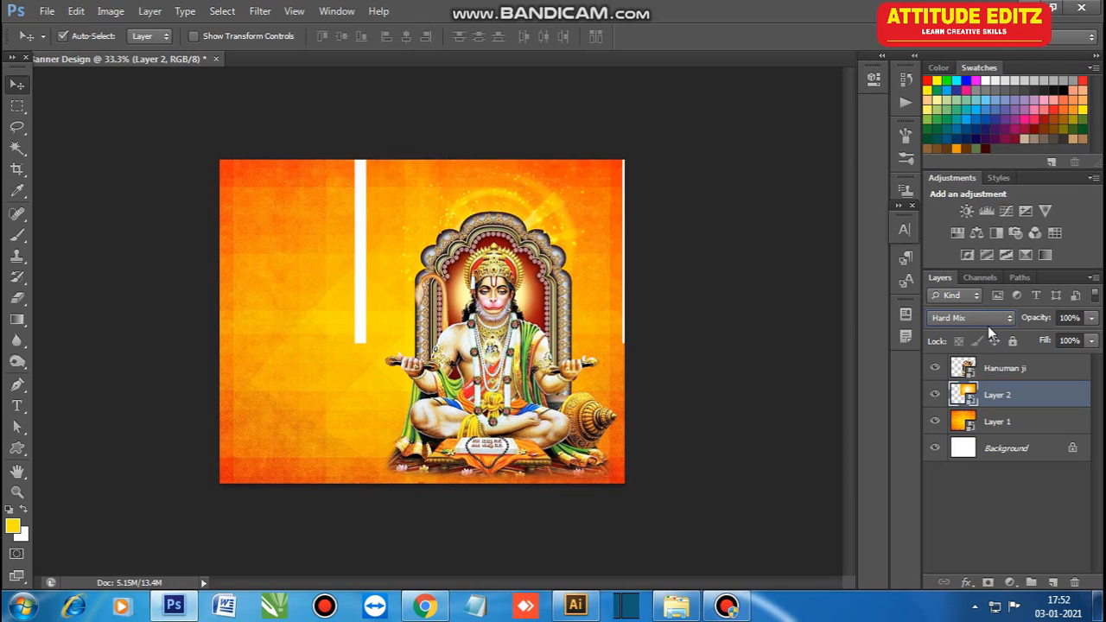
scroll(988, 326, down, 5)
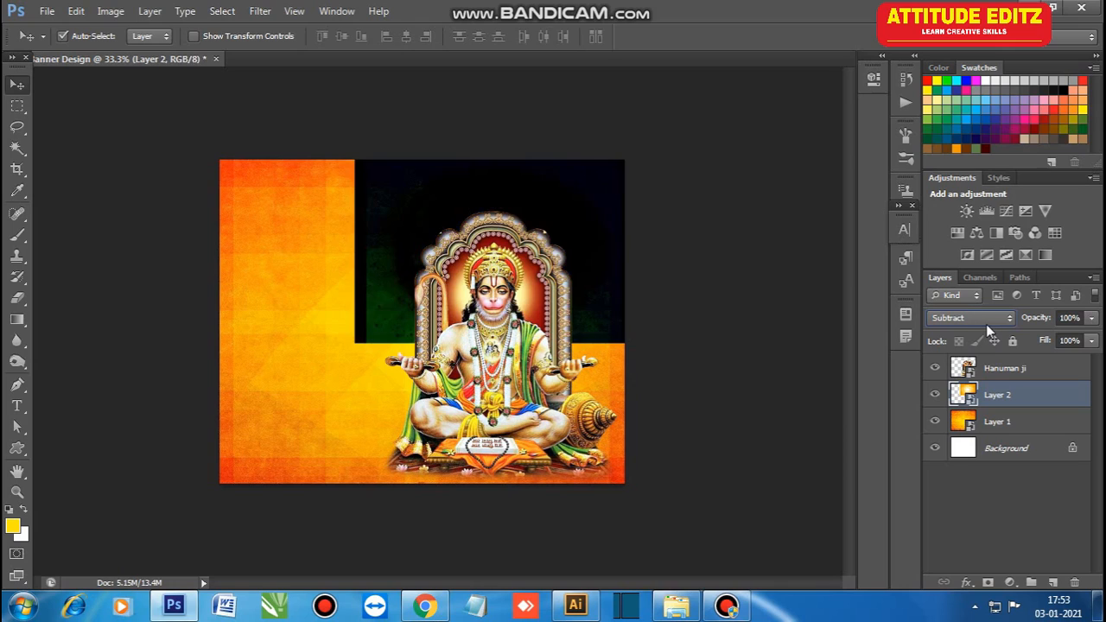
scroll(985, 323, down, 3)
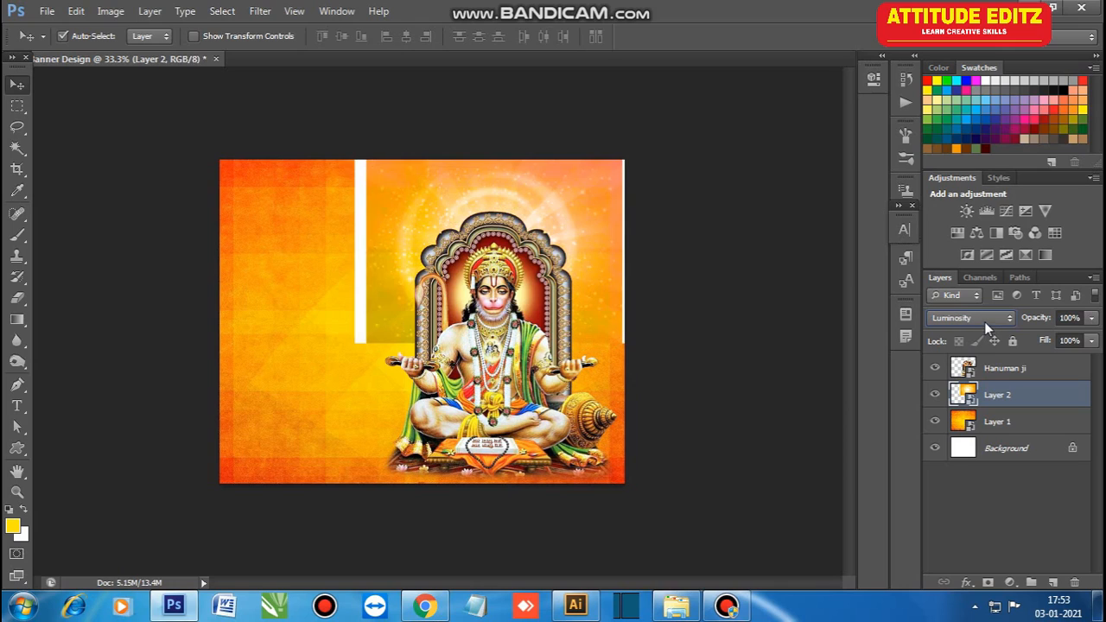
scroll(984, 321, up, 7)
scroll(984, 321, up, 2)
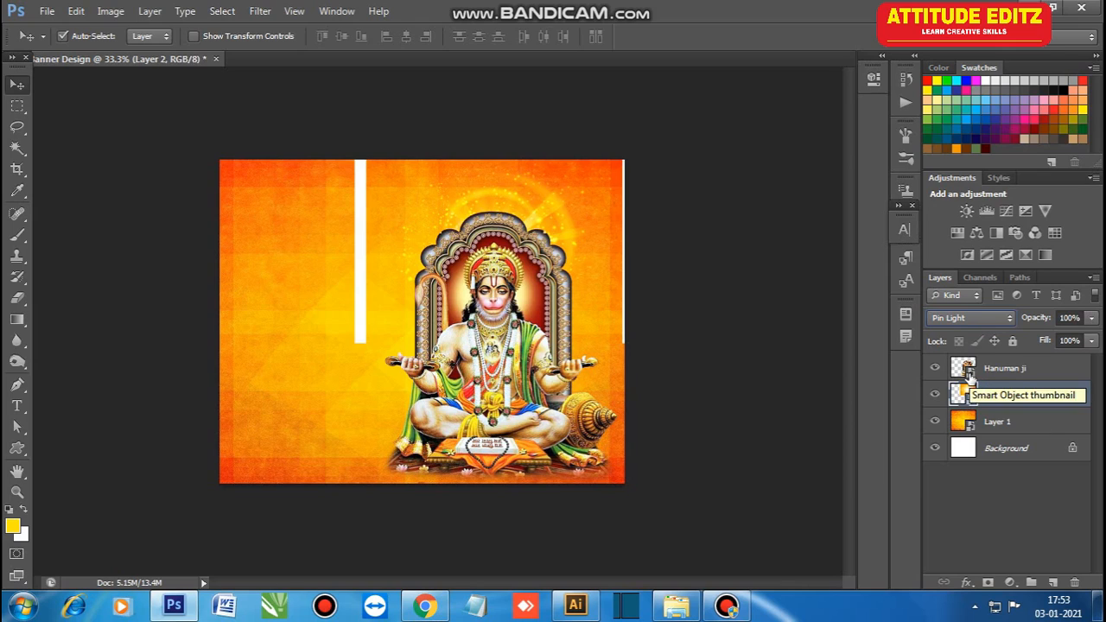
- Open the starburst smart object's contents and crop off both white side strips, leaving it about 12.40 cm wide
double_click(965, 396)
click(17, 169)
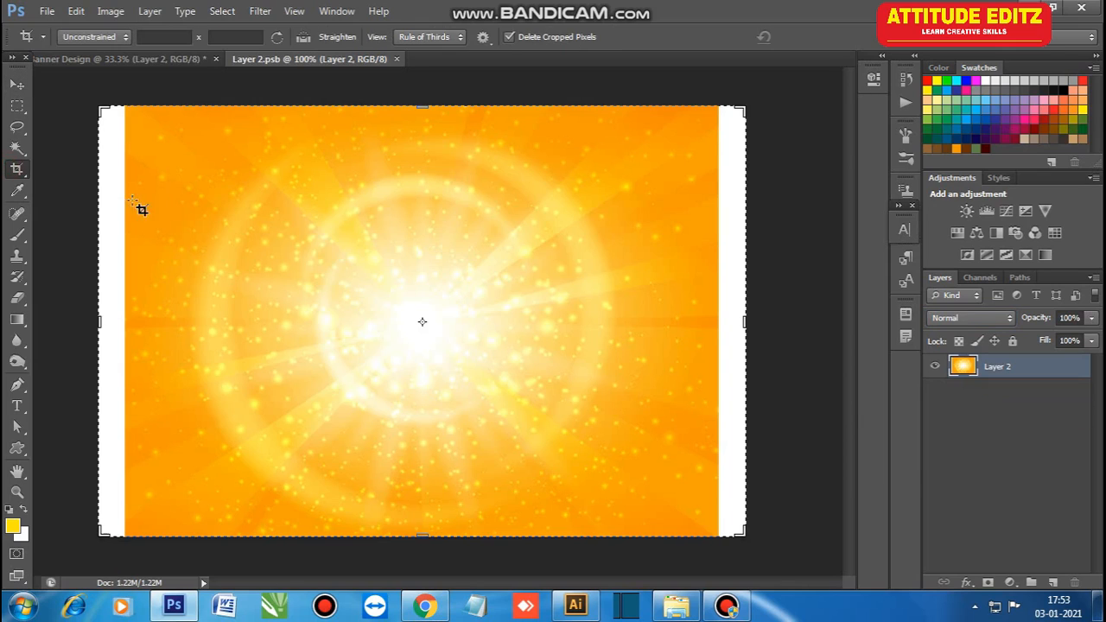
drag(95, 323, 115, 321)
drag(733, 325, 720, 325)
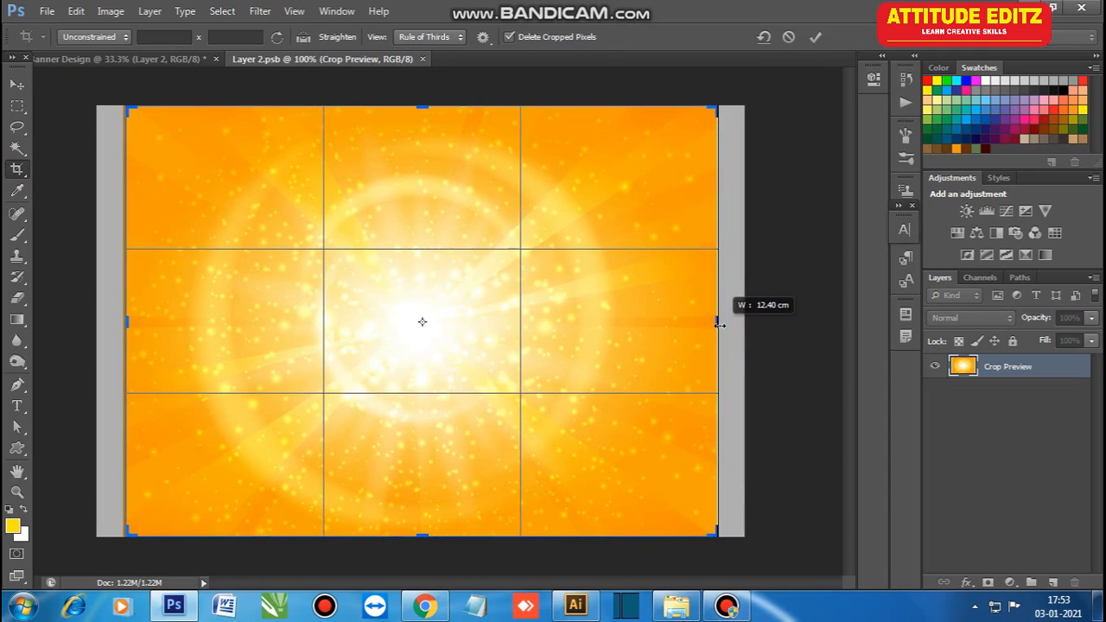
key(Return)
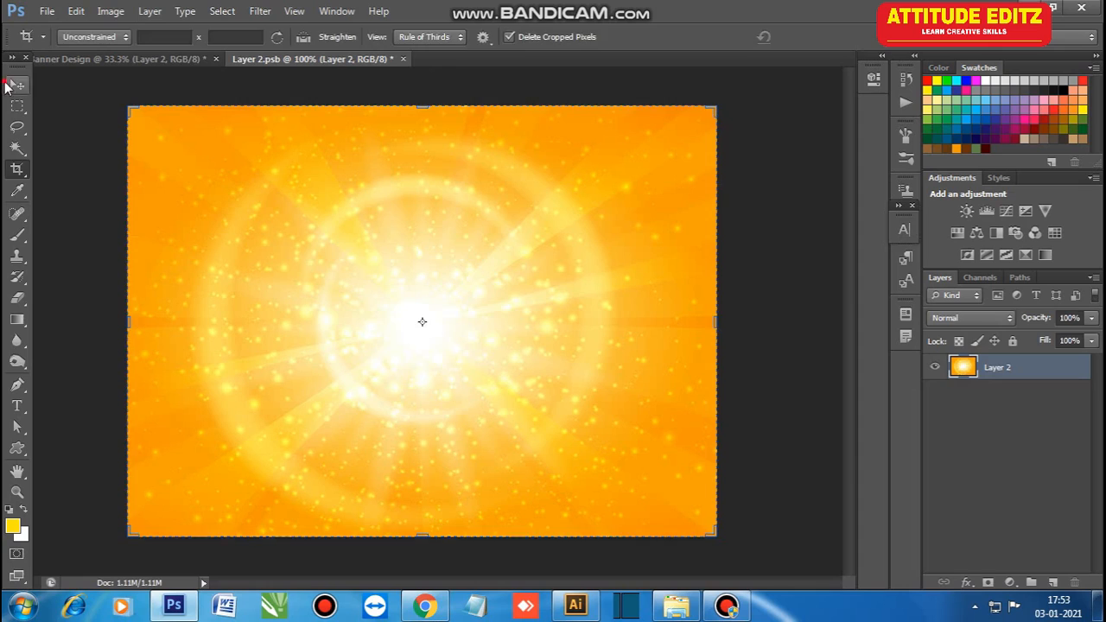
- Save the cropped starburst contents and close that document to return to the banner
click(10, 83)
key(ctrl+s)
click(361, 58)
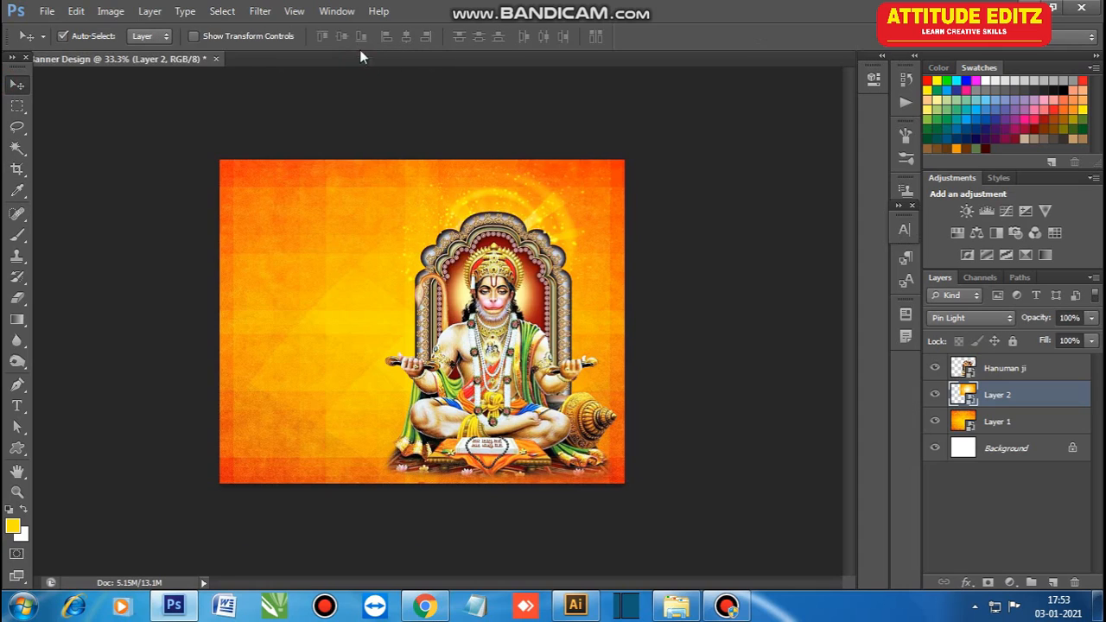
- Enlarge the starburst to about 169% behind Hanuman ji and rotate it to about 87.5°
key(ctrl+t)
drag(638, 344, 662, 372)
drag(637, 221, 638, 275)
drag(766, 181, 775, 264)
drag(538, 199, 535, 224)
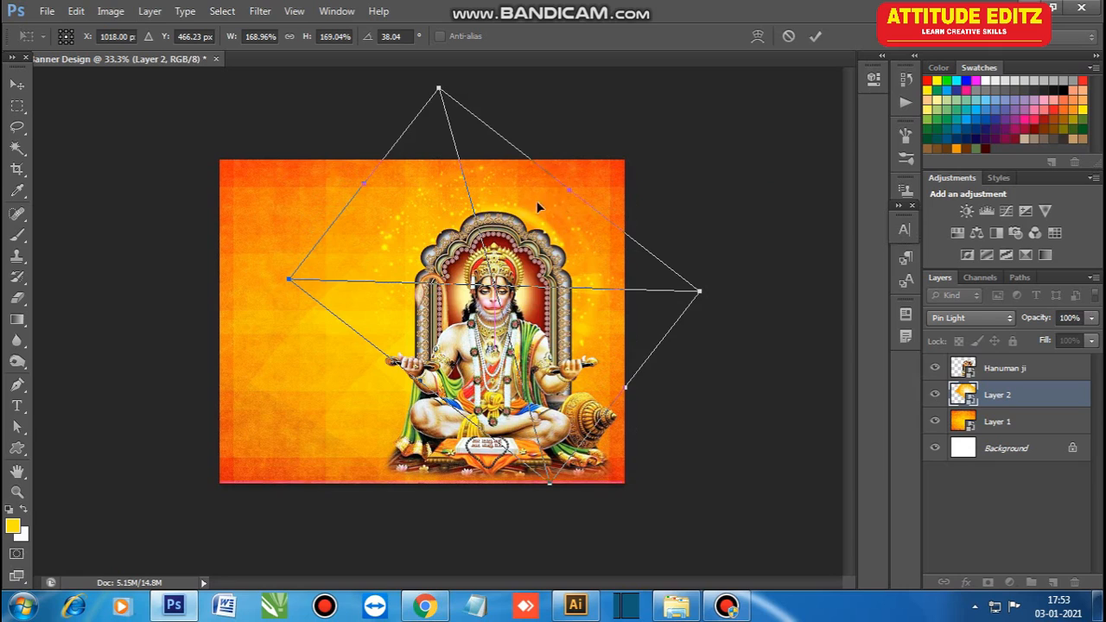
drag(751, 325, 675, 497)
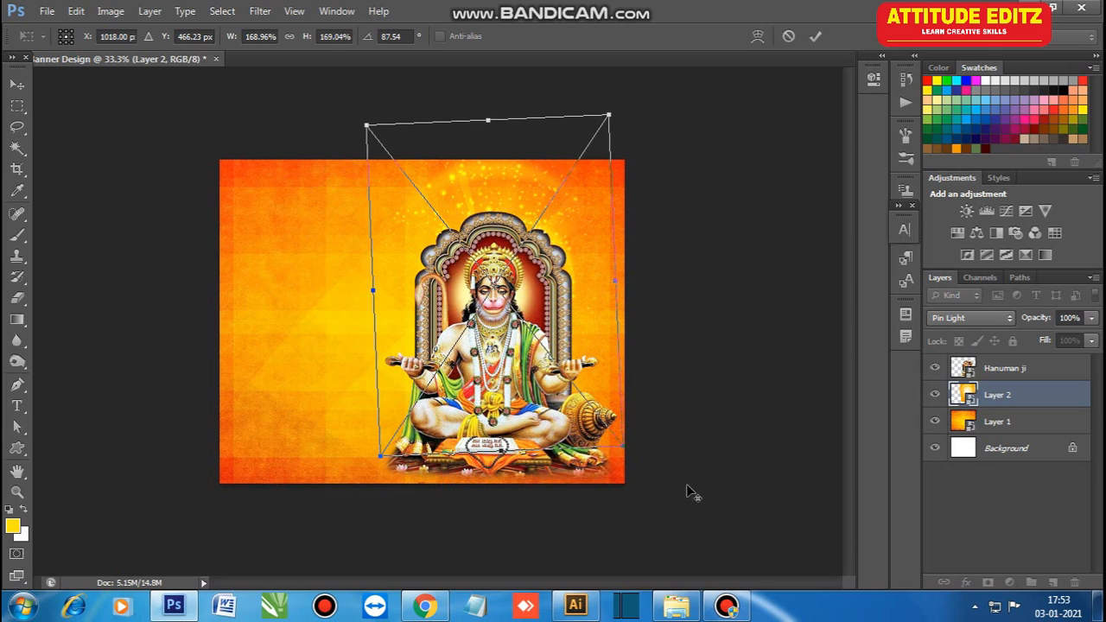
- Refine the starburst's size to about 191.8% and its rotation to about 91.8°, keeping its glow around the deity's arch
drag(624, 448, 660, 482)
drag(586, 241, 578, 276)
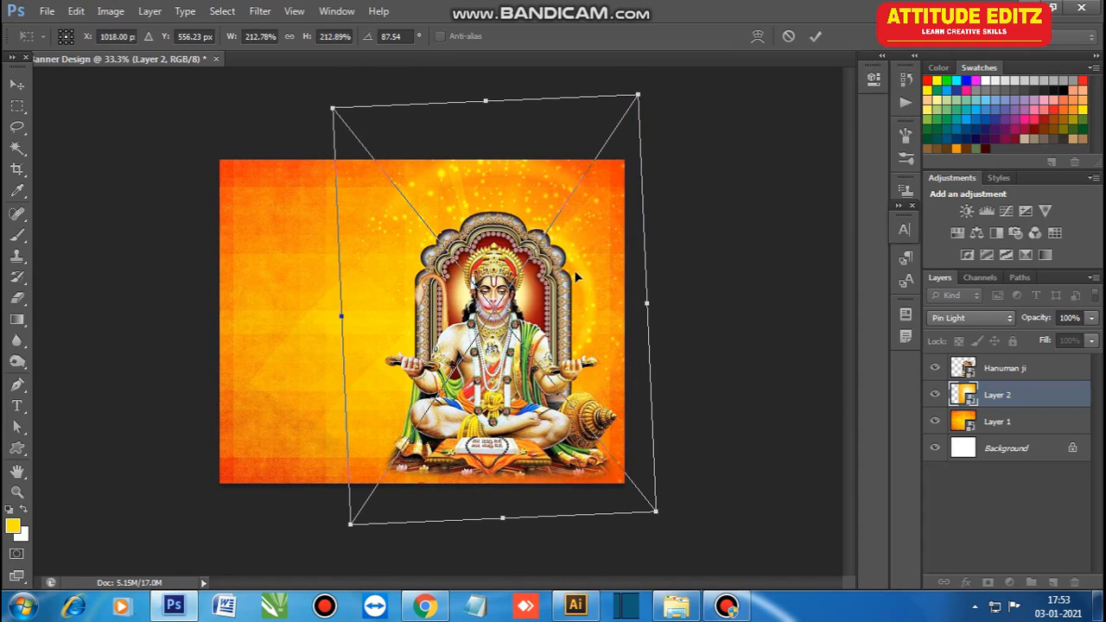
mouse_move(654, 106)
mouse_down()
mouse_move(637, 96)
mouse_move(636, 109)
mouse_up()
drag(574, 227, 572, 208)
drag(728, 421, 724, 493)
drag(562, 202, 576, 227)
drag(332, 489, 350, 471)
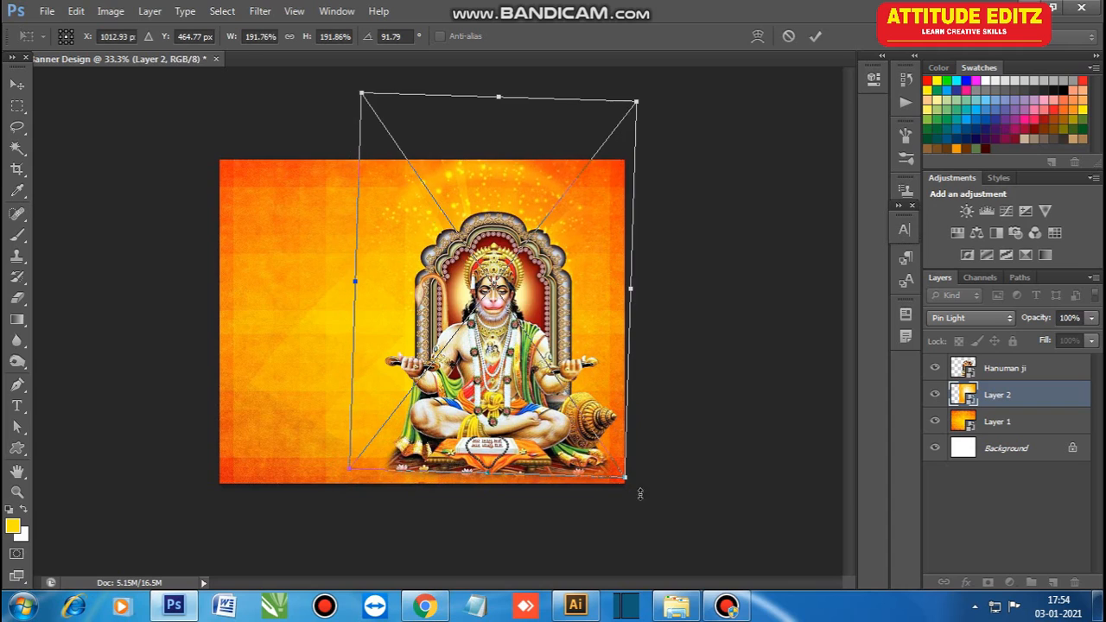
key(Return)
click(727, 426)
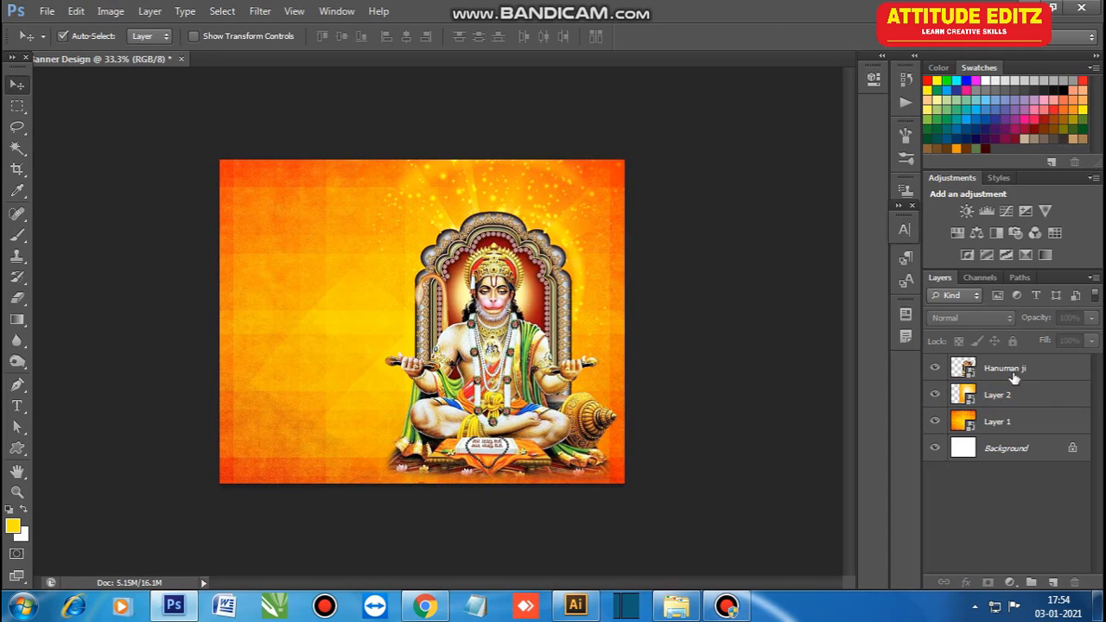
- Reduce the Hanuman ji layer to about 65% and shift it slightly toward the banner's right edge
click(1015, 378)
key(ctrl+t)
drag(369, 177, 372, 184)
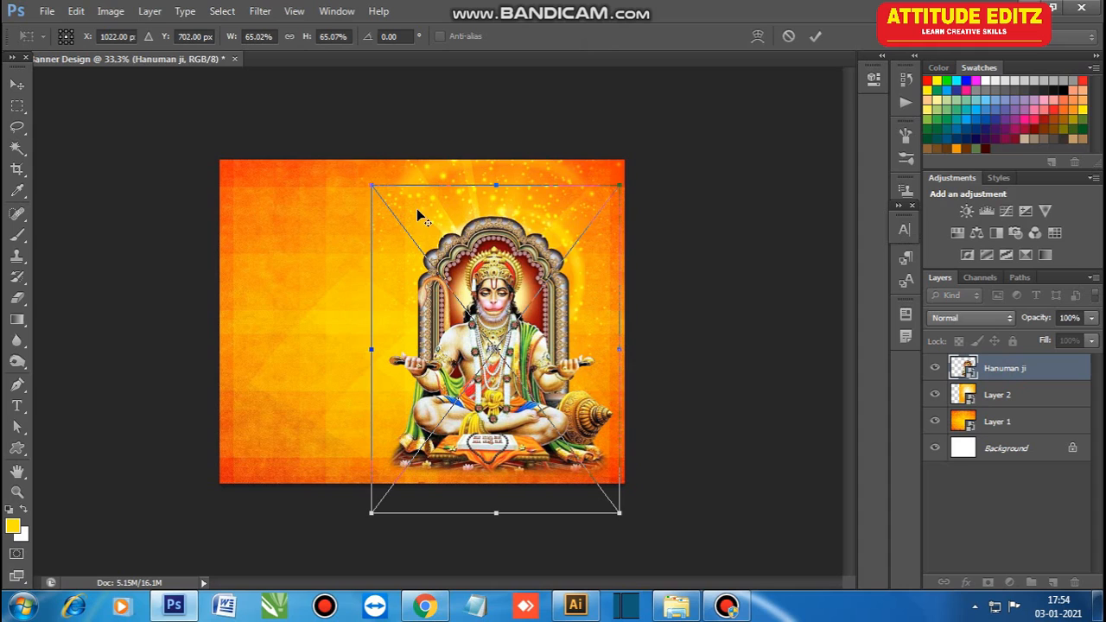
drag(511, 286, 522, 283)
key(Return)
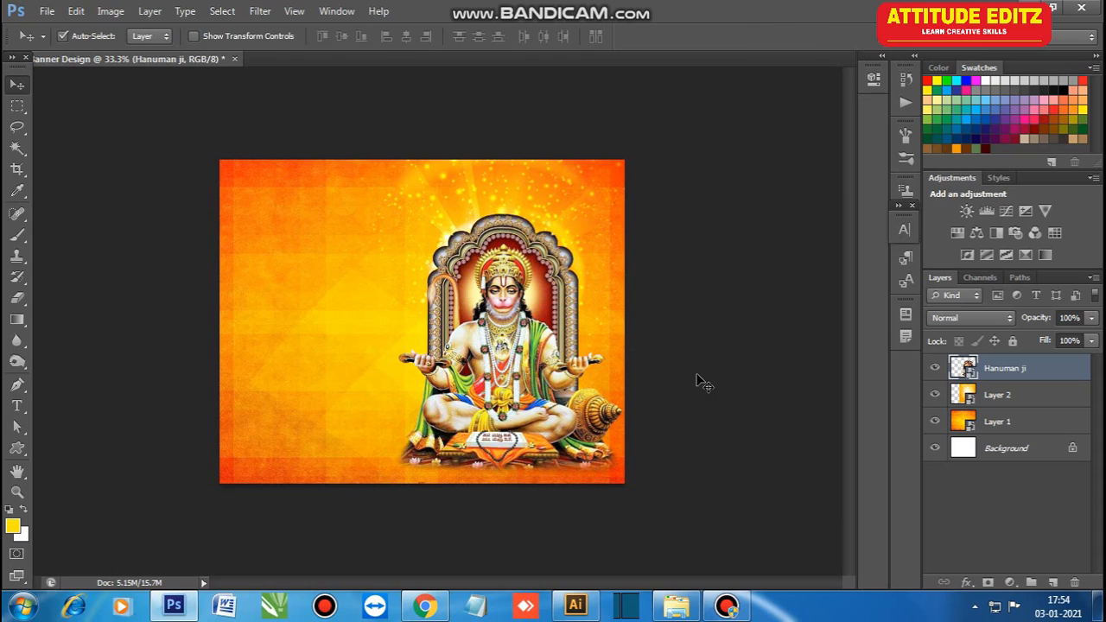
click(583, 201)
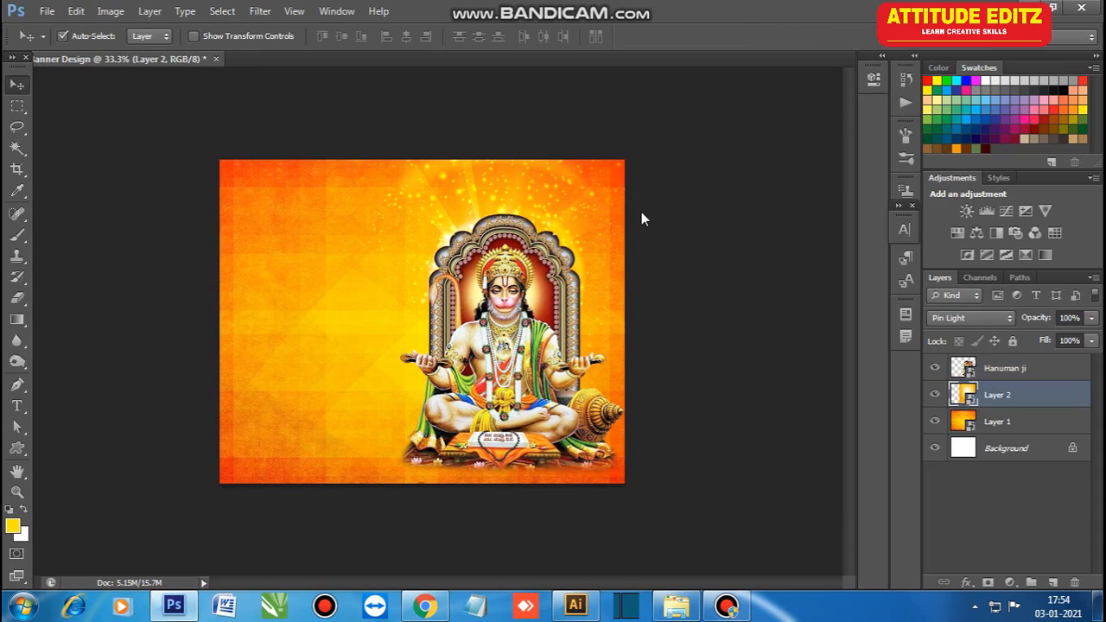
click(702, 285)
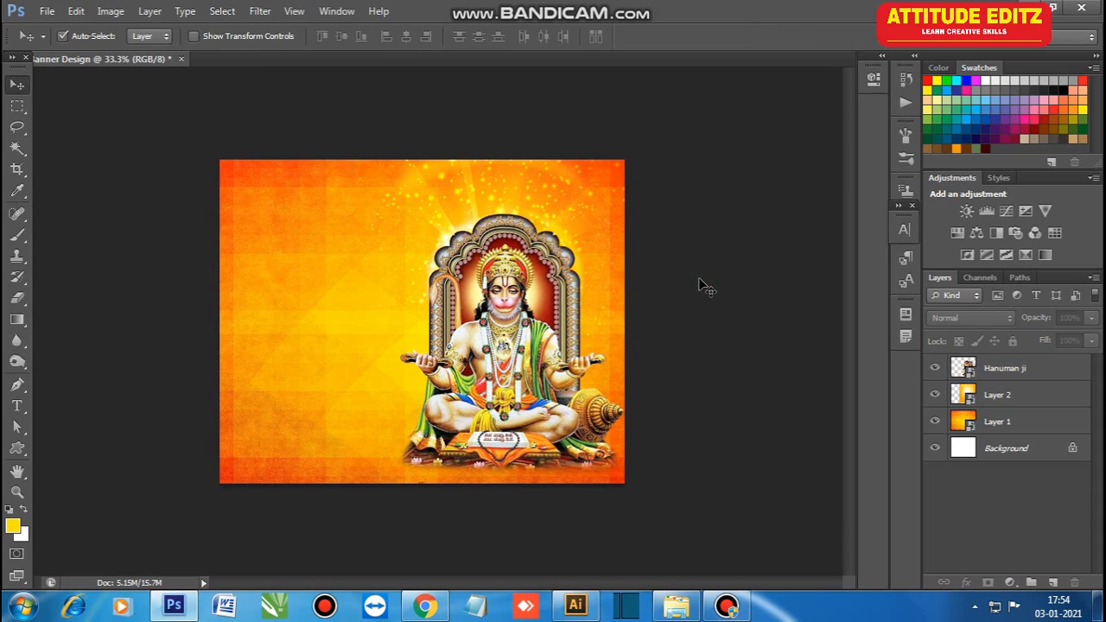
- Place the 30311-5-shri-ram-photos image from File Explorer into the banner document
click(677, 606)
click(738, 230)
drag(740, 232, 376, 331)
- Shrink the Shri Ram image to about three quarters of the banner's height on its left side, and hide the layer
drag(502, 160, 489, 187)
drag(427, 242, 346, 234)
drag(413, 449, 407, 438)
drag(336, 327, 334, 317)
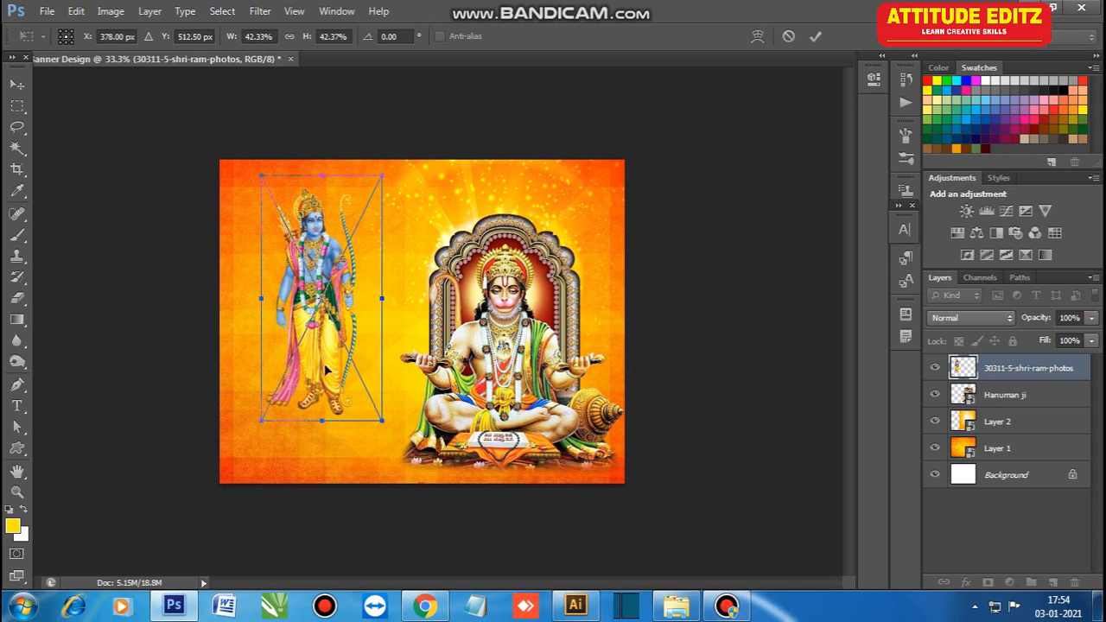
drag(262, 420, 259, 424)
drag(328, 355, 314, 353)
key(Return)
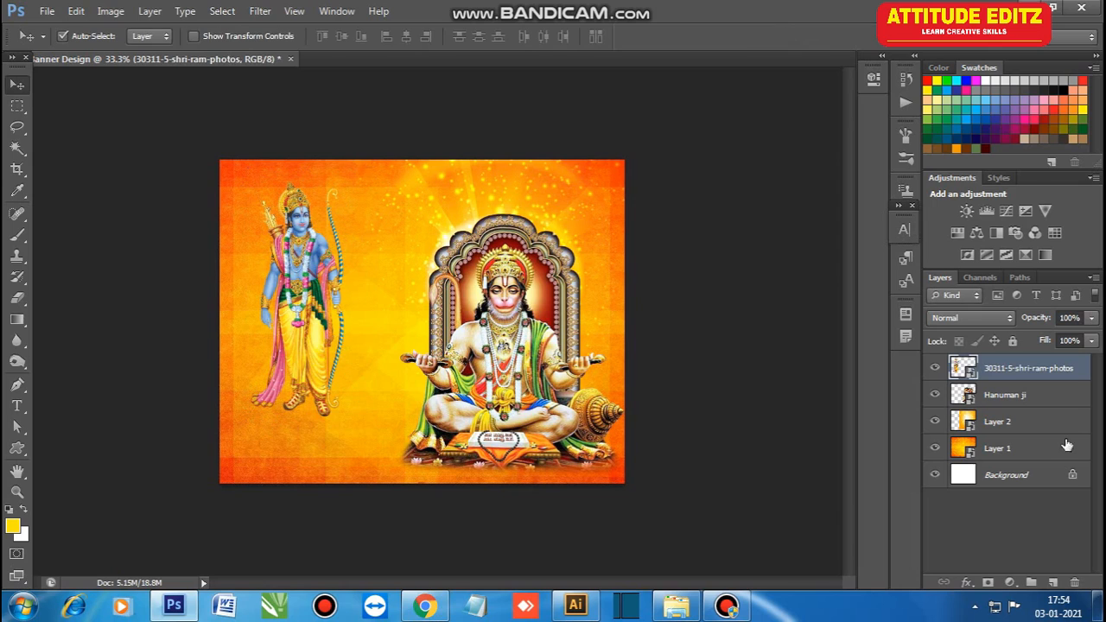
click(935, 368)
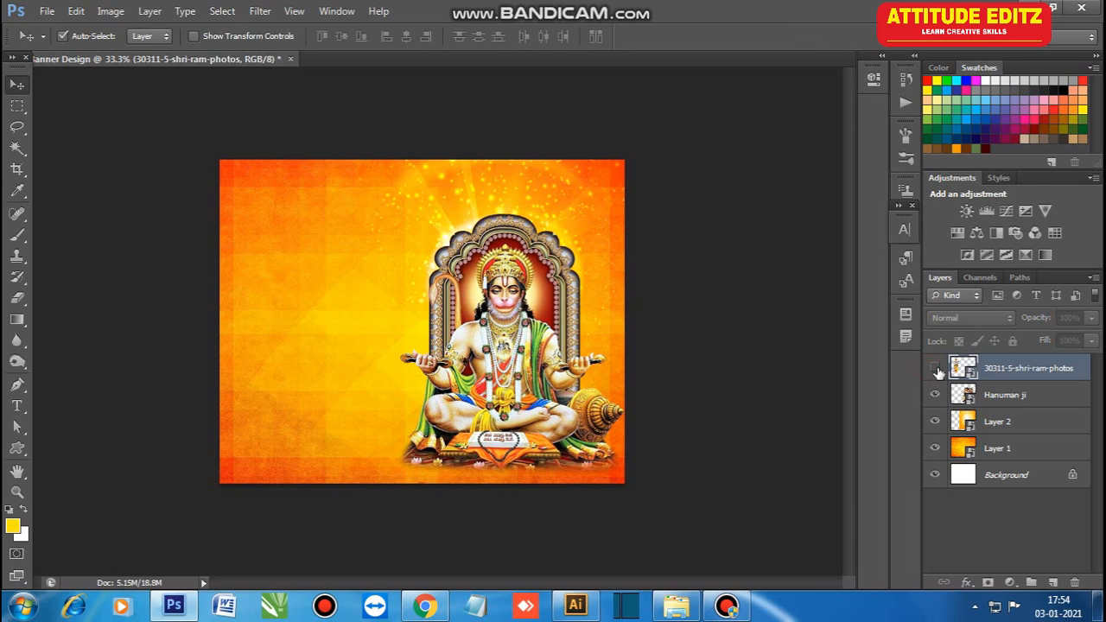
- Switch to Illustrator, copy the black temple silhouette and paste it into the Photoshop banner as a smart object
click(576, 605)
click(557, 373)
key(ctrl+c)
click(729, 386)
click(175, 607)
key(ctrl+v)
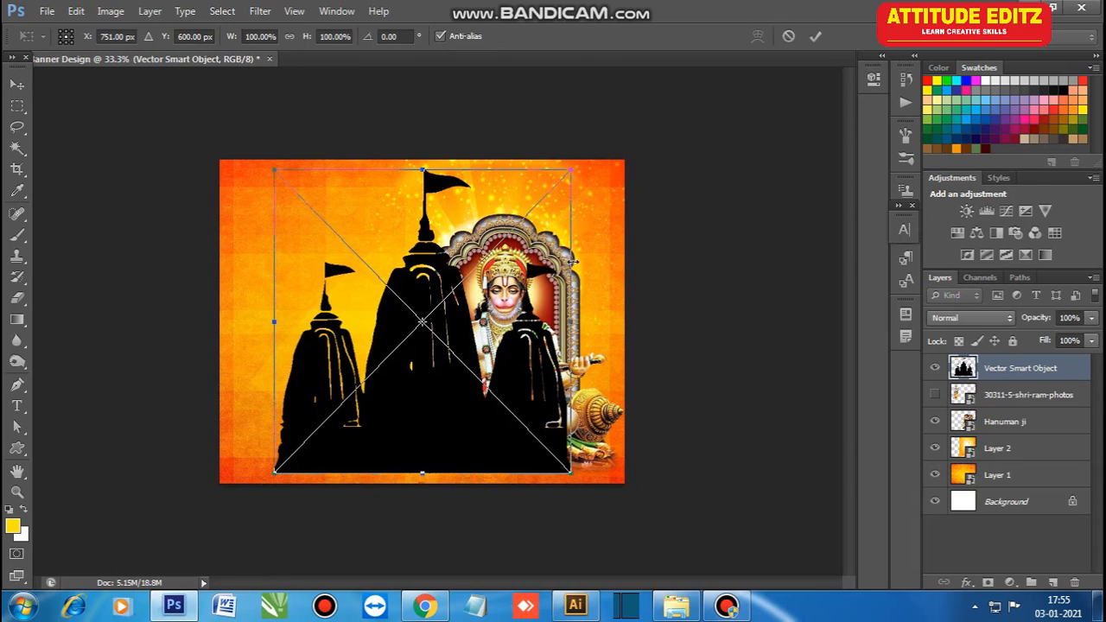
- Scale the temple silhouette to about 45.3% and position it just left of Hanuman ji, overlapping the arch's edge
drag(570, 170, 433, 304)
drag(413, 422, 418, 351)
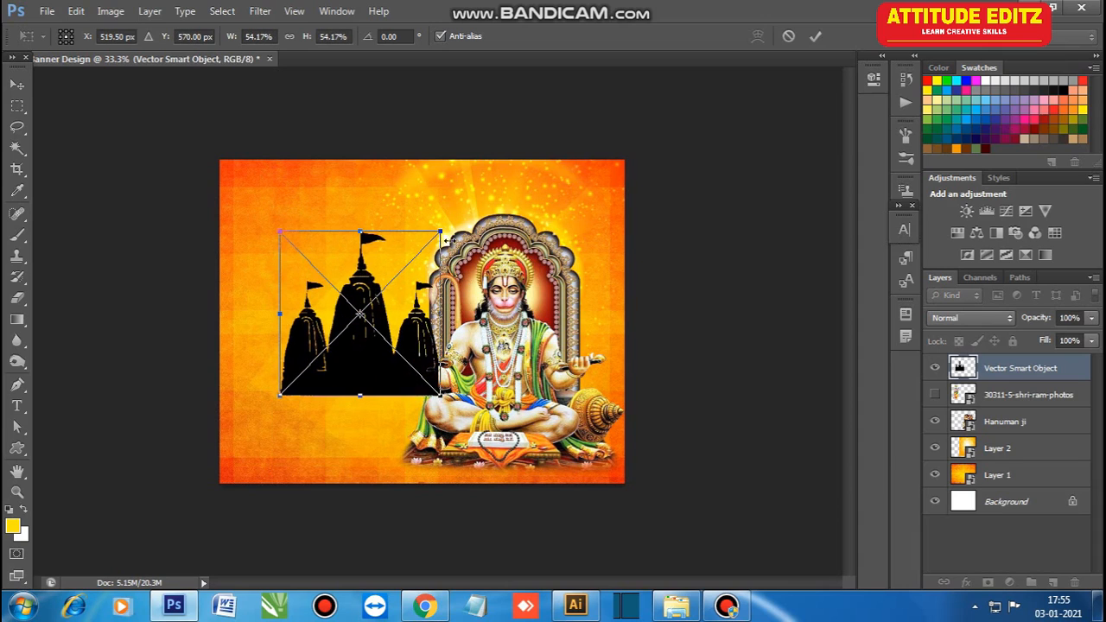
drag(440, 233, 426, 247)
drag(403, 313, 426, 322)
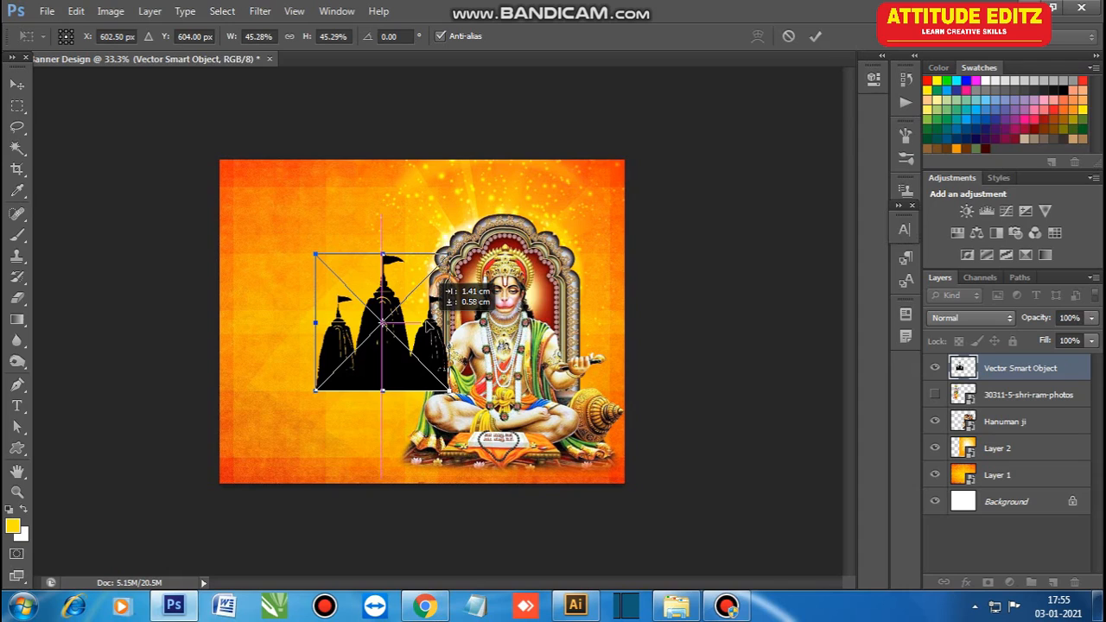
key(Return)
- Duplicate the temple silhouette and move the copy left, overlapping the original to extend the row of towers
key(ctrl+j)
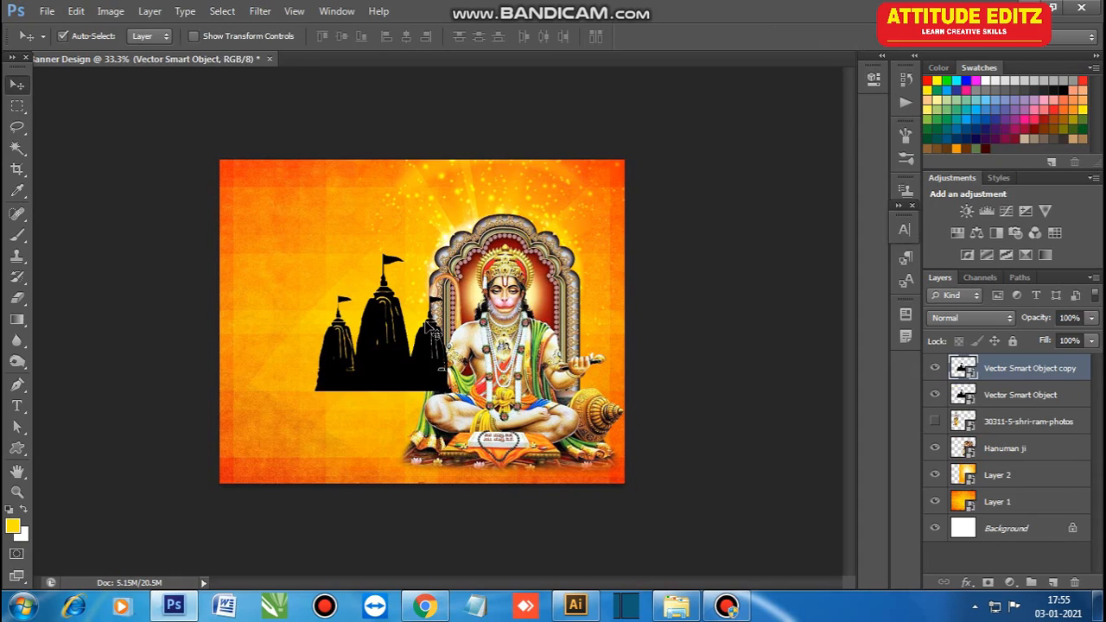
key(ctrl+t)
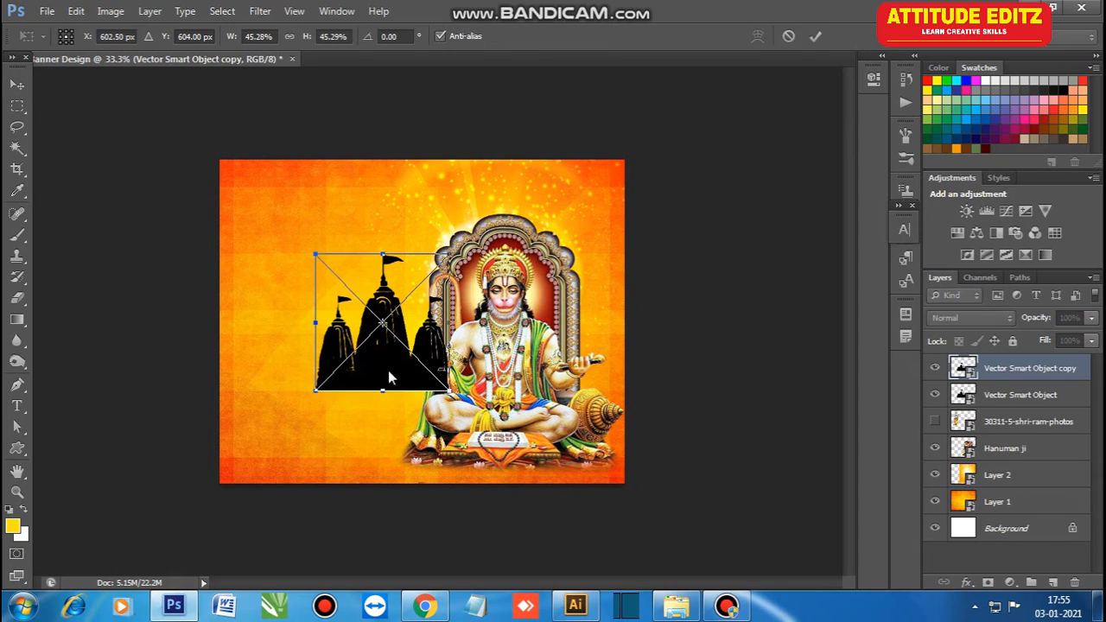
drag(381, 373, 304, 373)
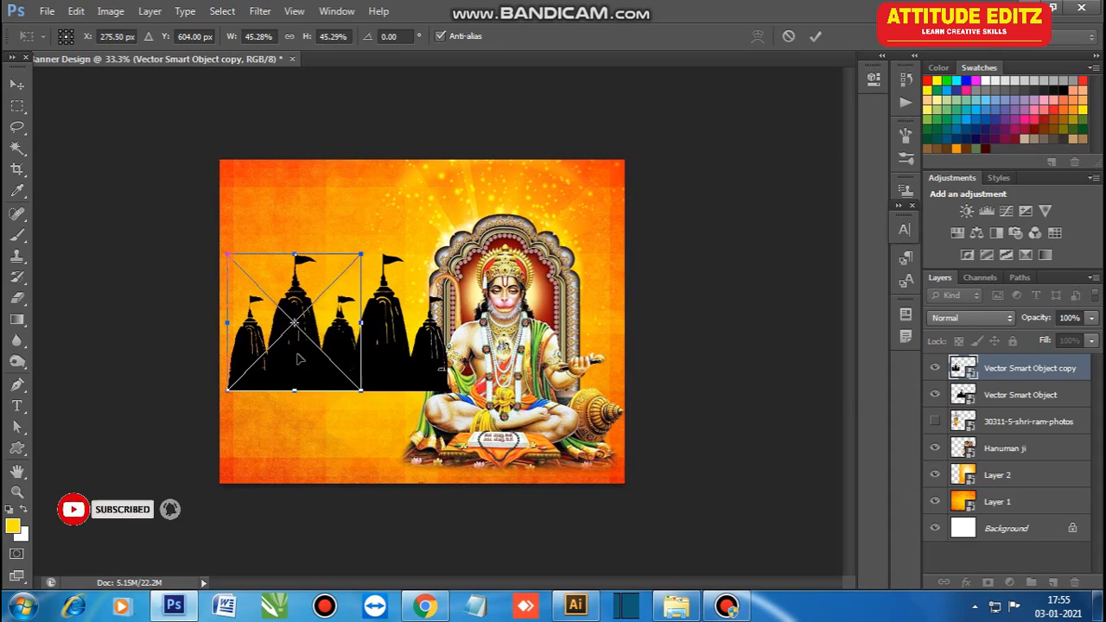
- Nudge the temple copy slightly further left to line up its side tower with the original silhouette
key(ctrl+plus)
key(Left)
key(Left)
key(Left)
key(Left)
key(Left)
key(Left)
key(Left)
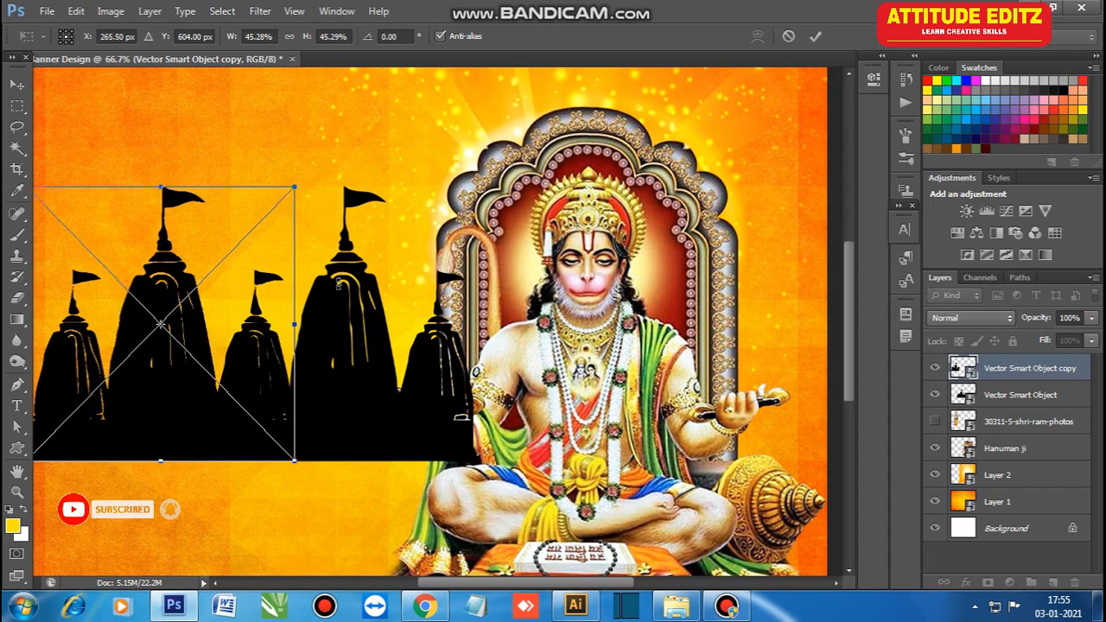
key(Return)
key(ctrl+minus)
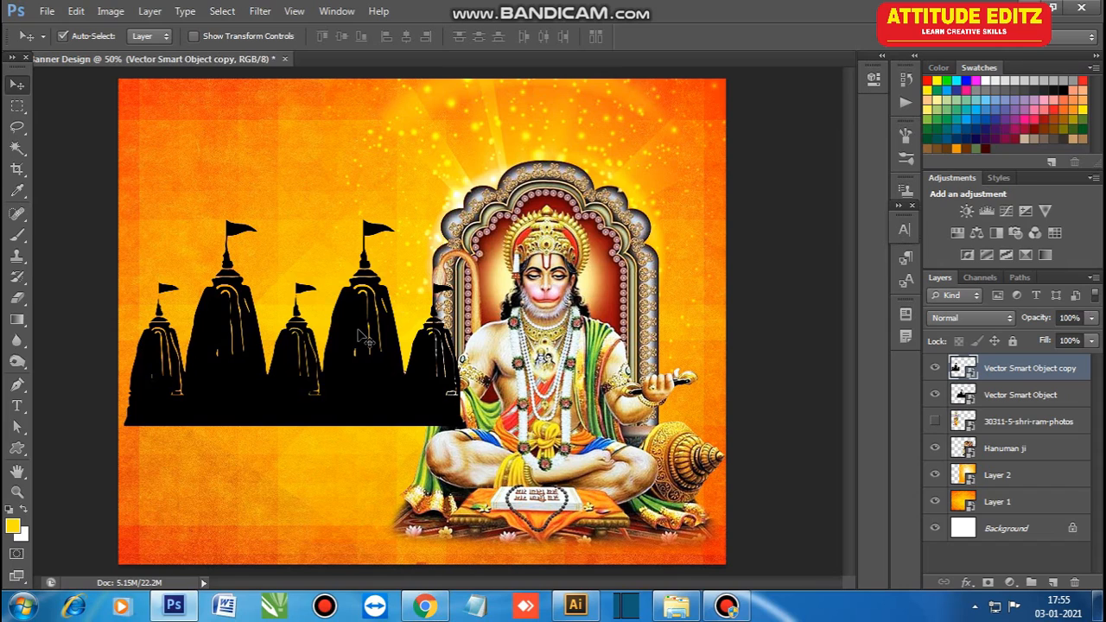
- Scale both temple silhouettes down together to about 32%, keeping the row of towers just left of Hanuman ji
shift+click(996, 395)
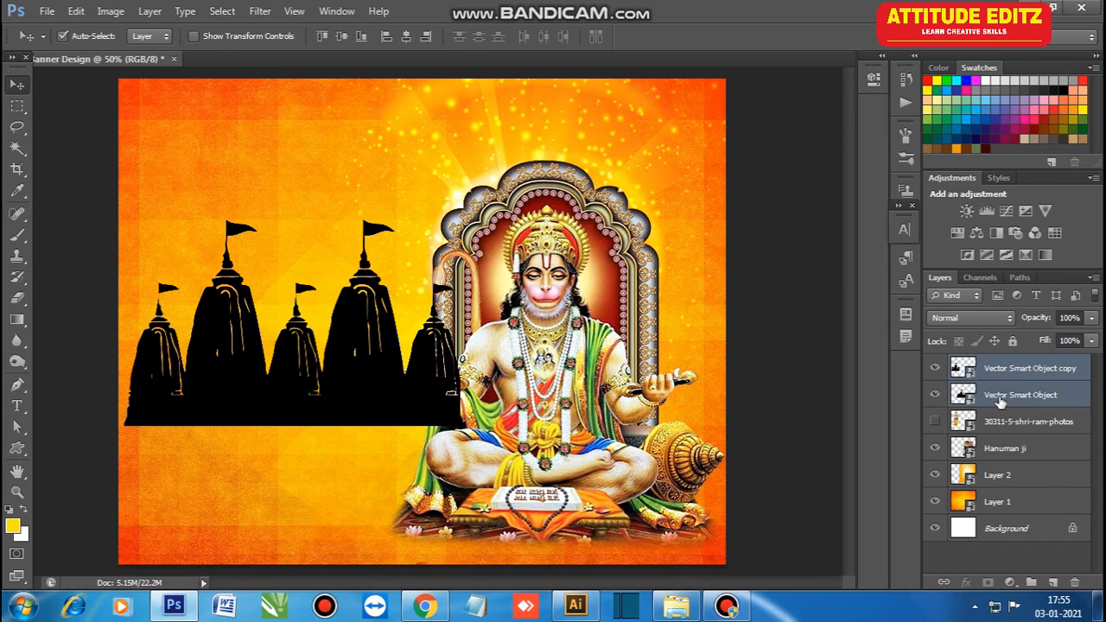
key(ctrl+t)
drag(453, 422, 430, 359)
key(Return)
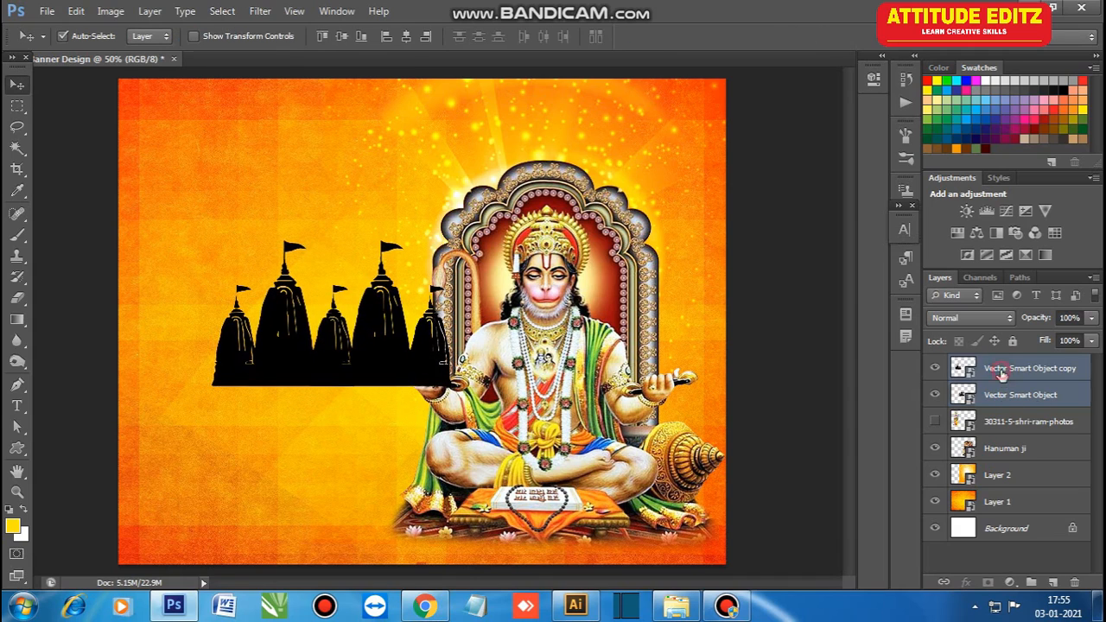
- Duplicate the temple silhouette copy and move it left, overlapping the side tower, to extend the row to the banner's left edge
click(1000, 373)
key(ctrl+j)
key(ctrl+t)
drag(312, 358, 208, 370)
key(ctrl+plus)
key(Left)
key(Left)
key(Left)
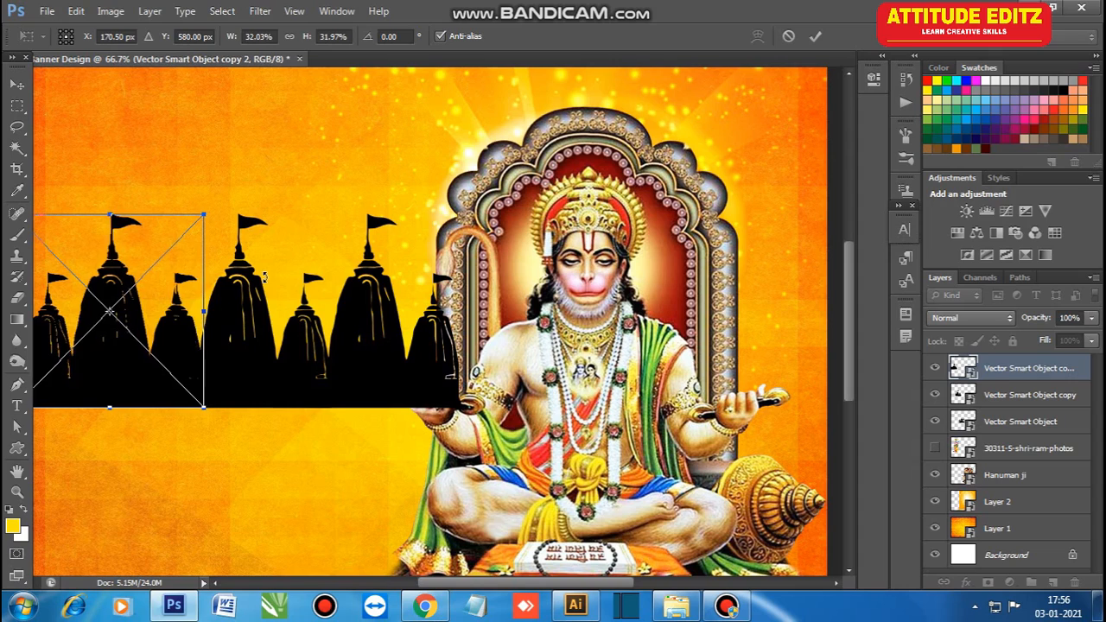
key(Return)
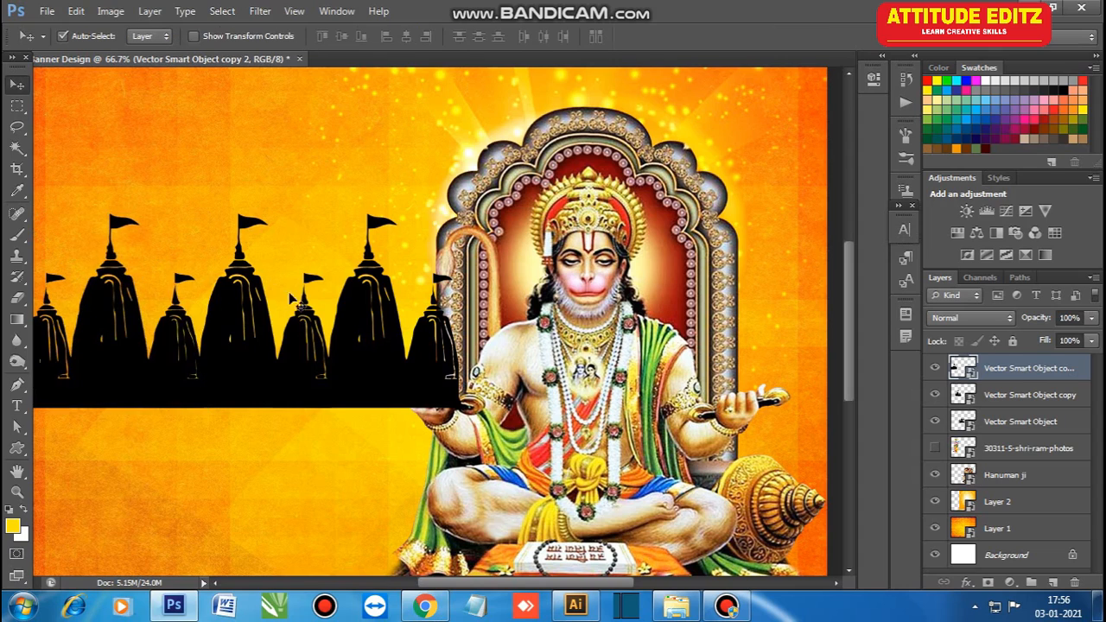
- Group the three temple silhouette layers behind Hanuman ji and apply a reddish-orange Color Overlay to the group
shift+click(1023, 399)
shift+click(1024, 421)
key(ctrl+g)
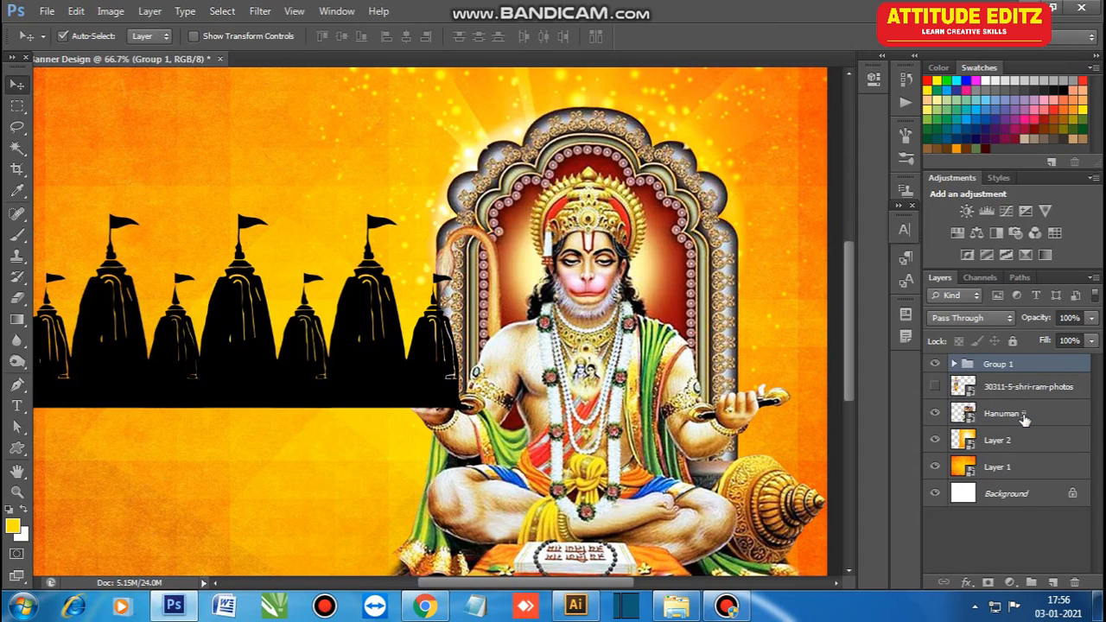
key(ctrl+minus)
click(967, 584)
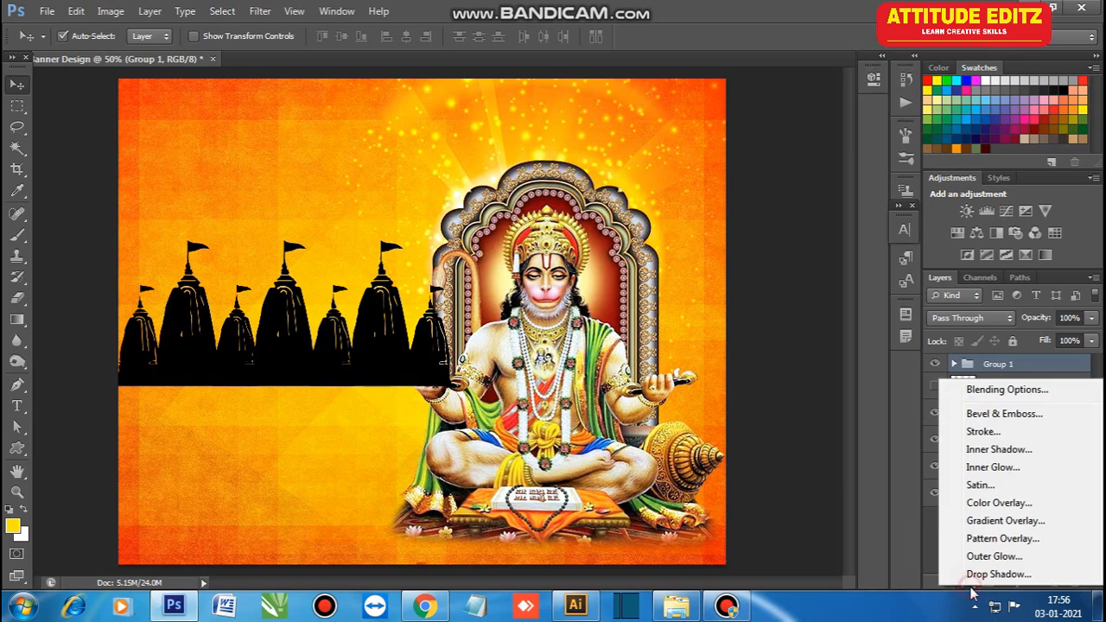
click(1007, 504)
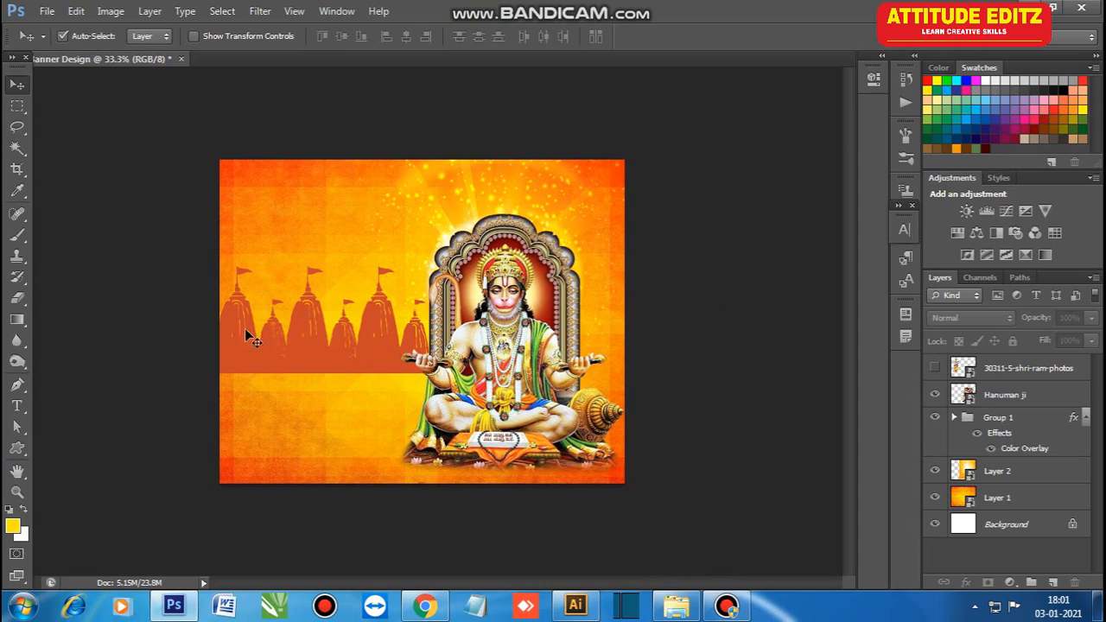
- Hide the temple group's Color Overlay and set the group's blend mode to Soft Light
click(979, 449)
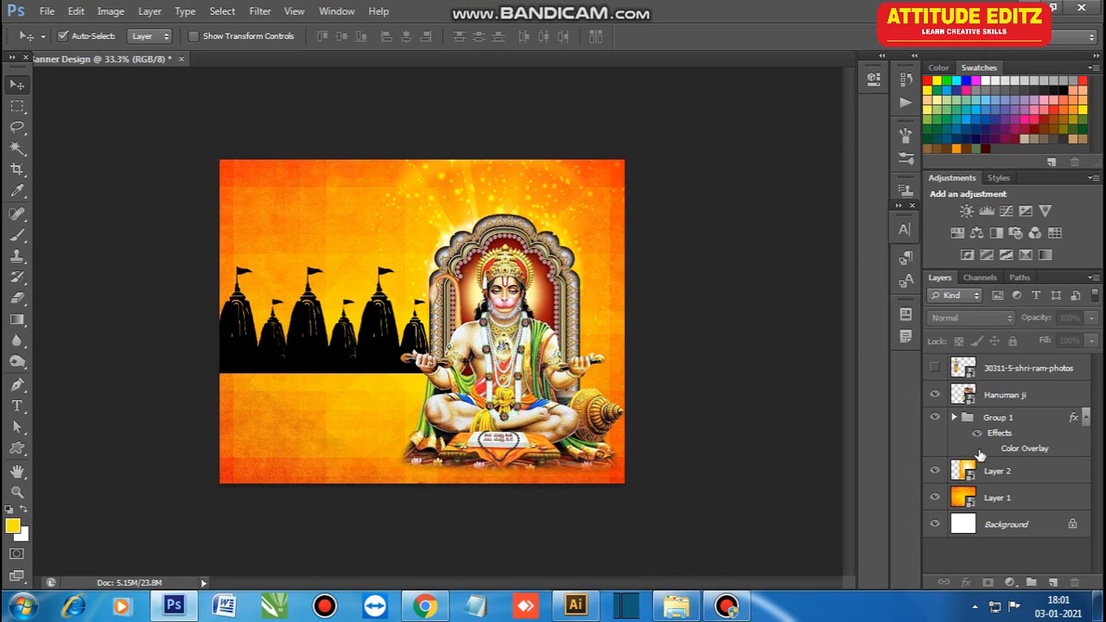
click(1033, 419)
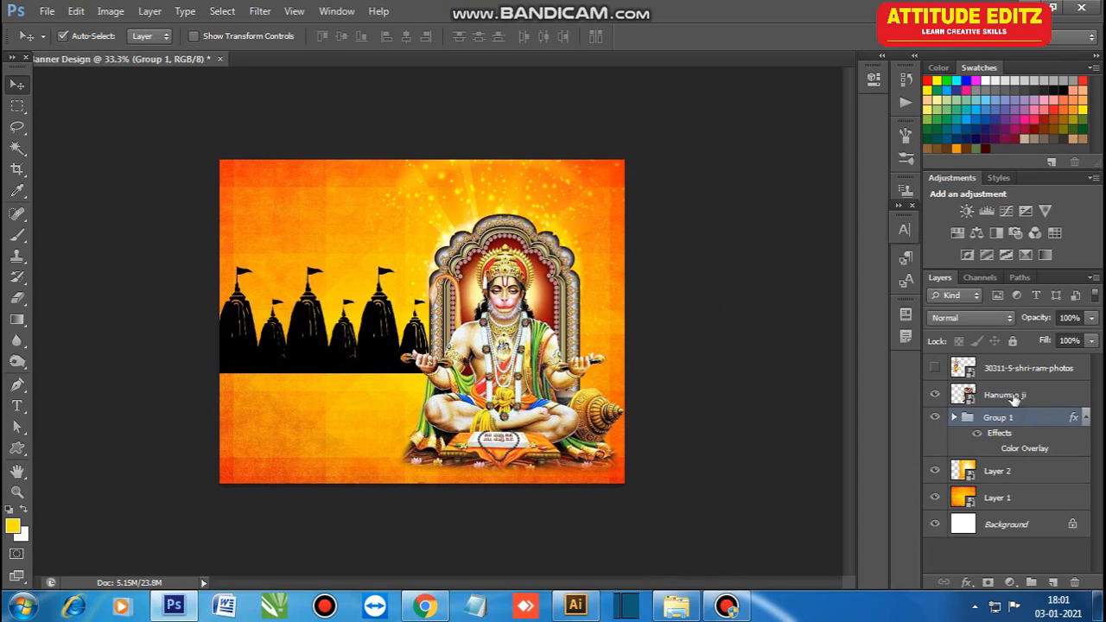
click(990, 319)
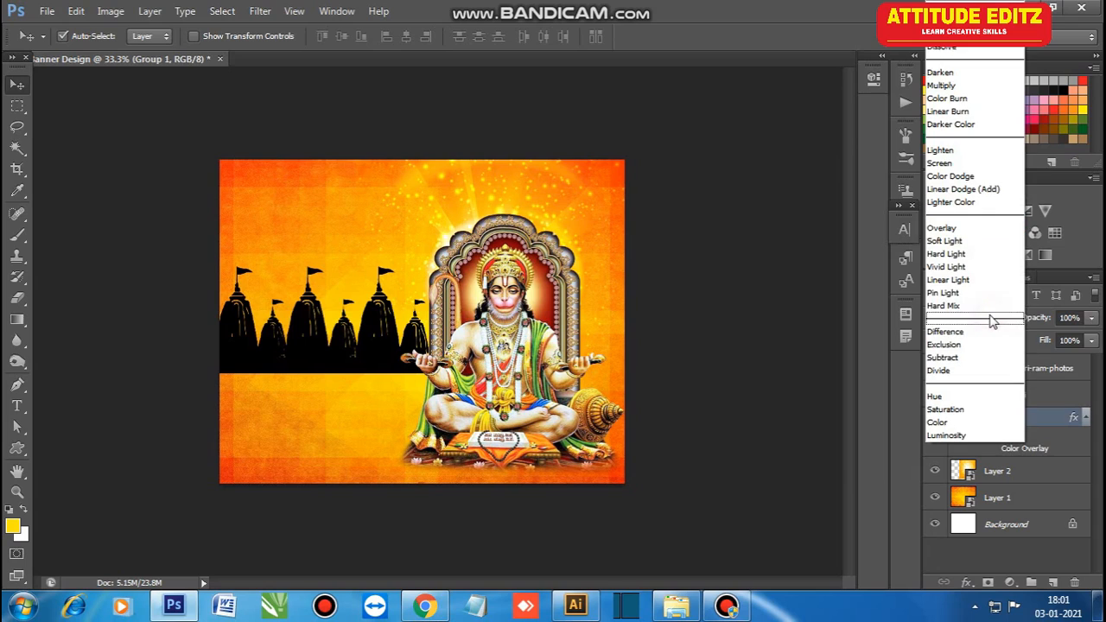
click(980, 241)
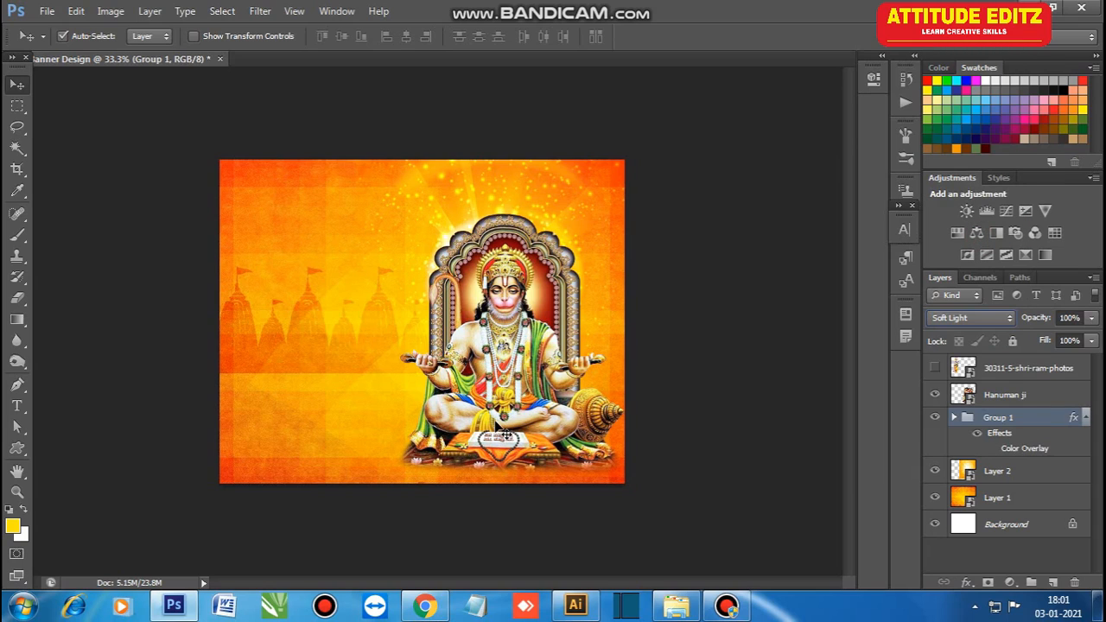
- Enlarge the temple group slightly so its base sits lower and the towers reach closer to Hanuman ji's arch
key(ctrl+plus)
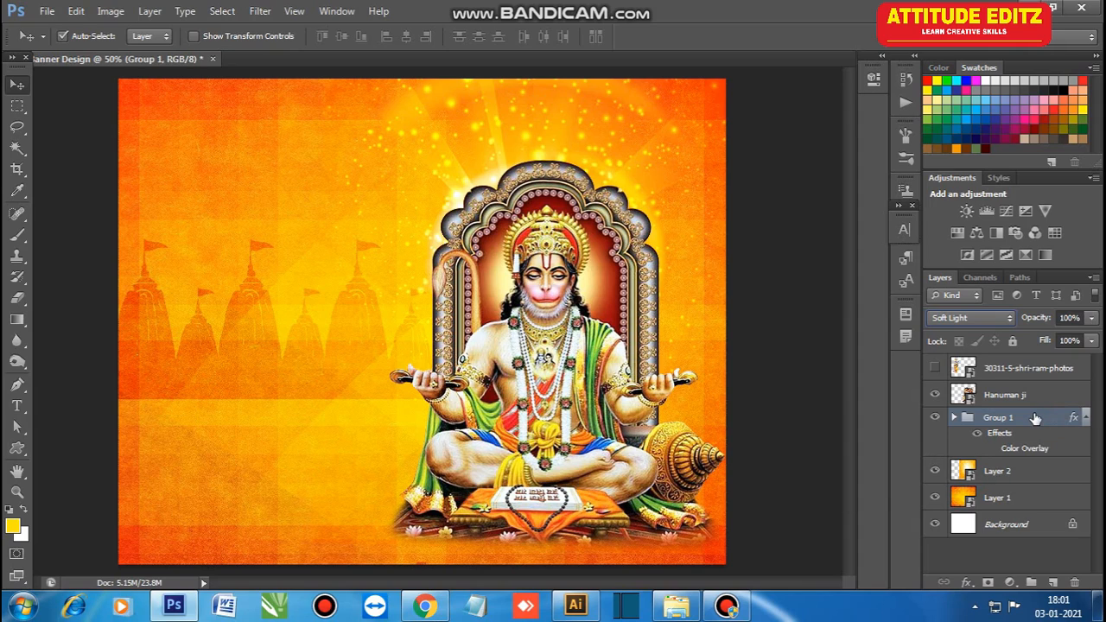
key(ctrl+t)
drag(432, 396, 458, 407)
key(Return)
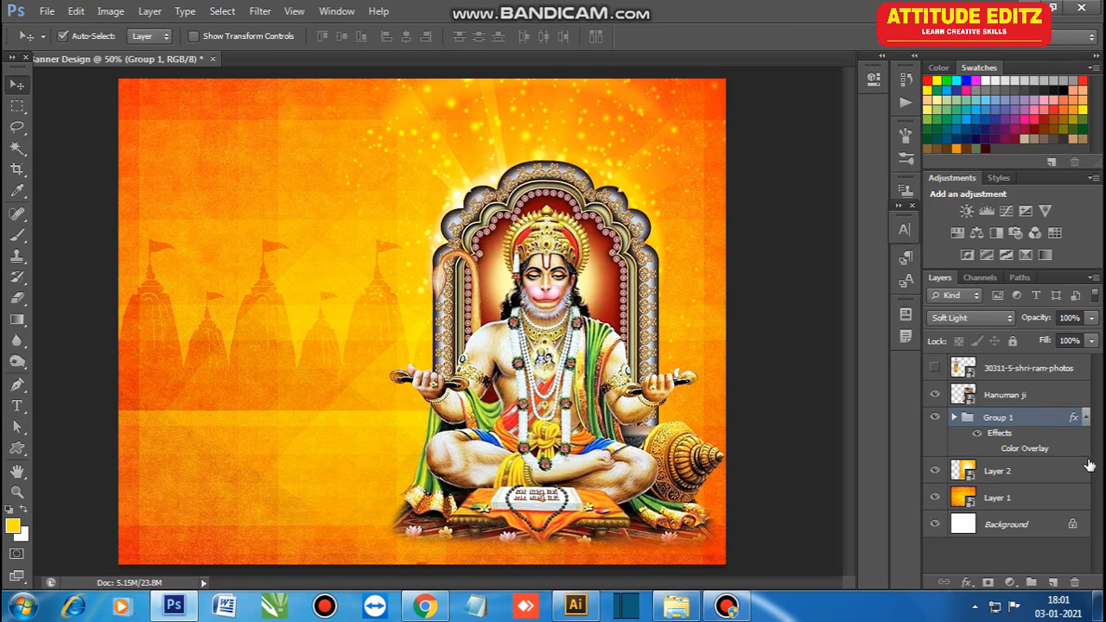
- Add a layer mask to the temple group and fade its bottom edge with a soft black 150 px brush
click(988, 583)
key(b)
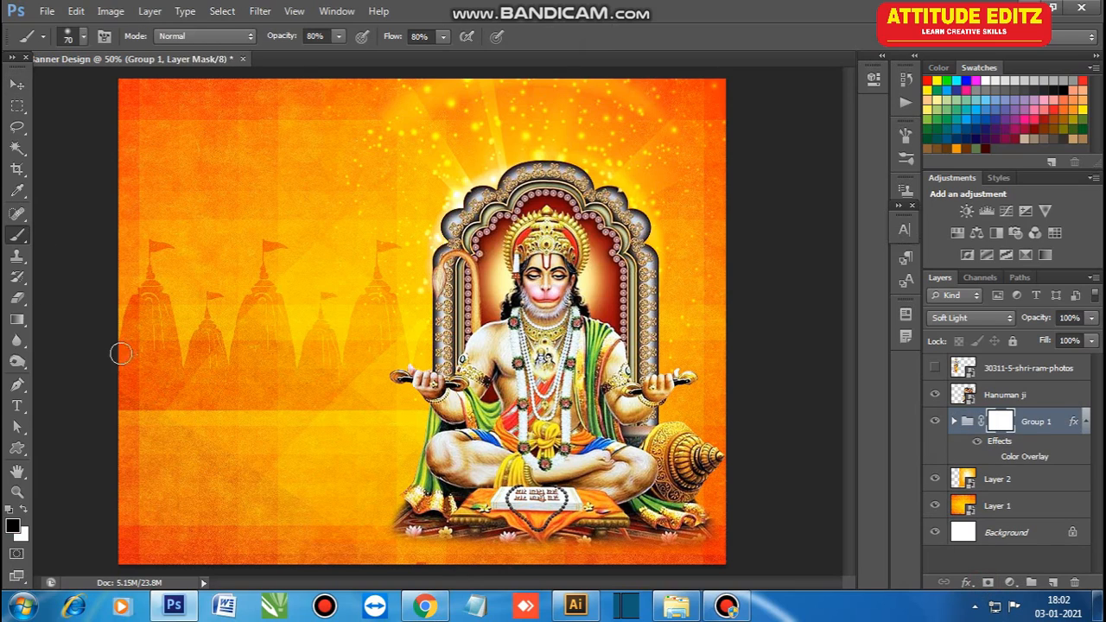
key(bracketright)
key(bracketright)
key(bracketright)
key(bracketright)
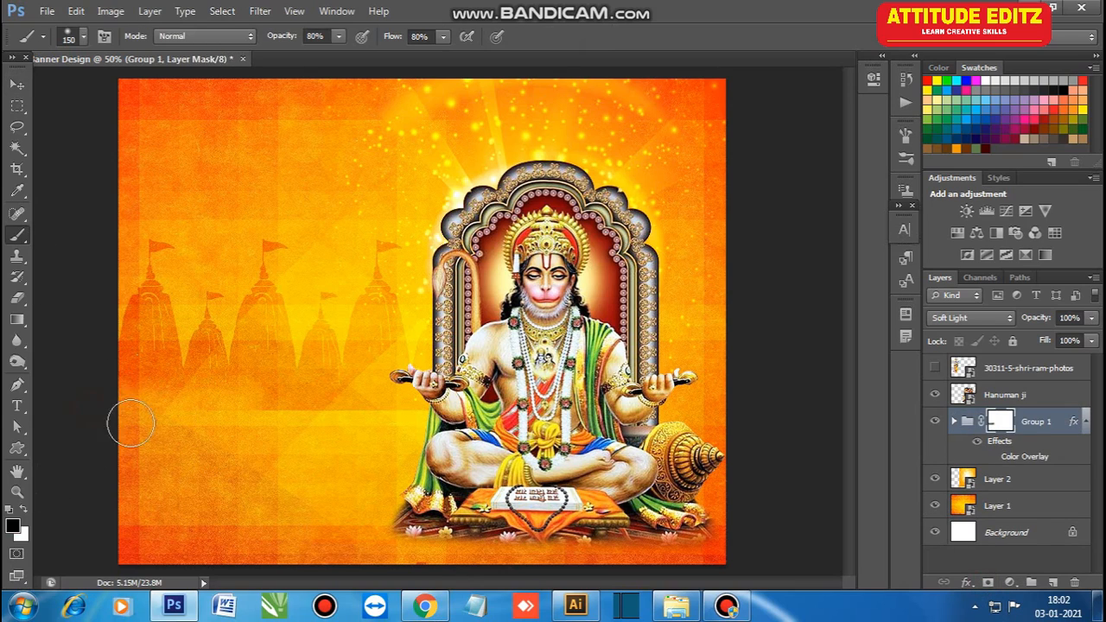
drag(210, 440, 431, 431)
drag(358, 415, 78, 440)
drag(72, 423, 456, 421)
drag(454, 413, 206, 453)
click(16, 84)
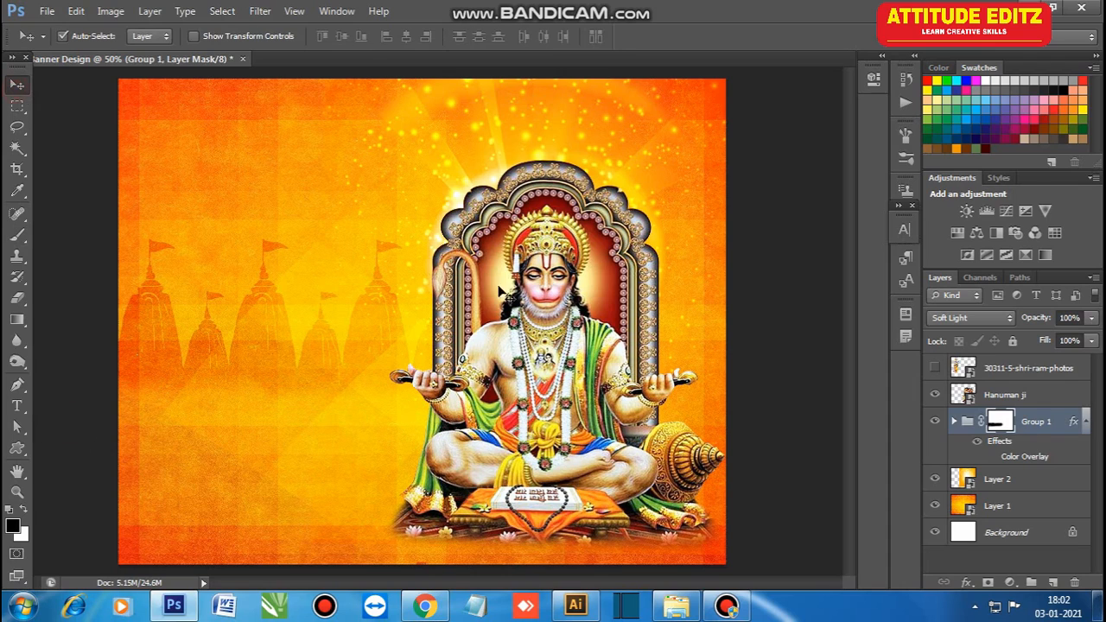
- Make the Shri Ram layer visible again and shift the figure slightly down and left
click(935, 369)
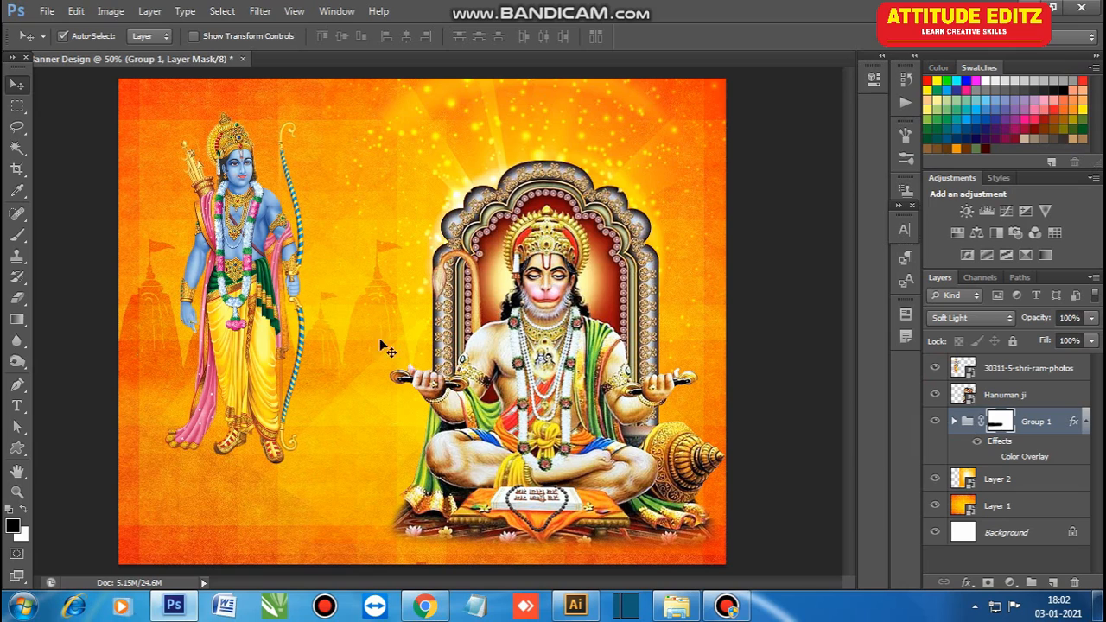
key(ctrl+minus)
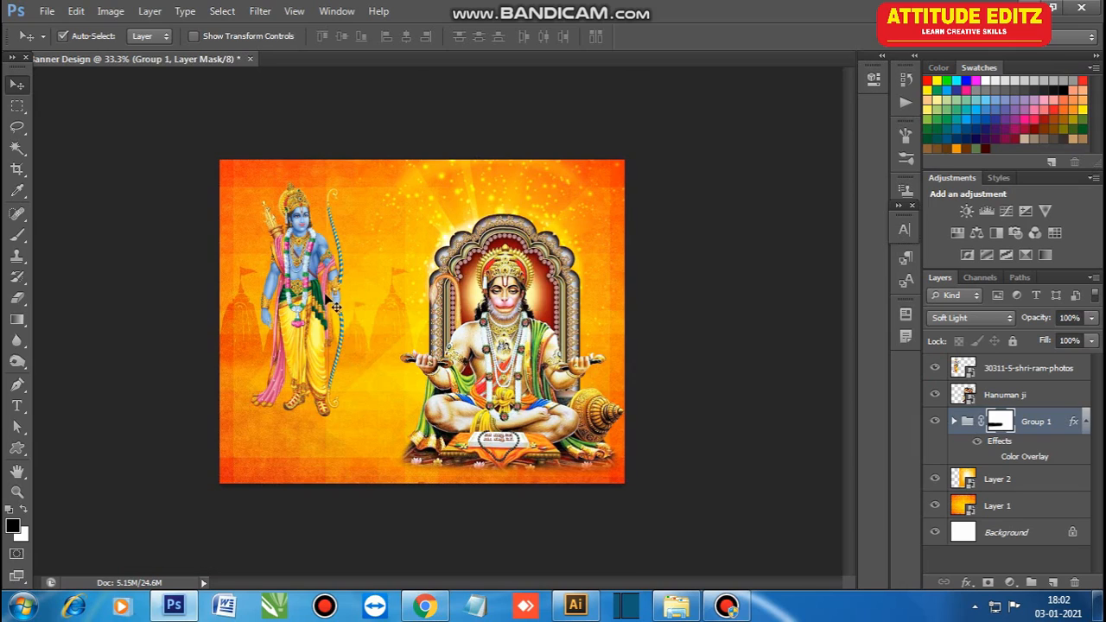
key(ctrl+plus)
drag(288, 285, 285, 289)
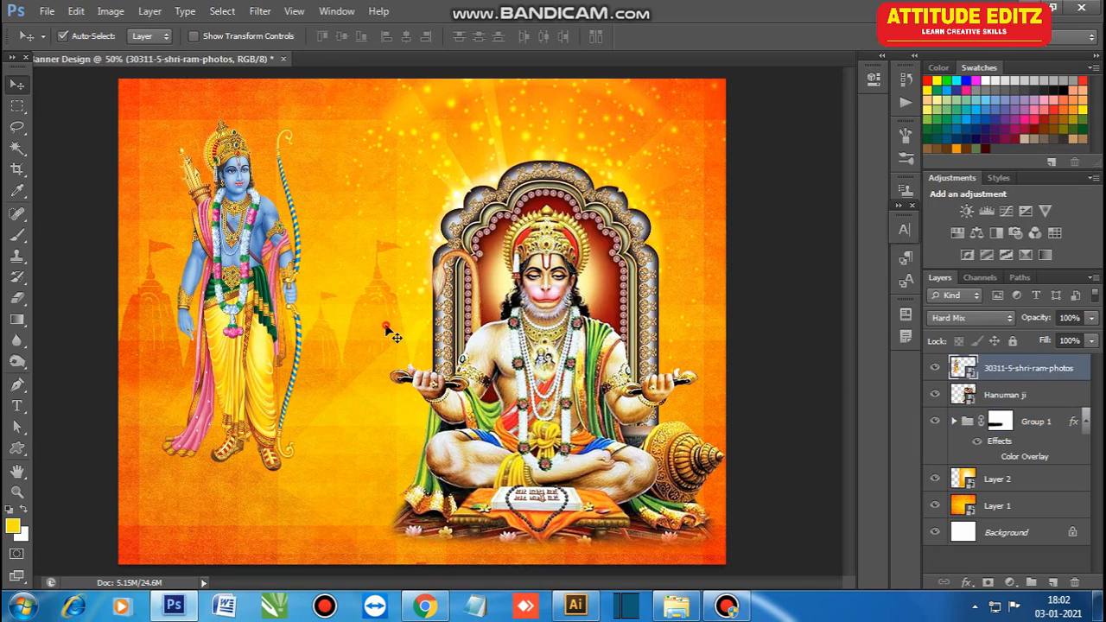
- Add a new empty layer between the temple group and Layer 2
click(418, 355)
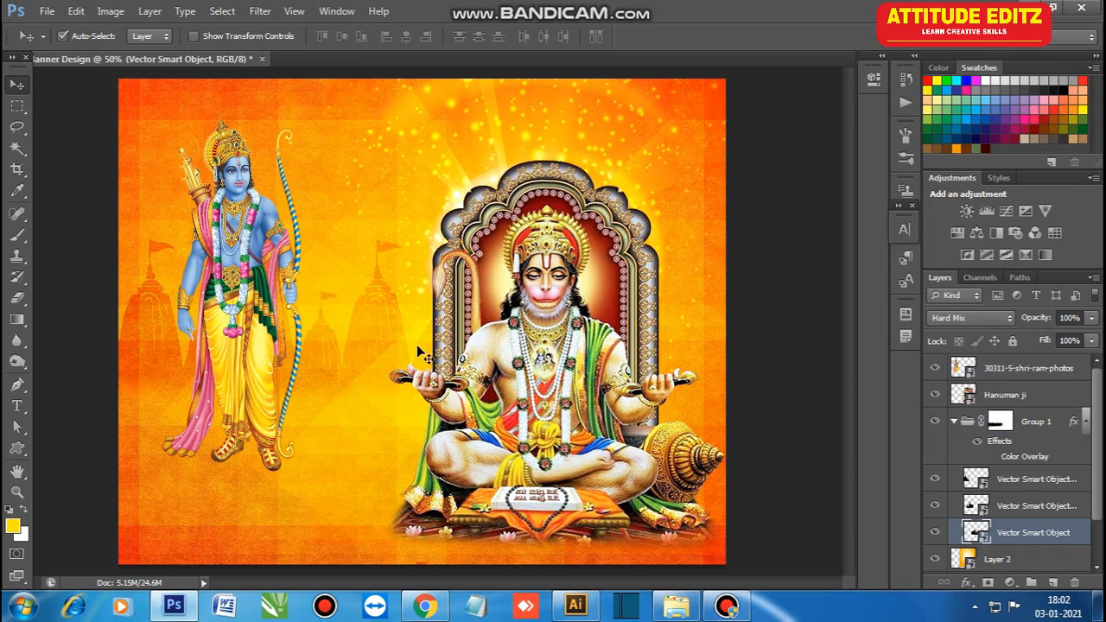
click(955, 422)
click(1056, 482)
click(1053, 583)
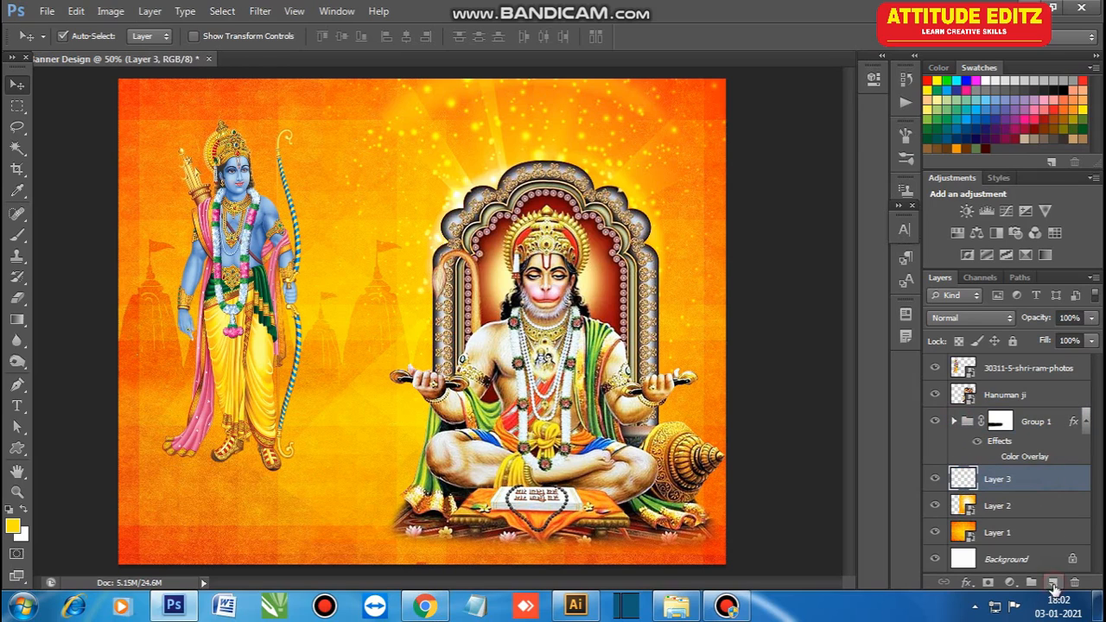
- Set the foreground colour to orange-red and brush soft paint over the temple towers between Shri Ram and Hanuman ji
key(b)
click(13, 527)
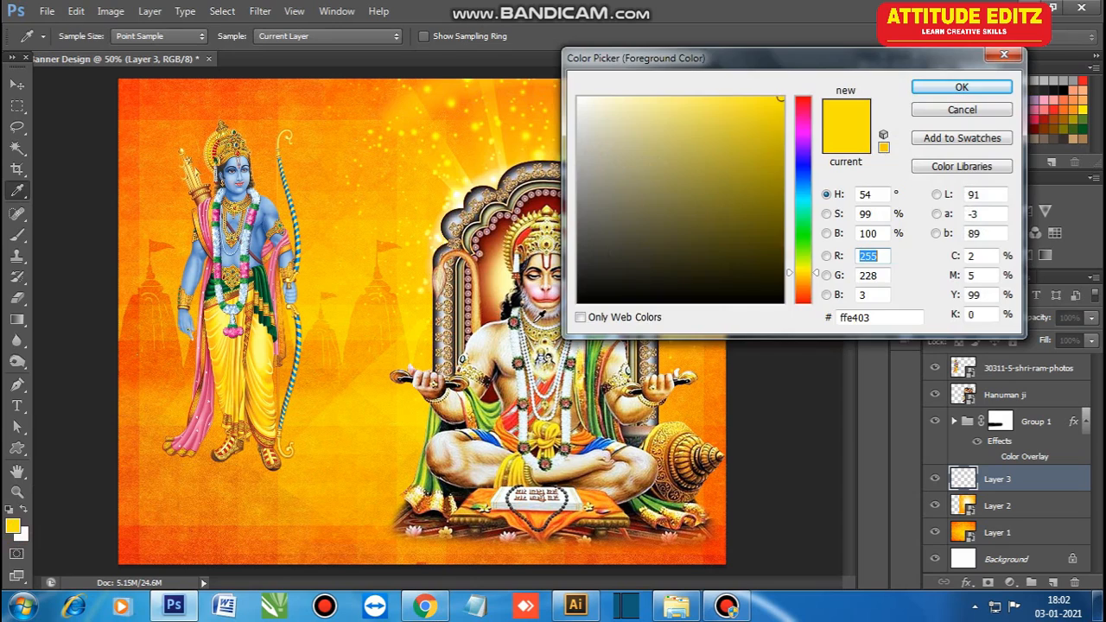
click(802, 295)
click(962, 88)
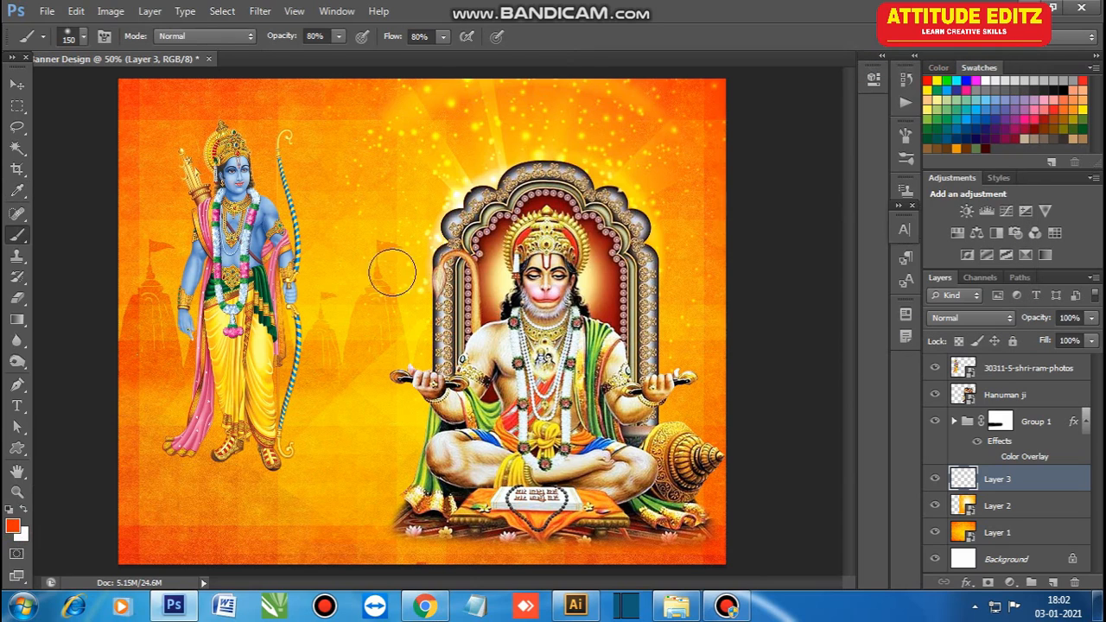
click(382, 264)
mouse_move(374, 327)
mouse_down()
mouse_move(371, 390)
mouse_move(395, 353)
mouse_move(376, 320)
mouse_move(321, 370)
mouse_up()
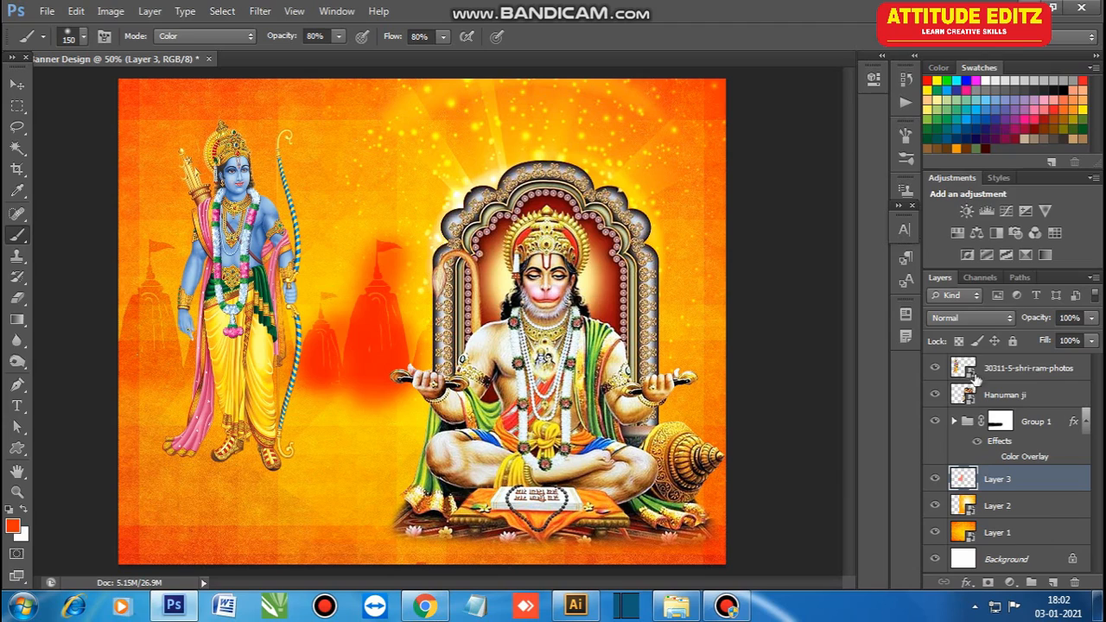
- Set the orange-red paint layer's blend mode to Soft Light and duplicate the layer
click(968, 317)
click(957, 218)
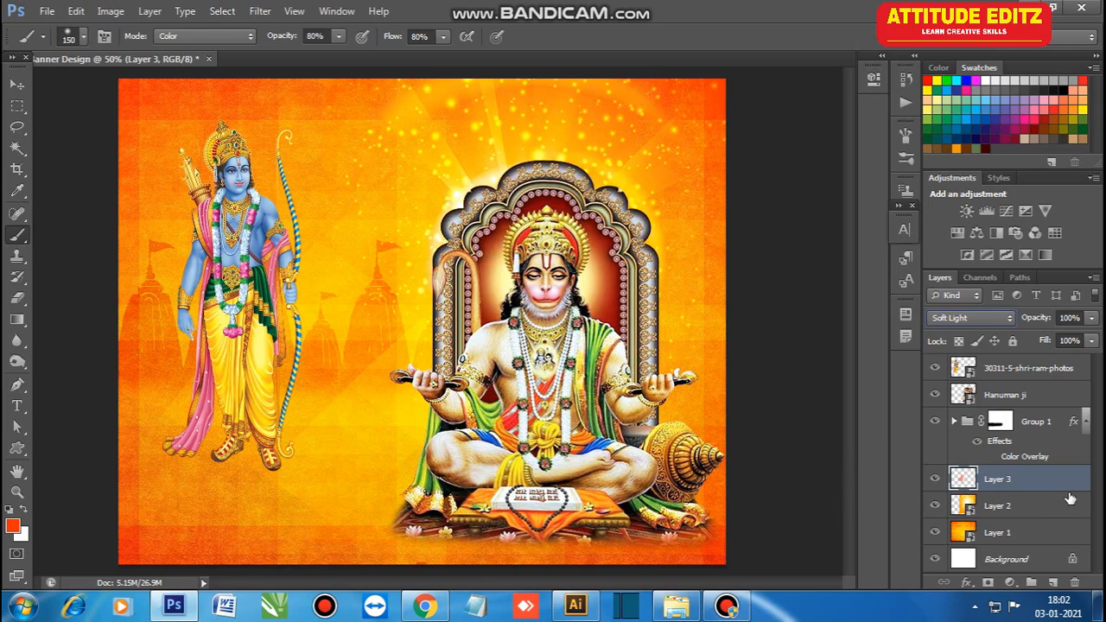
key(ctrl+j)
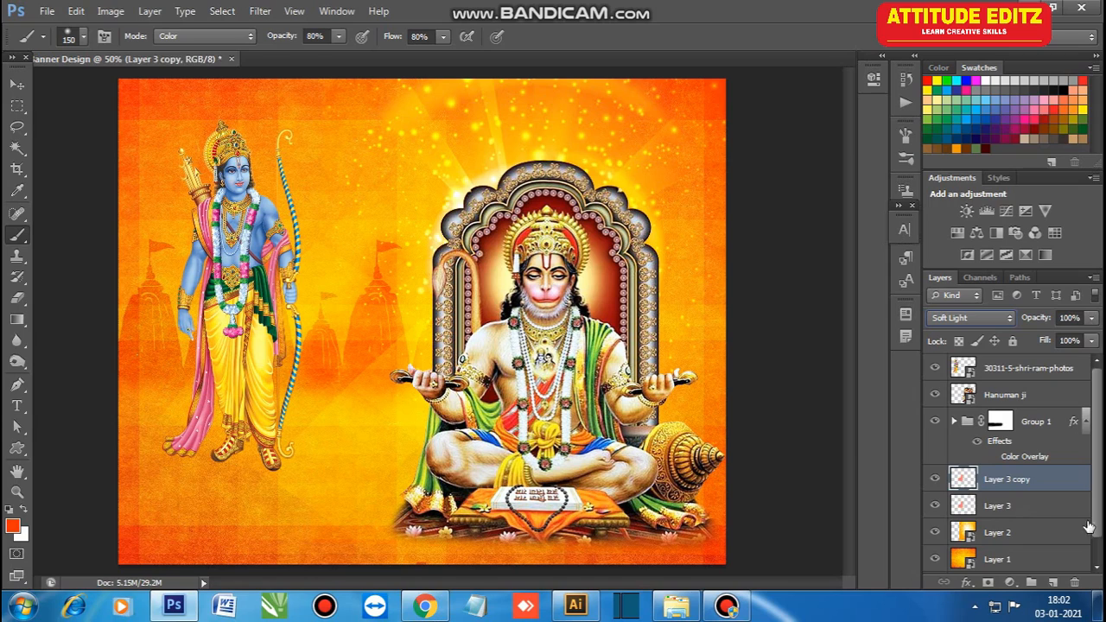
- Merge Layer 3 with its copy and set the resulting layer's blend mode to Soft Light
click(1006, 507)
key(Delete)
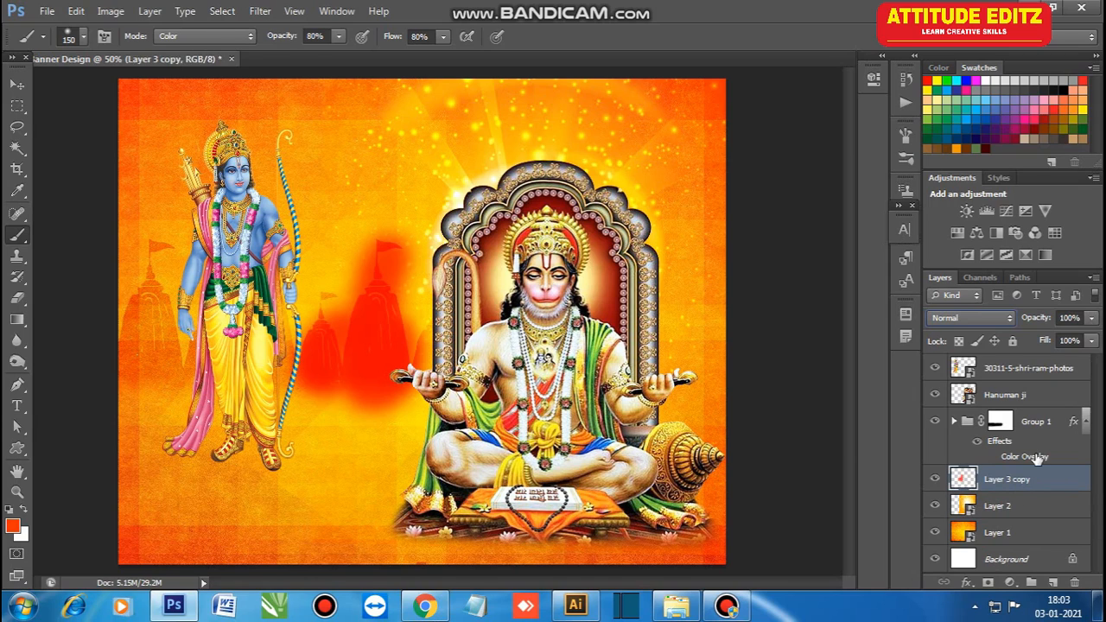
click(969, 317)
click(955, 216)
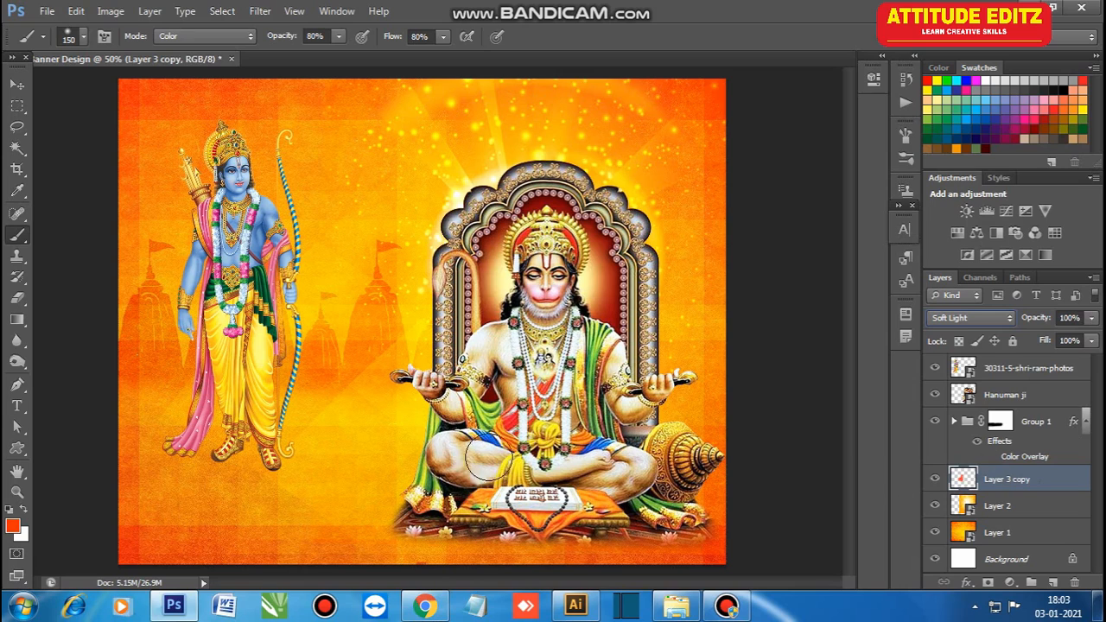
click(17, 83)
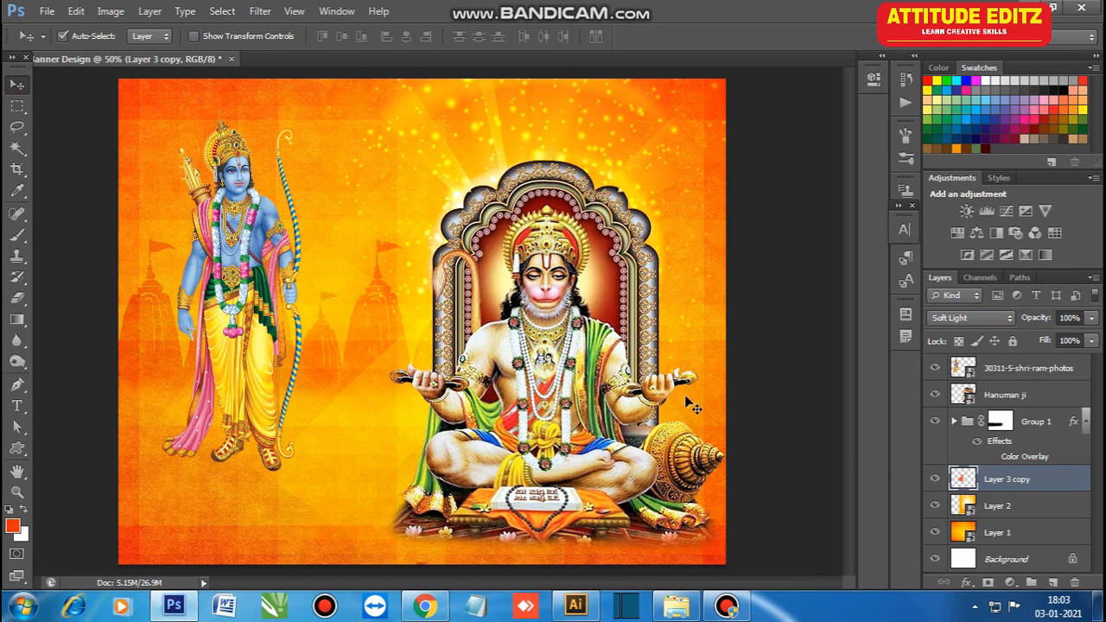
- Rotate the starburst on Layer 2 to about 40.4° and scale it to about 186%, centred behind Hanuman ji
key(ctrl+minus)
key(alt+bracketleft)
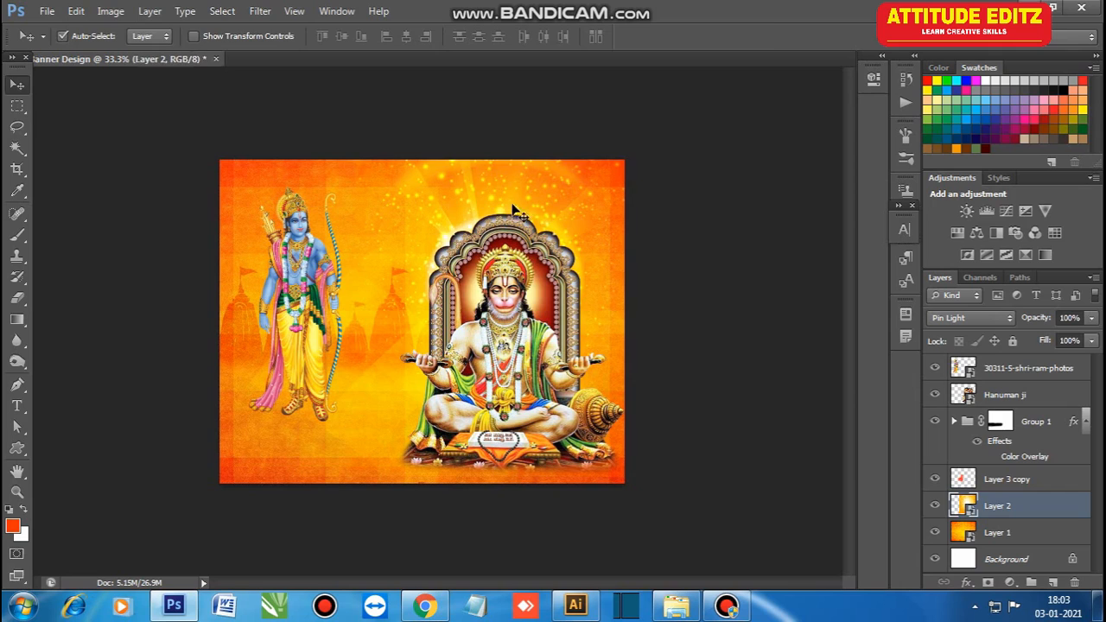
key(ctrl+t)
drag(633, 479, 650, 322)
mouse_move(576, 280)
mouse_down()
mouse_move(586, 258)
mouse_move(592, 272)
mouse_up()
drag(780, 448, 790, 348)
drag(559, 520, 558, 506)
drag(580, 265, 579, 268)
- Nudge the rotated starburst left to about X 1026.5 px and apply the transformation
key(shift+Left)
key(shift+Left)
key(shift+Left)
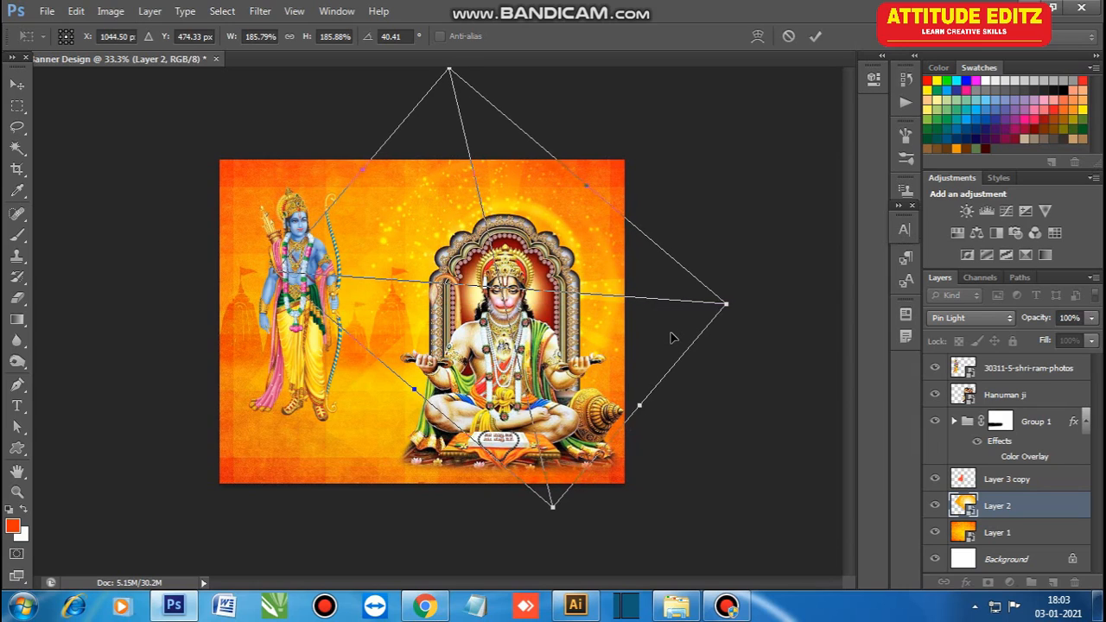
key(Left)
key(Left)
key(Left)
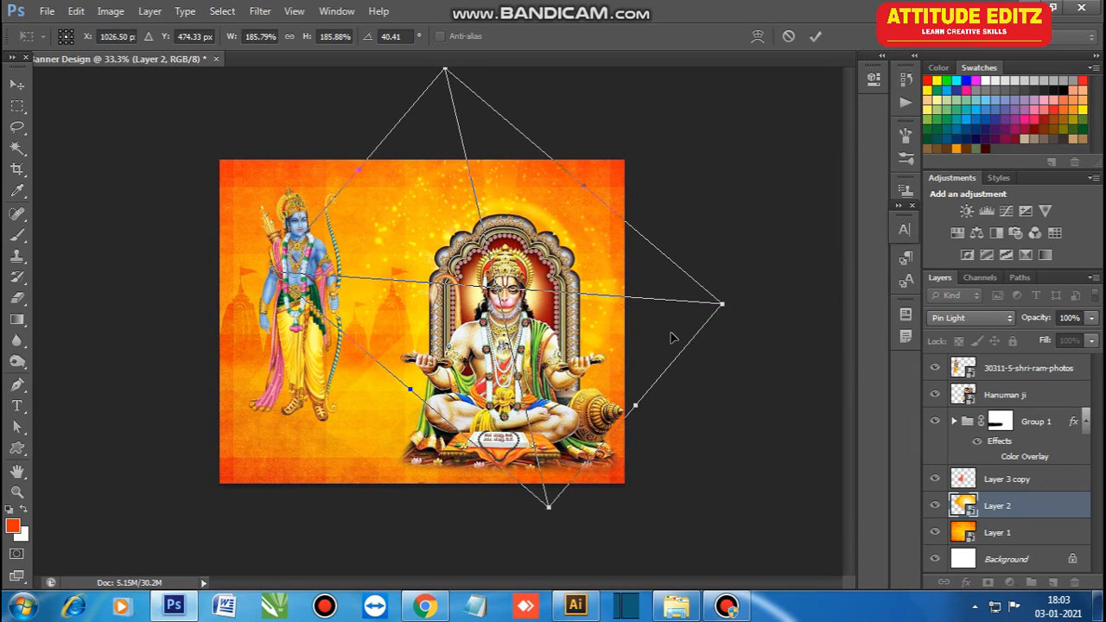
key(Return)
click(754, 389)
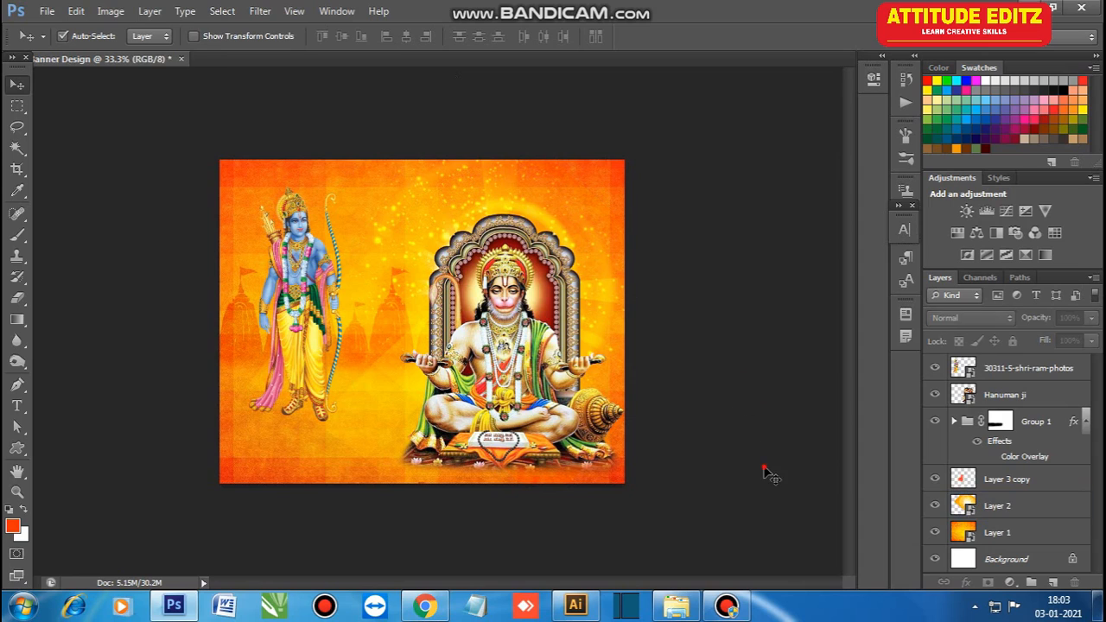
- Switch to Illustrator, copy the red Sunderkand title artwork, and return to the banner in Photoshop
click(576, 605)
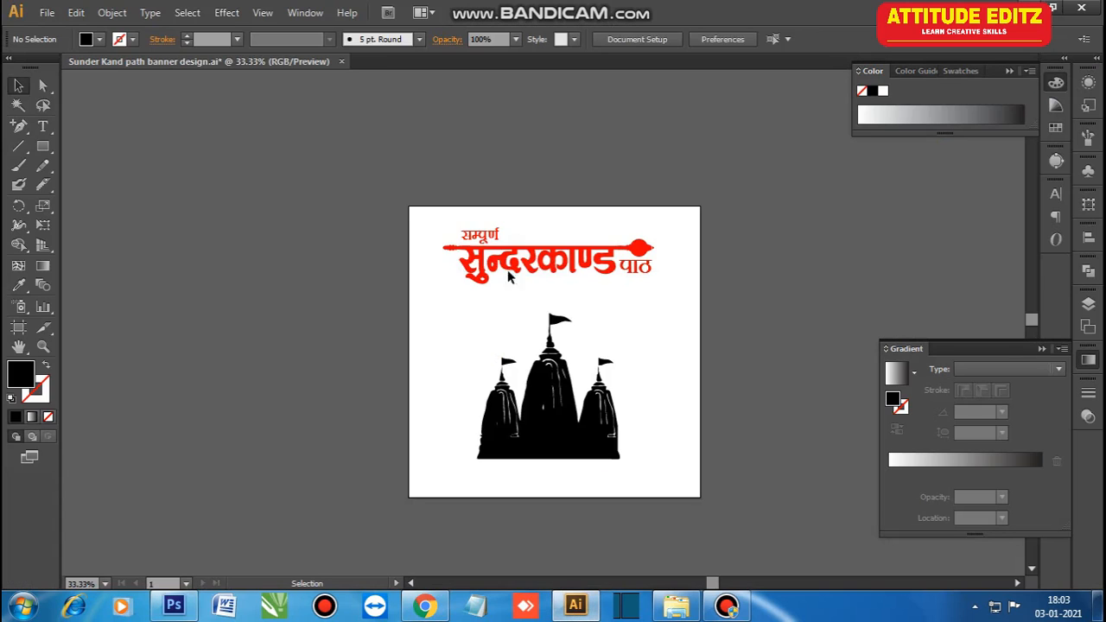
click(516, 273)
key(ctrl+v)
key(ctrl+z)
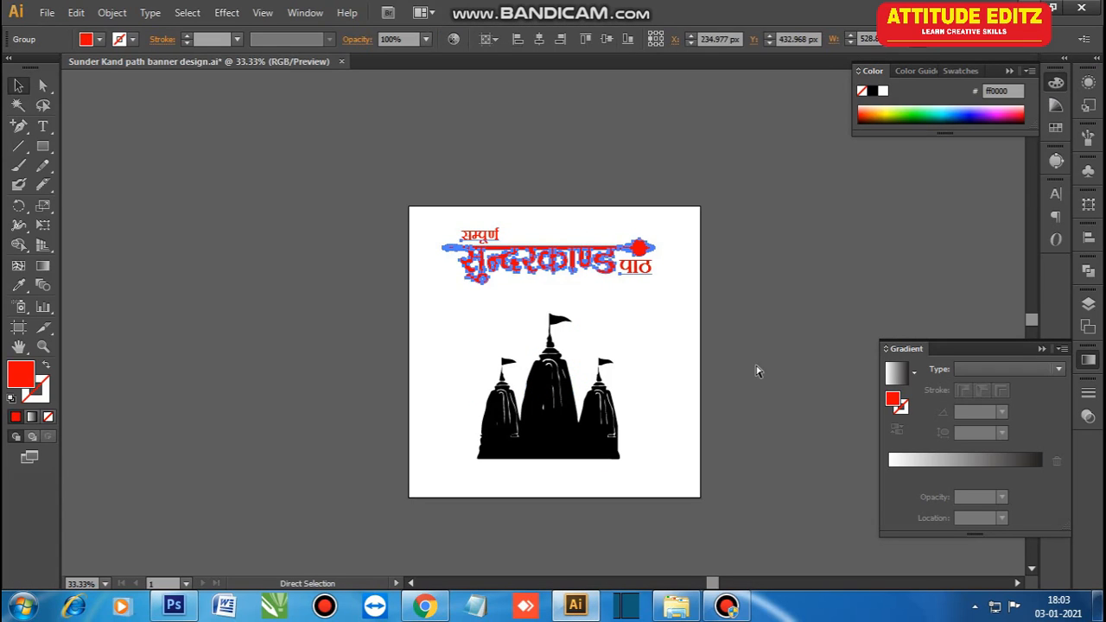
click(647, 500)
click(174, 605)
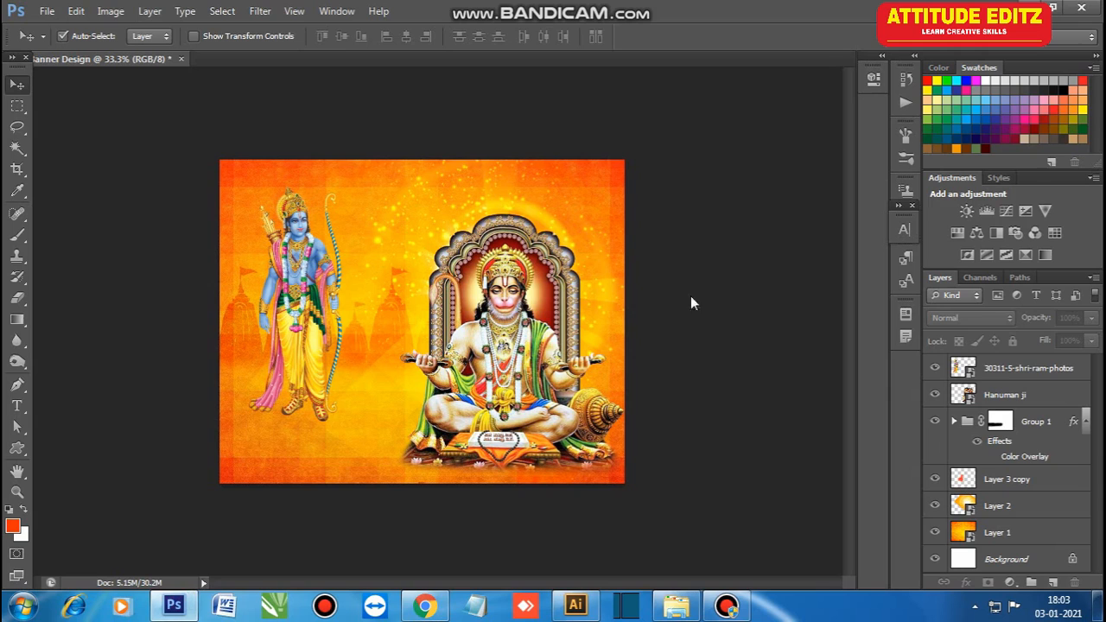
- Paste the title as a Smart Object, scale it to about 61.8%, and place it above Hanuman ji at about X 973.5, Y 157 px
key(ctrl+v)
click(668, 214)
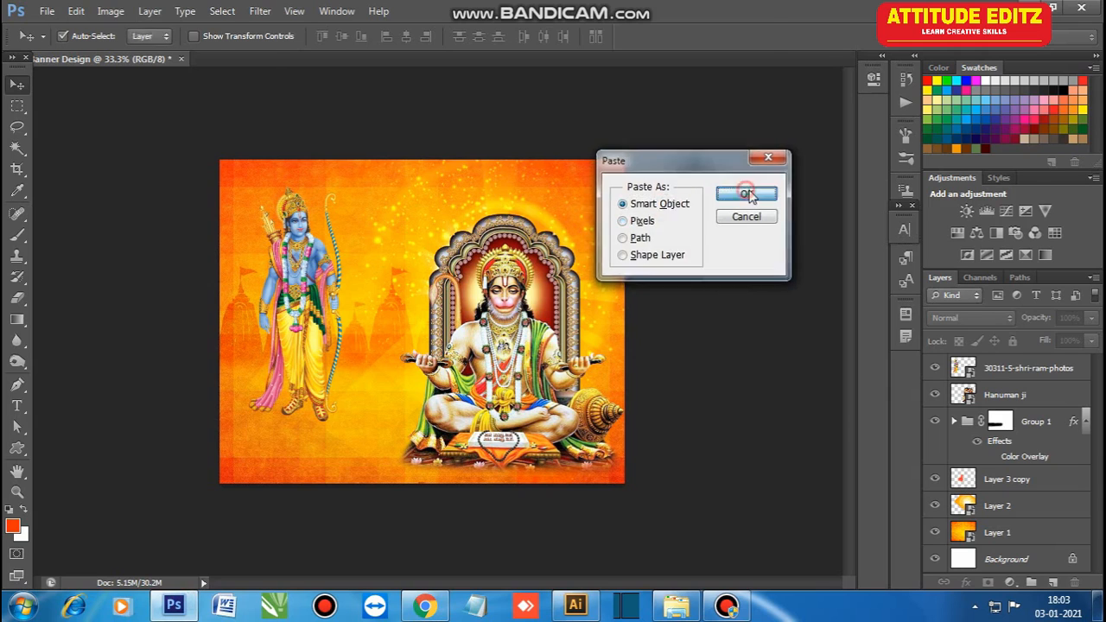
click(748, 190)
drag(629, 378, 482, 338)
drag(422, 312, 562, 204)
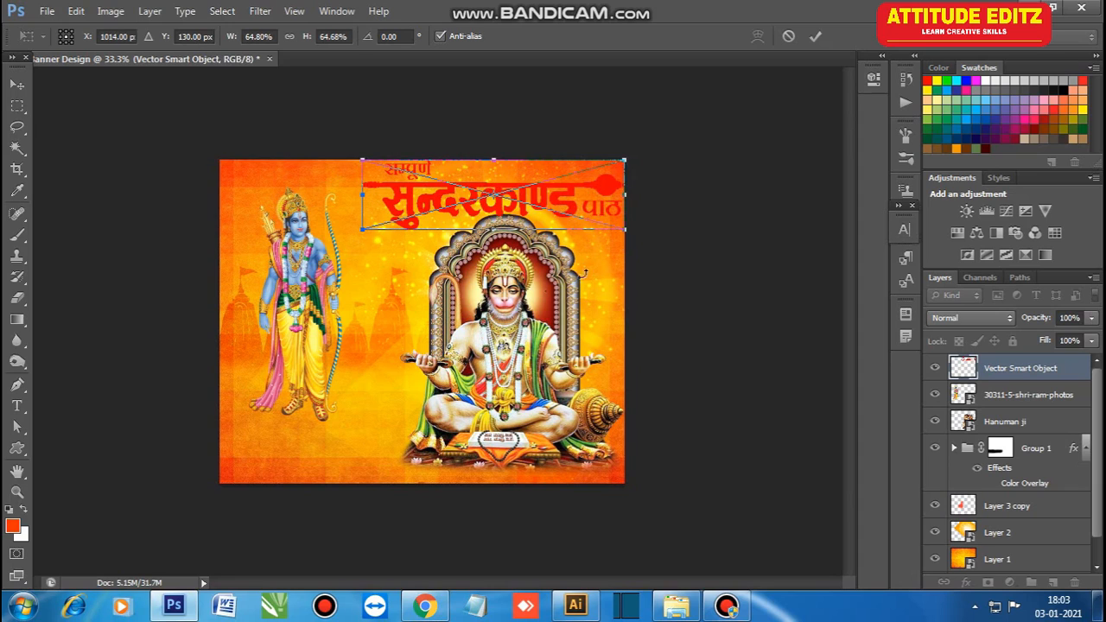
drag(625, 232, 613, 229)
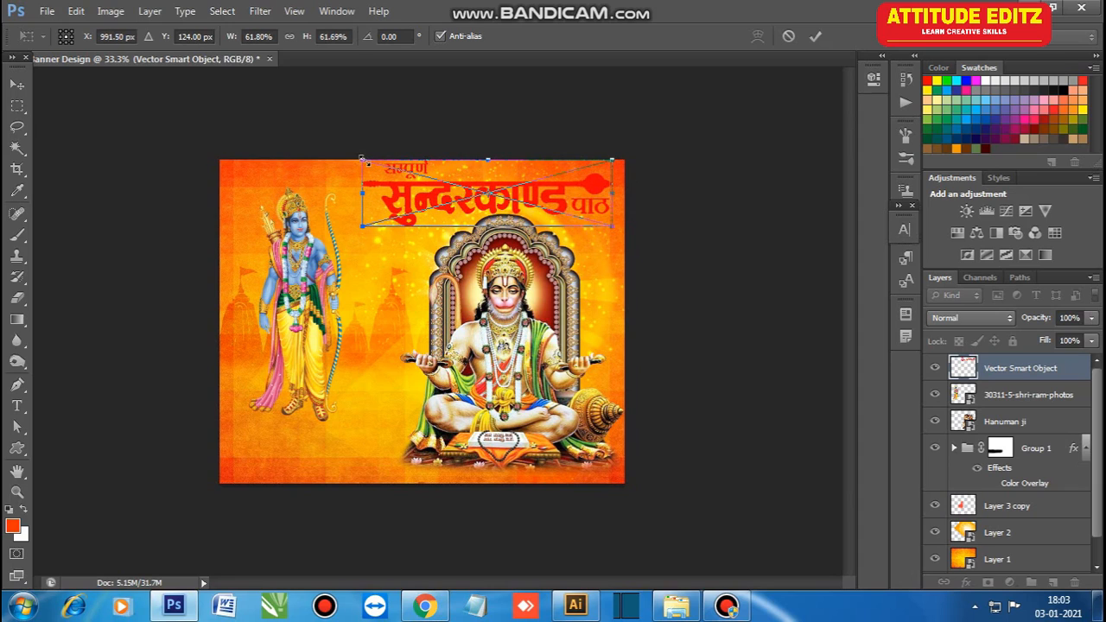
drag(498, 200, 493, 212)
key(Return)
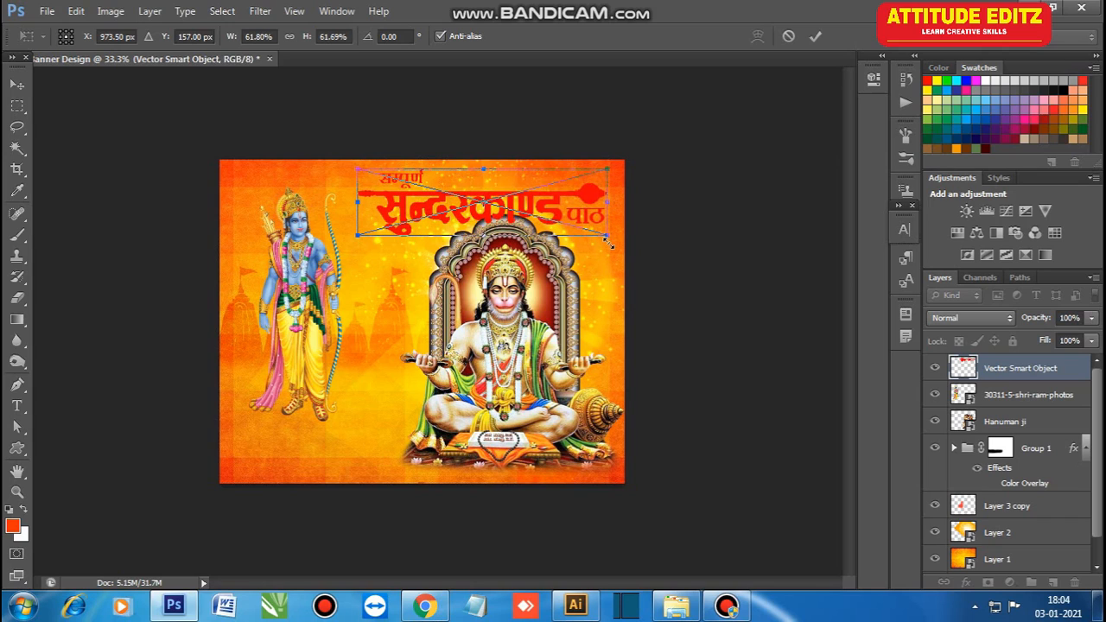
- Scale the Hanuman ji layer to about 62% and move it down to about Y 720 px, clear of the title
click(526, 316)
key(ctrl+t)
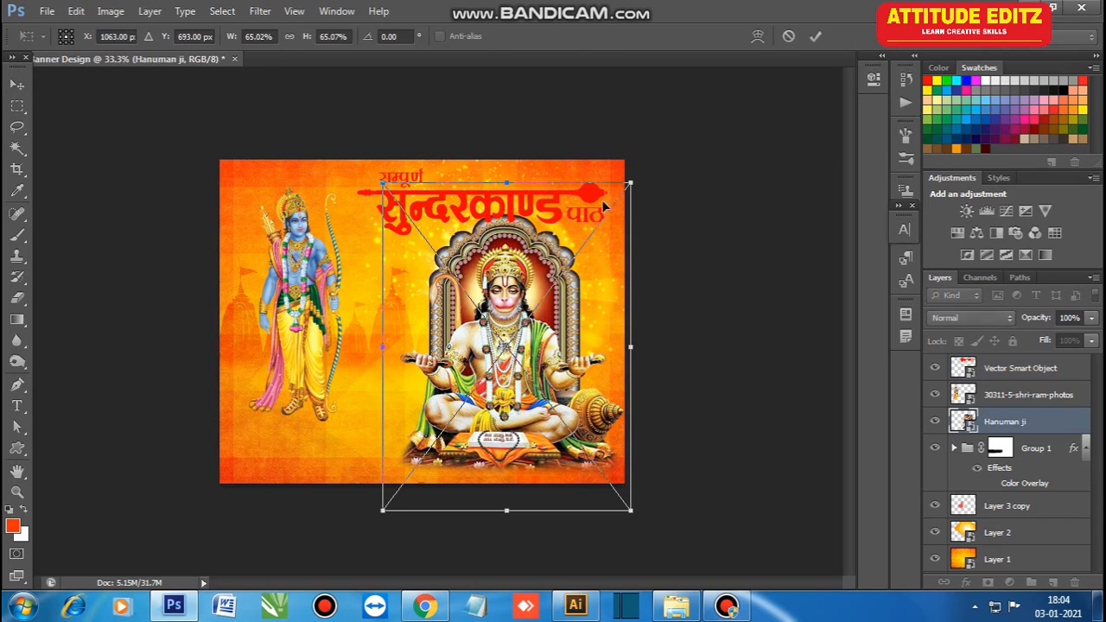
drag(629, 186, 630, 197)
key(Down)
key(Down)
key(Down)
key(Down)
key(Down)
key(Down)
key(Down)
key(Down)
key(Down)
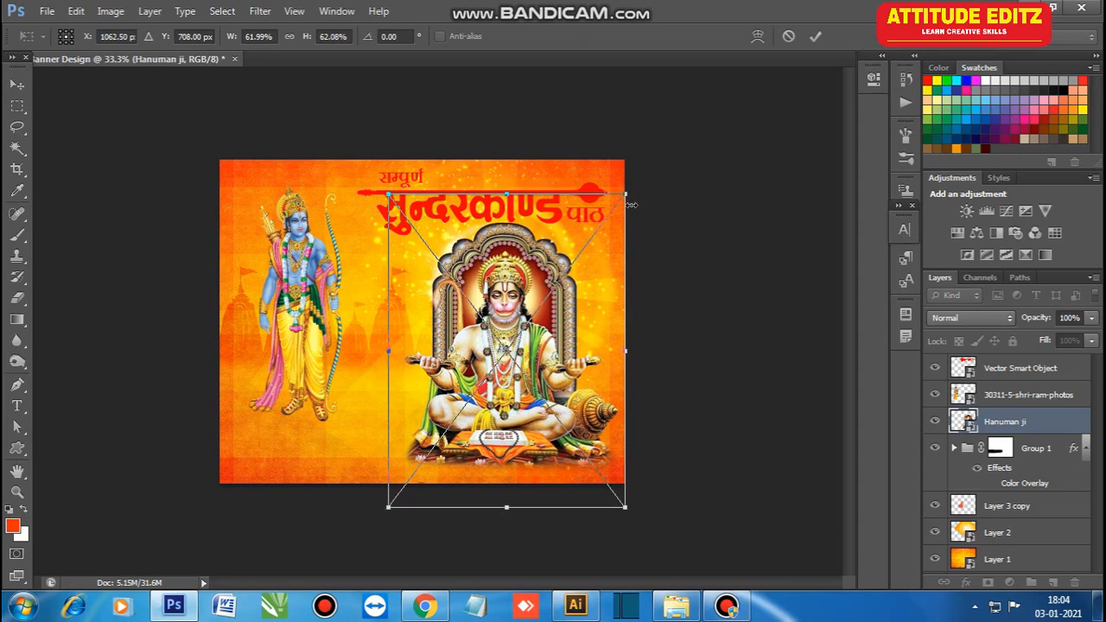
key(Return)
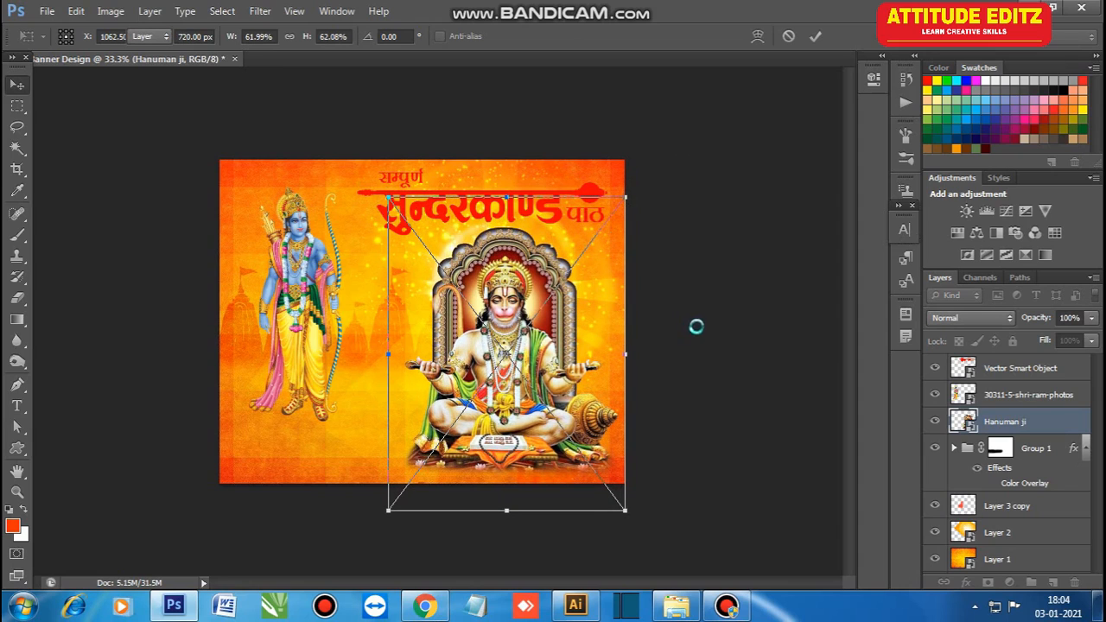
click(614, 285)
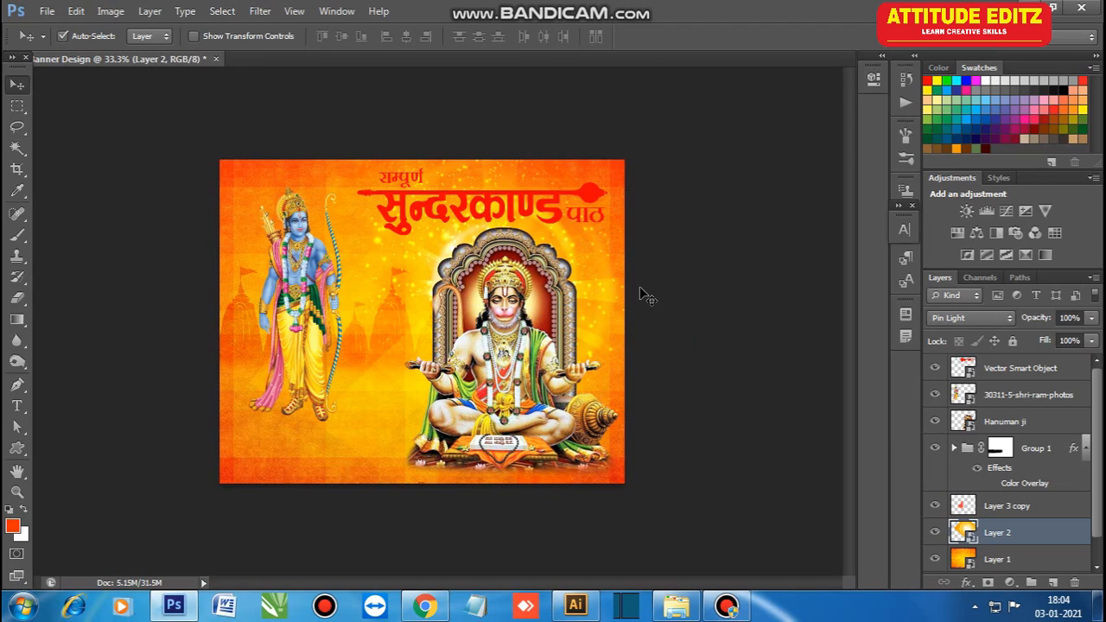
- Open the title Smart Object's contents in Illustrator and fill all of the title artwork with white
click(555, 213)
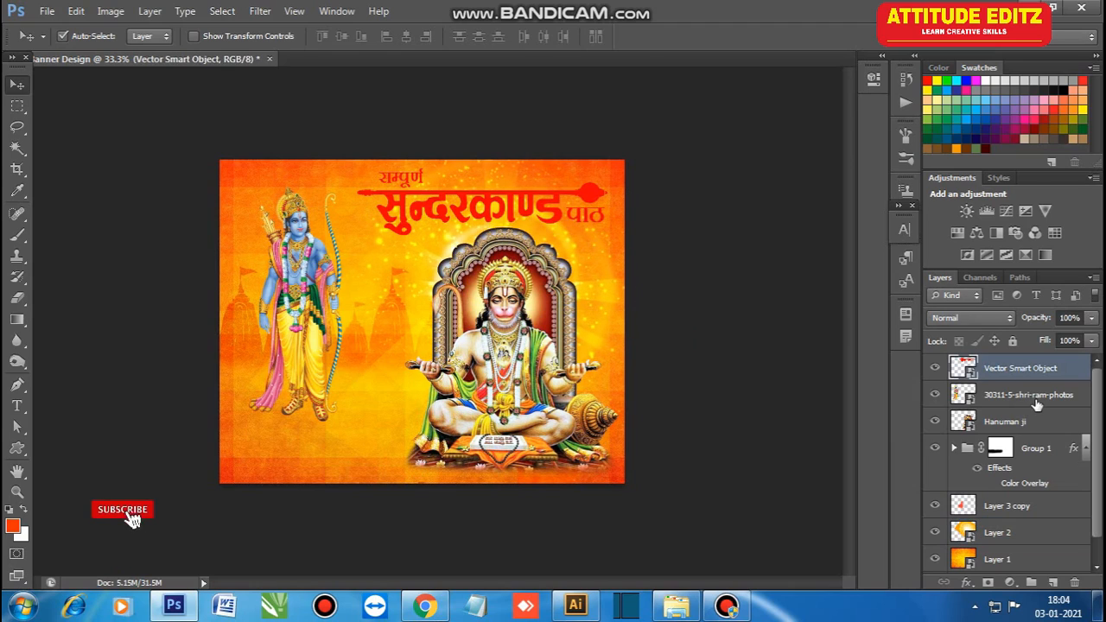
double_click(965, 369)
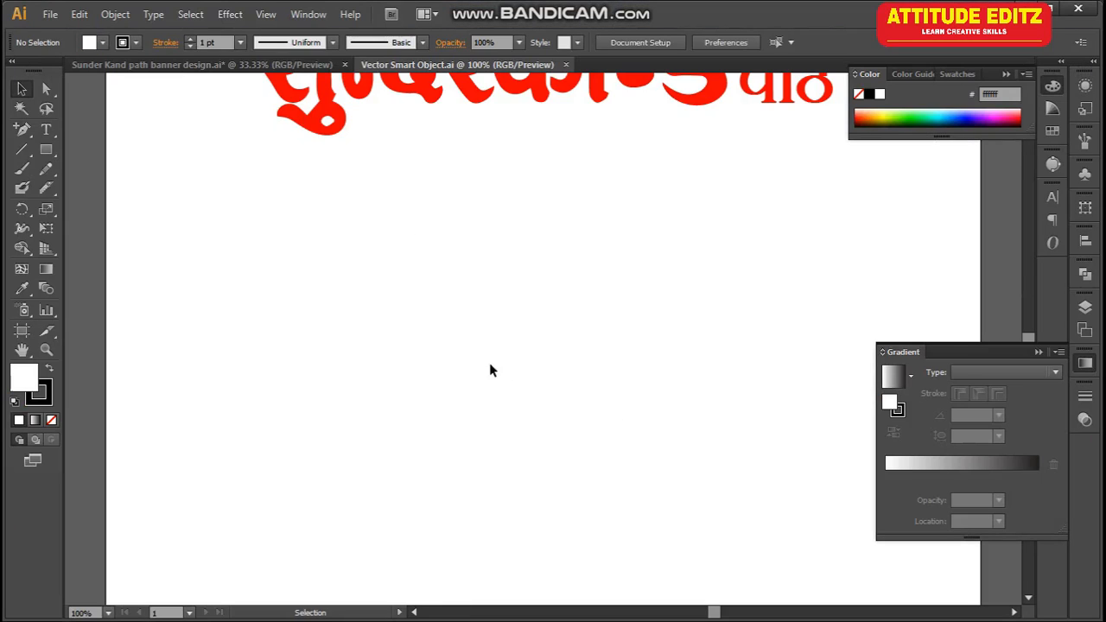
key(ctrl+0)
drag(339, 123, 749, 306)
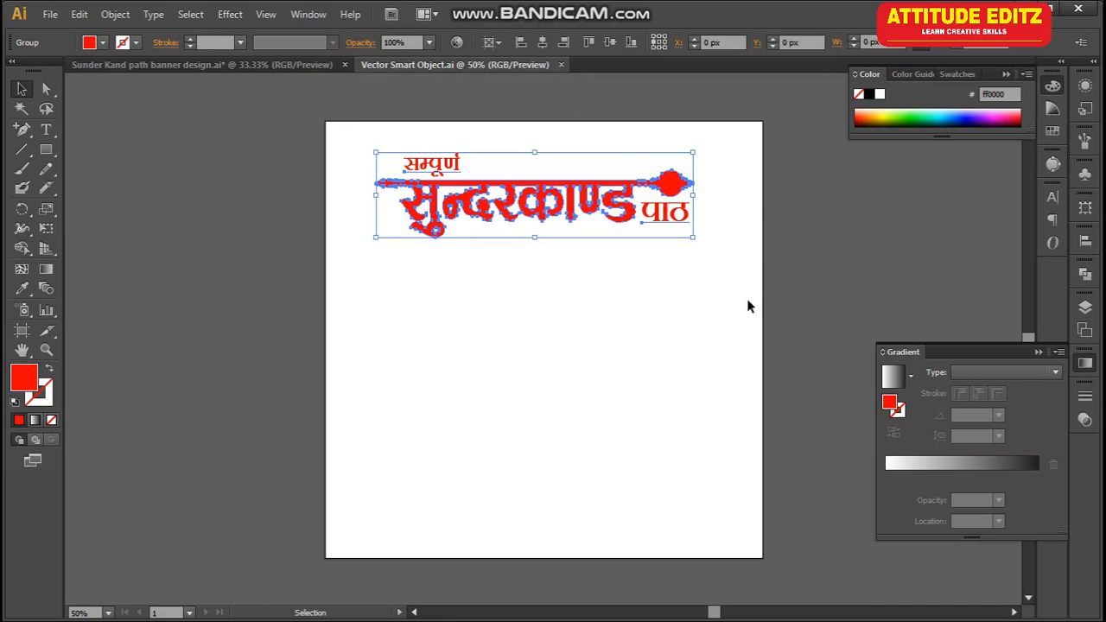
double_click(31, 389)
click(629, 186)
click(1014, 192)
click(765, 343)
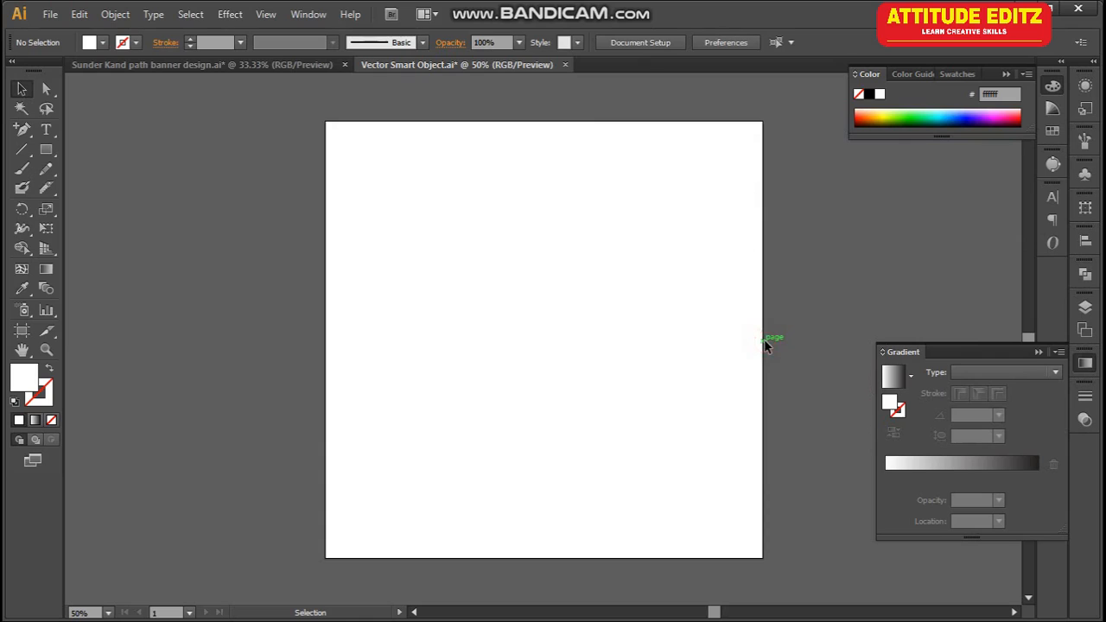
- Save and close the Vector Smart Object.ai document, then switch back to the banner in Photoshop
key(ctrl+s)
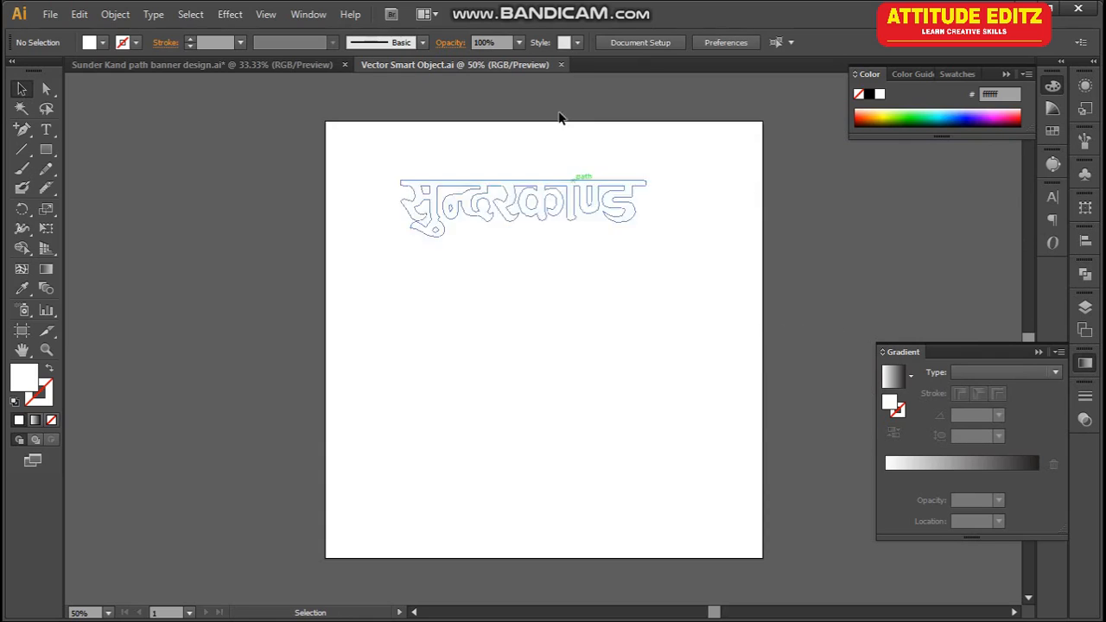
click(560, 65)
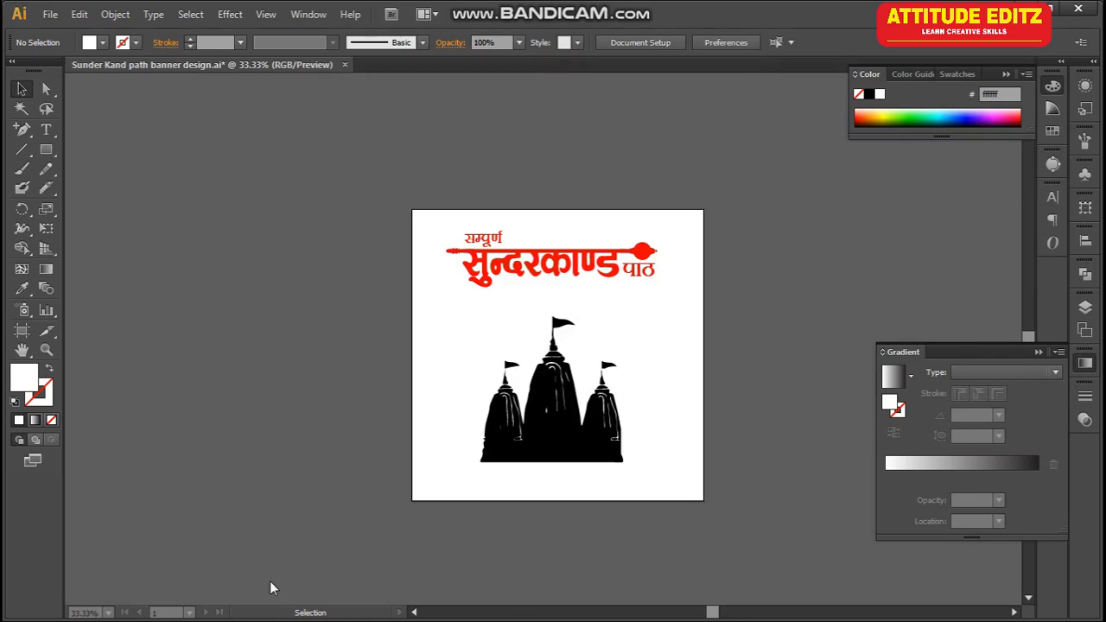
key(super+d)
click(196, 608)
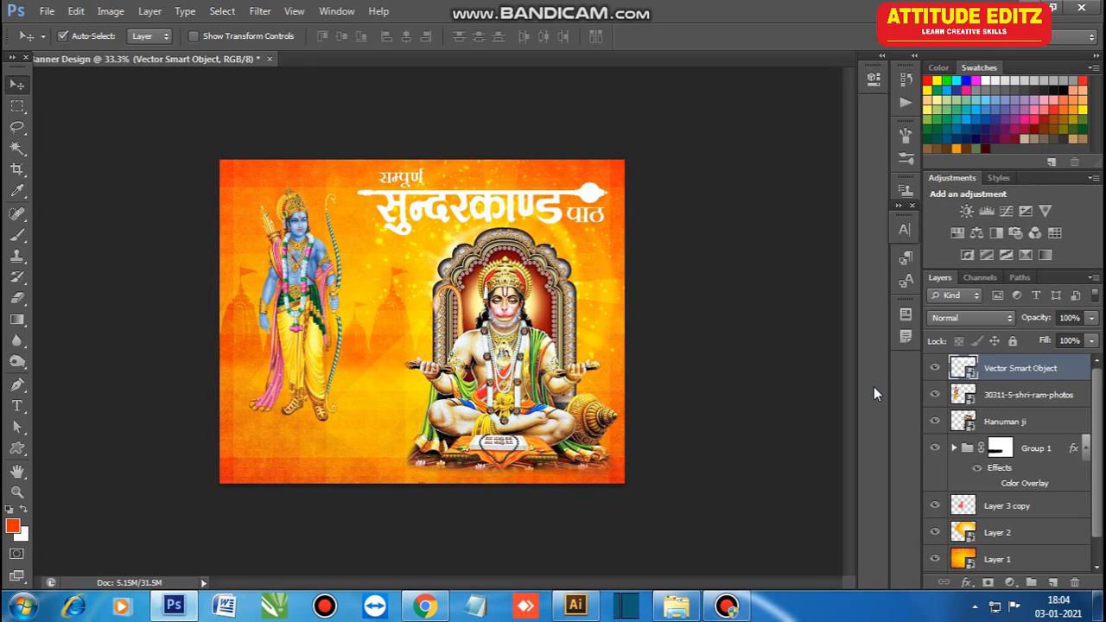
- Duplicate the title layer and turn the lower one into a slightly offset shadow with a black #000000 Color Overlay
key(ctrl+j)
click(1003, 396)
click(1009, 583)
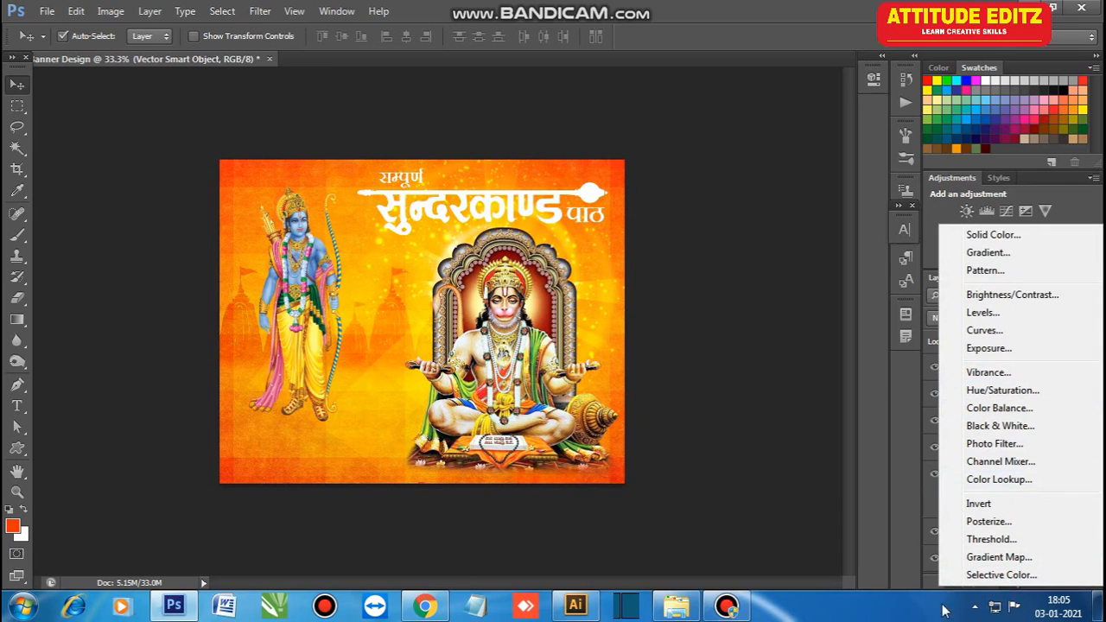
key(Escape)
click(974, 584)
click(999, 504)
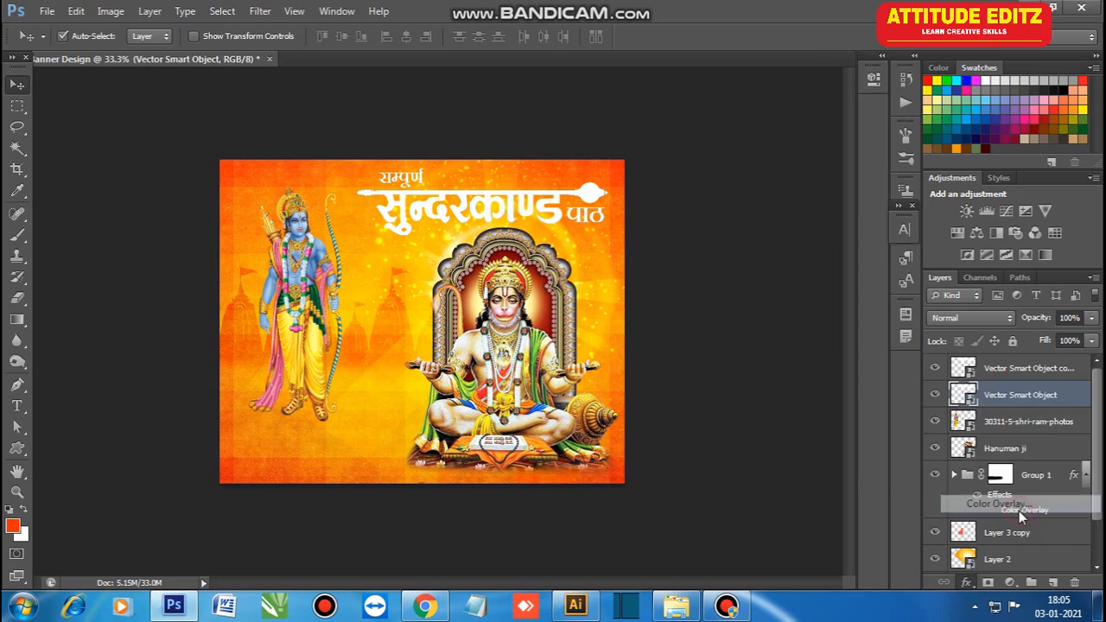
click(899, 148)
click(578, 303)
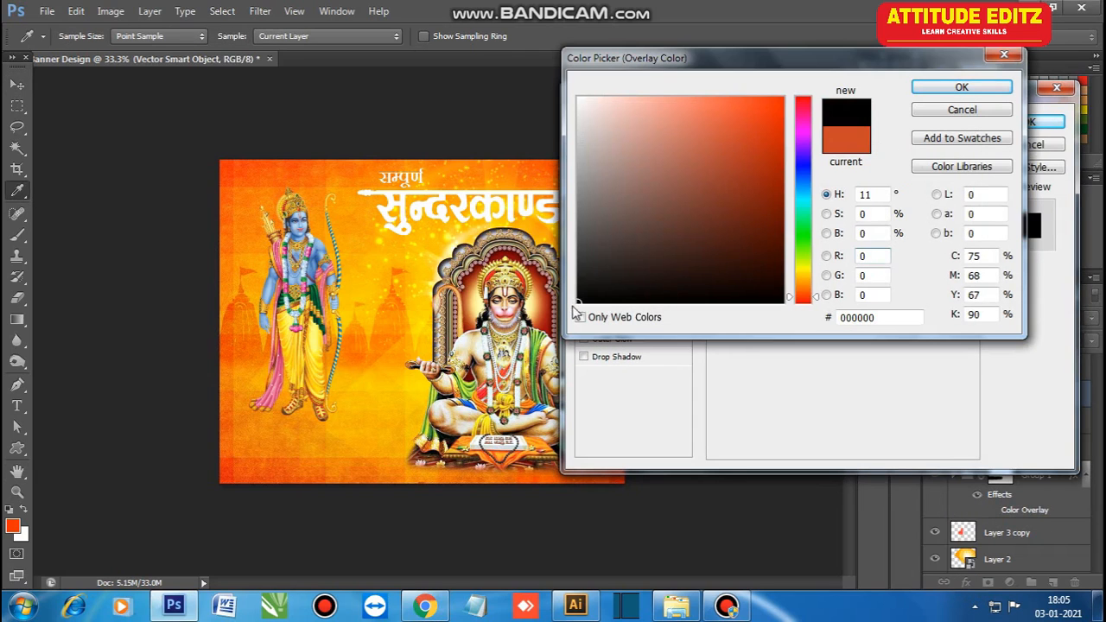
click(962, 87)
click(1029, 123)
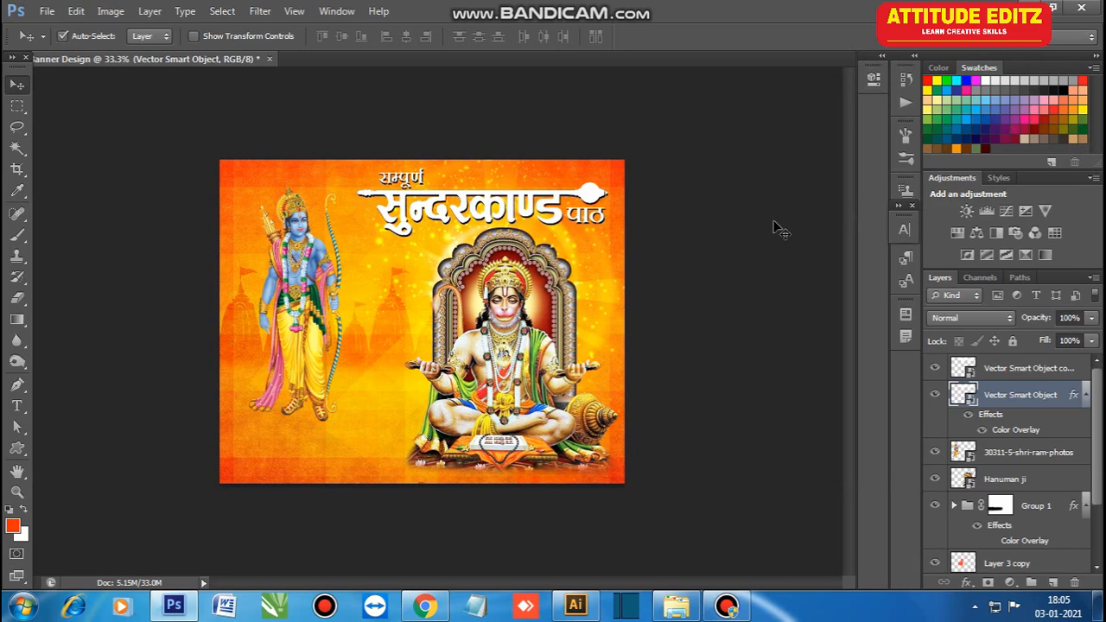
- Link the white title layer with its black shadow layer
key(ctrl+plus)
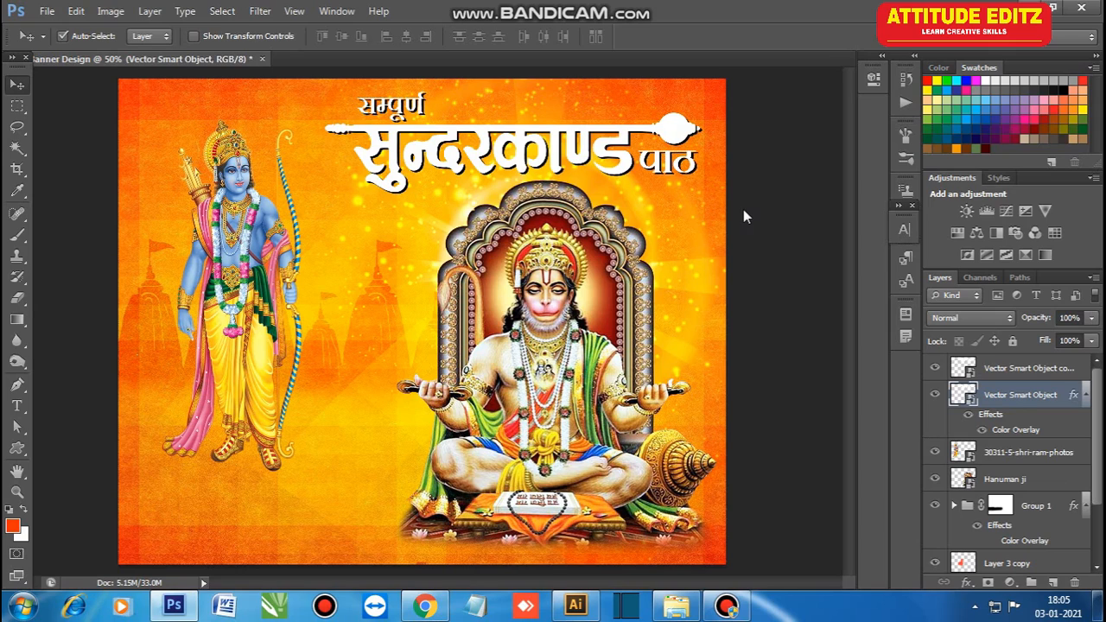
click(1062, 371)
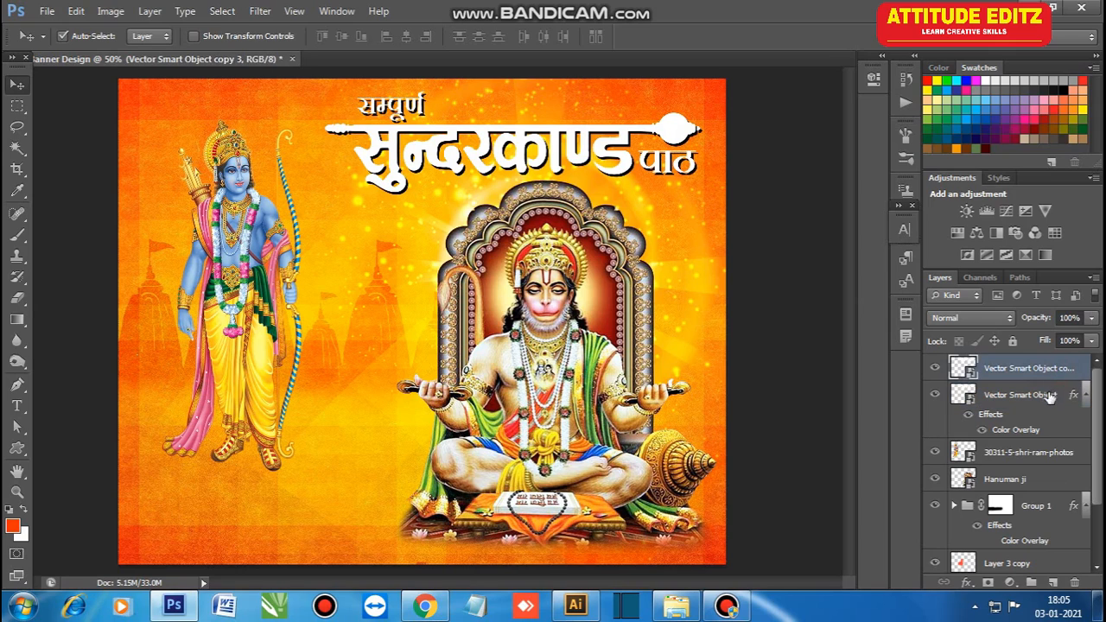
shift+click(1052, 395)
click(944, 583)
key(ctrl+minus)
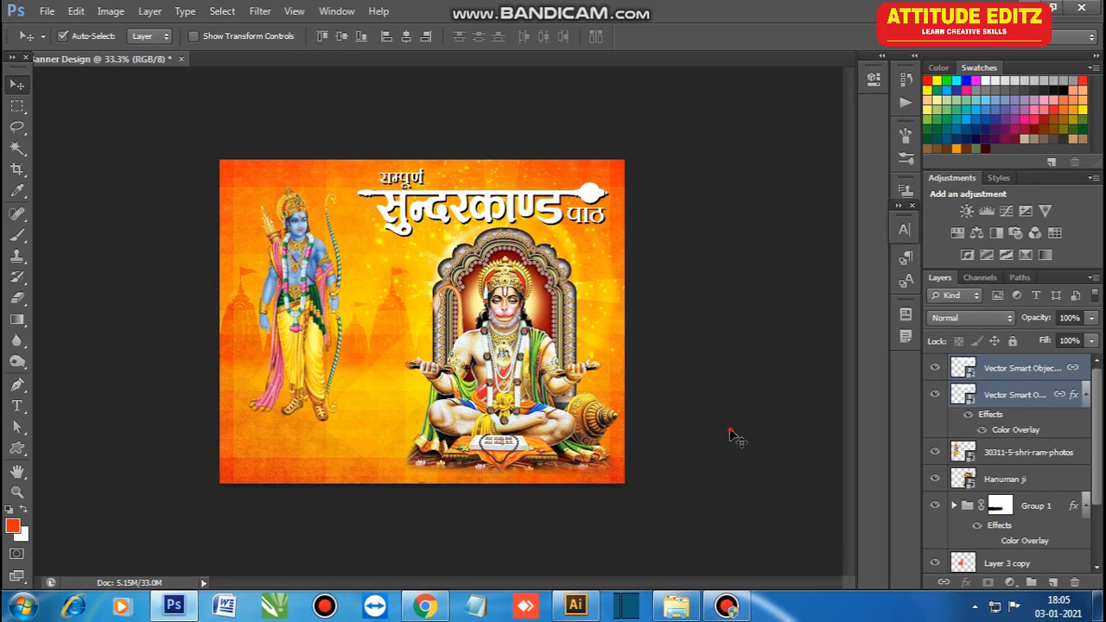
- In Chrome, open the orange-pink mandala search result in its own tab, copy the image, and return to Photoshop
click(424, 606)
click(662, 17)
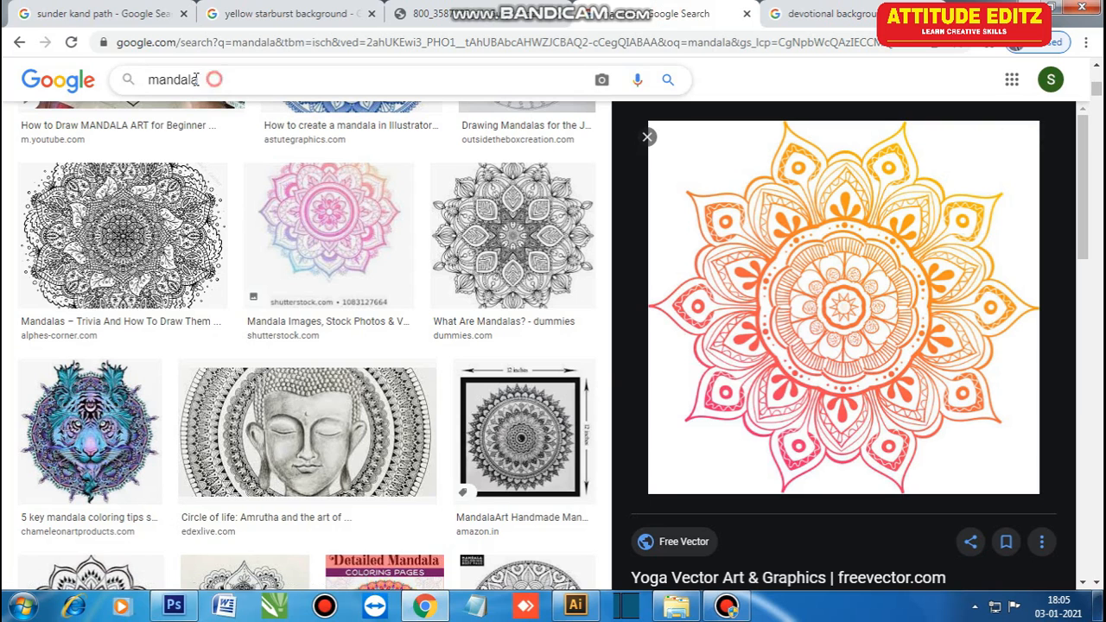
double_click(215, 79)
right_click(810, 286)
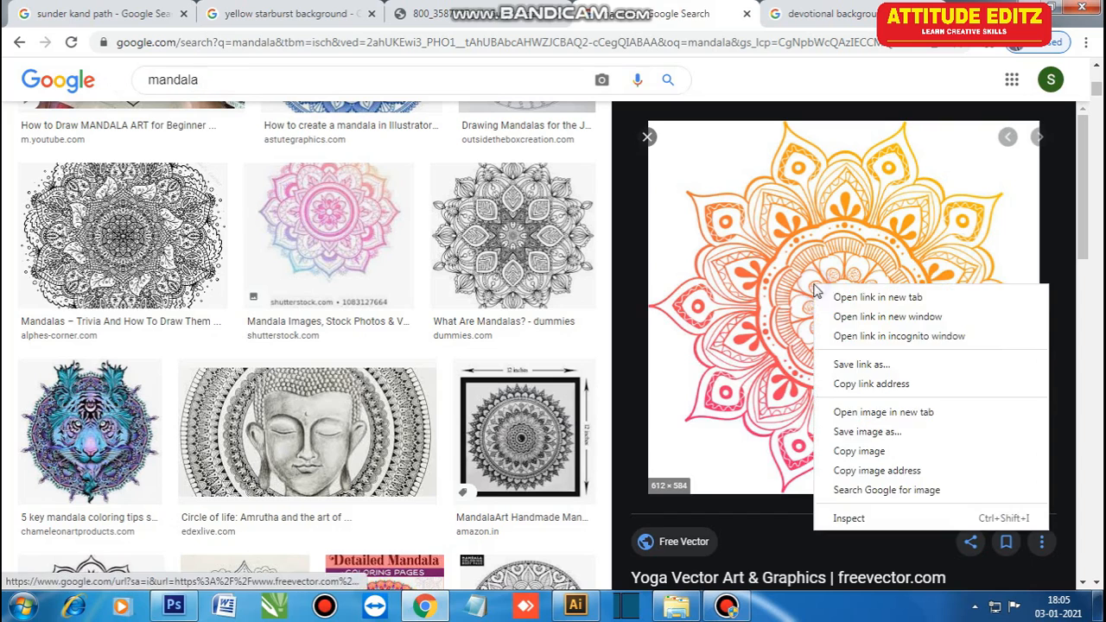
click(891, 411)
click(697, 14)
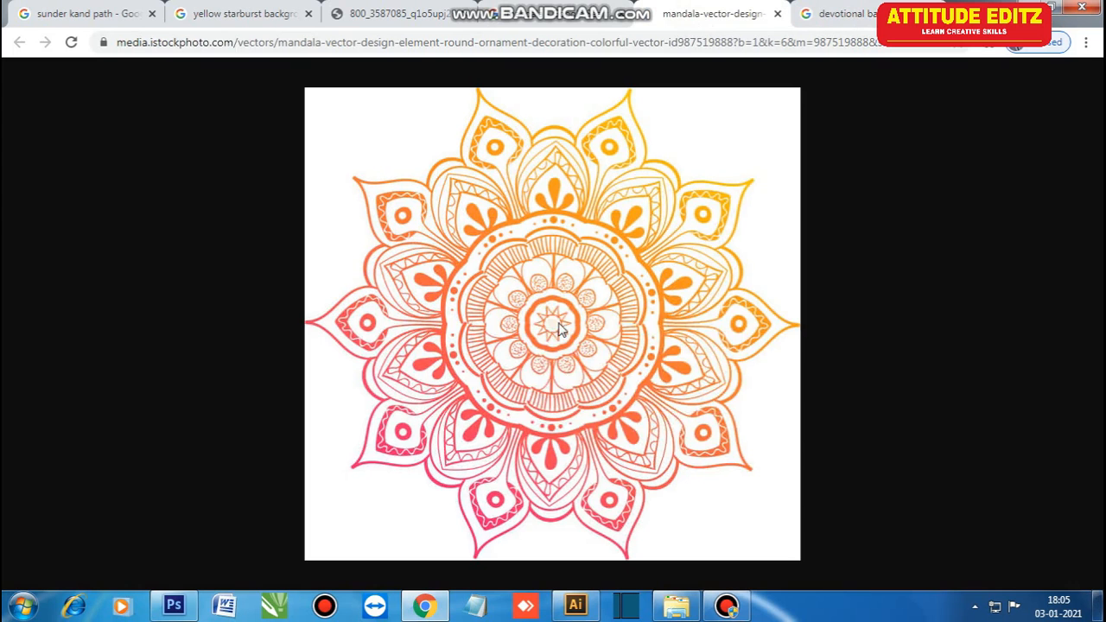
right_click(526, 301)
click(563, 360)
click(197, 608)
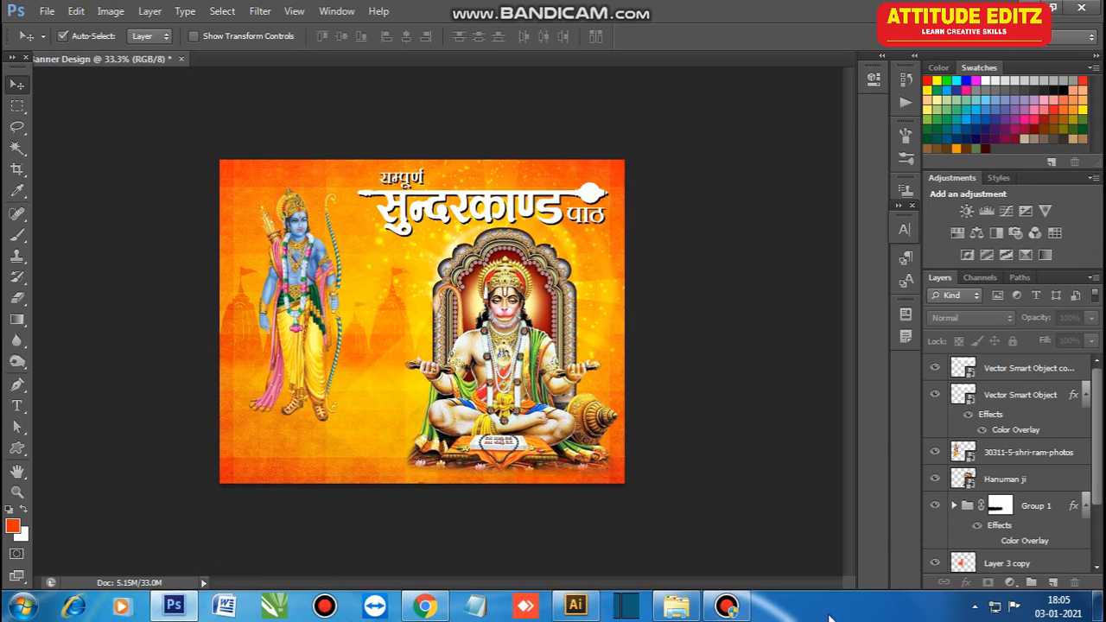
- Paste the mandala, place its layer beneath the Shri Ram layer, and convert it to a Smart Object
click(302, 269)
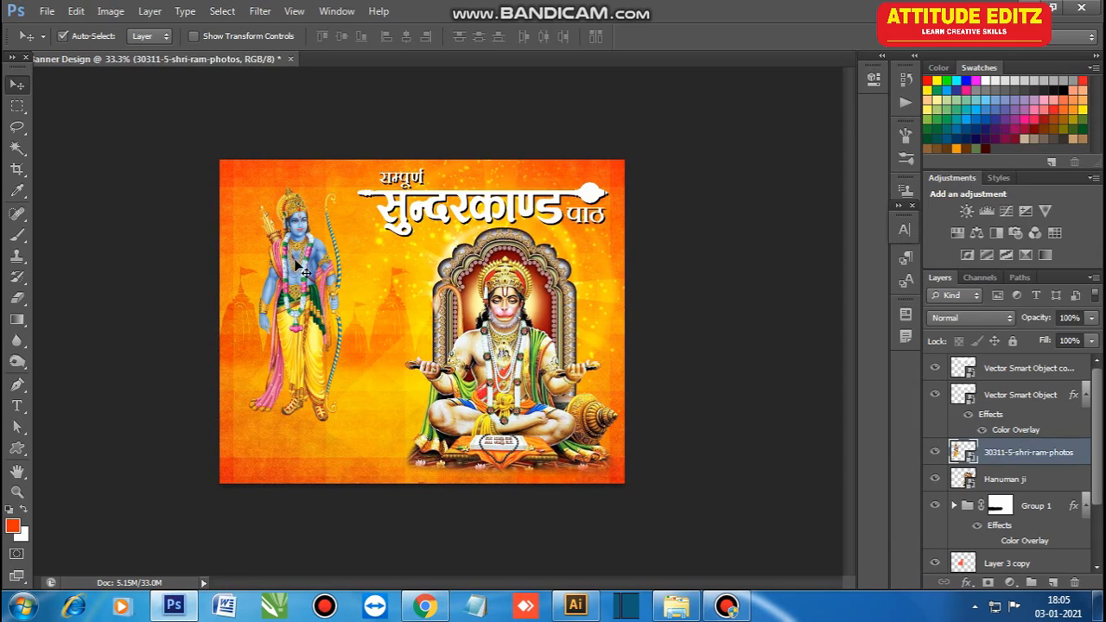
key(ctrl+v)
drag(994, 453, 981, 480)
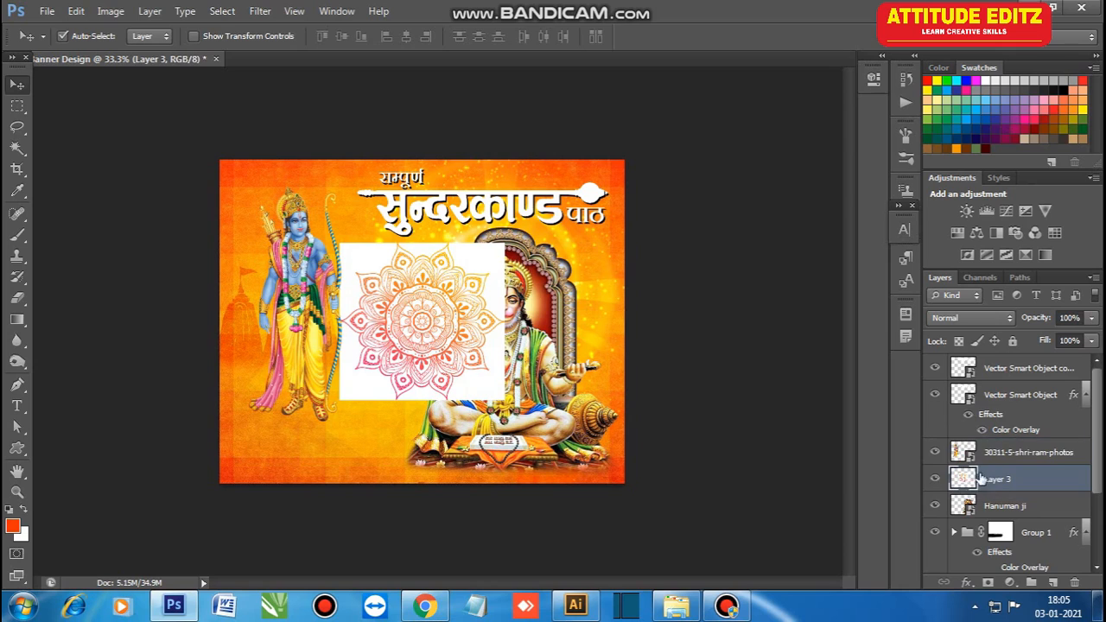
right_click(1014, 477)
click(914, 116)
- Scale the mandala to about 63.2% and position it behind Shri Ram's head at about X 281.5, Y 192.5 px
key(ctrl+t)
drag(504, 400, 479, 376)
drag(460, 329, 336, 222)
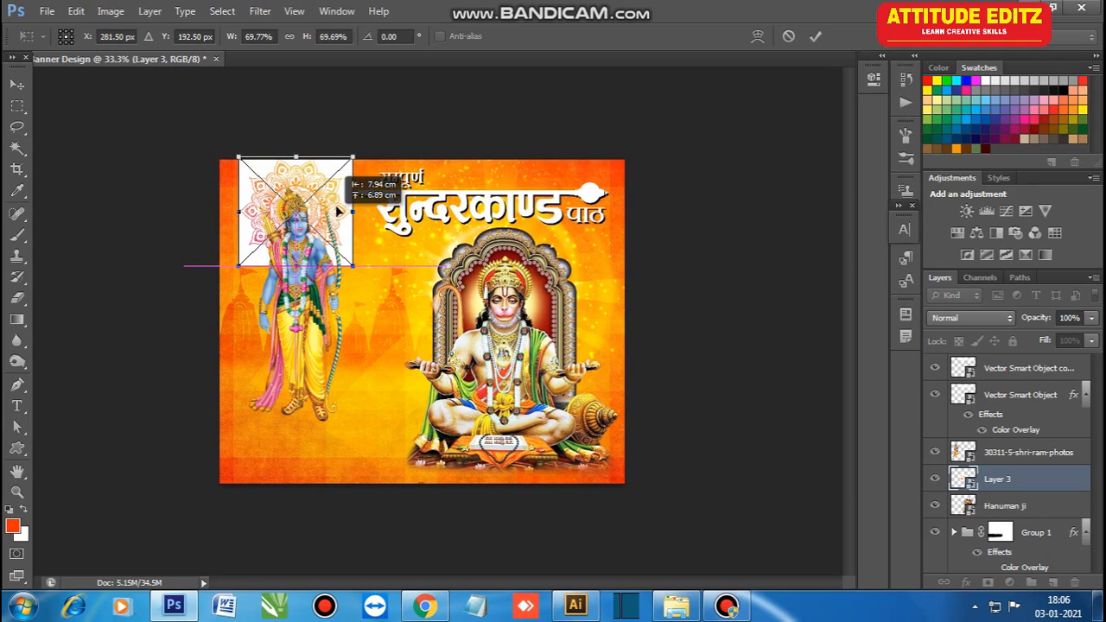
drag(351, 160, 352, 153)
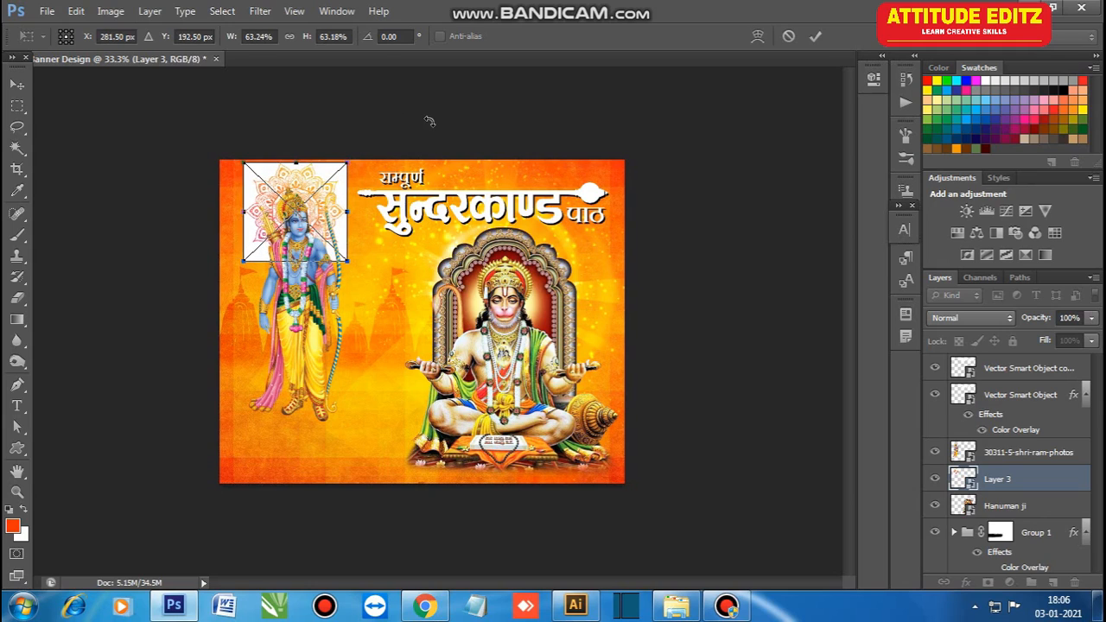
key(Return)
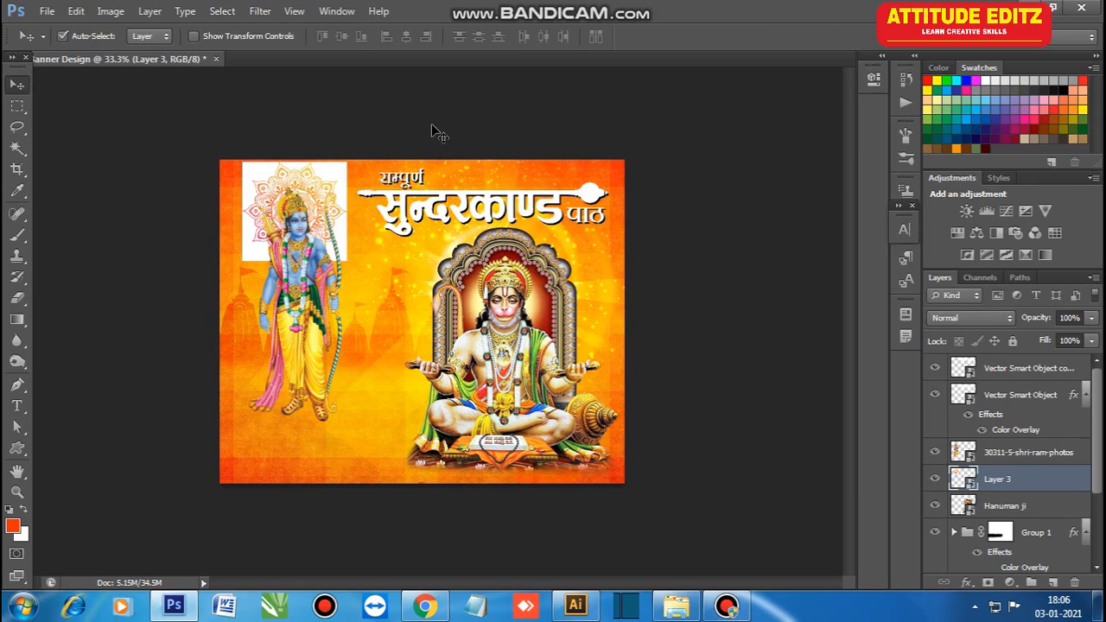
- Set the mandala layer's blend mode to Divide
click(958, 319)
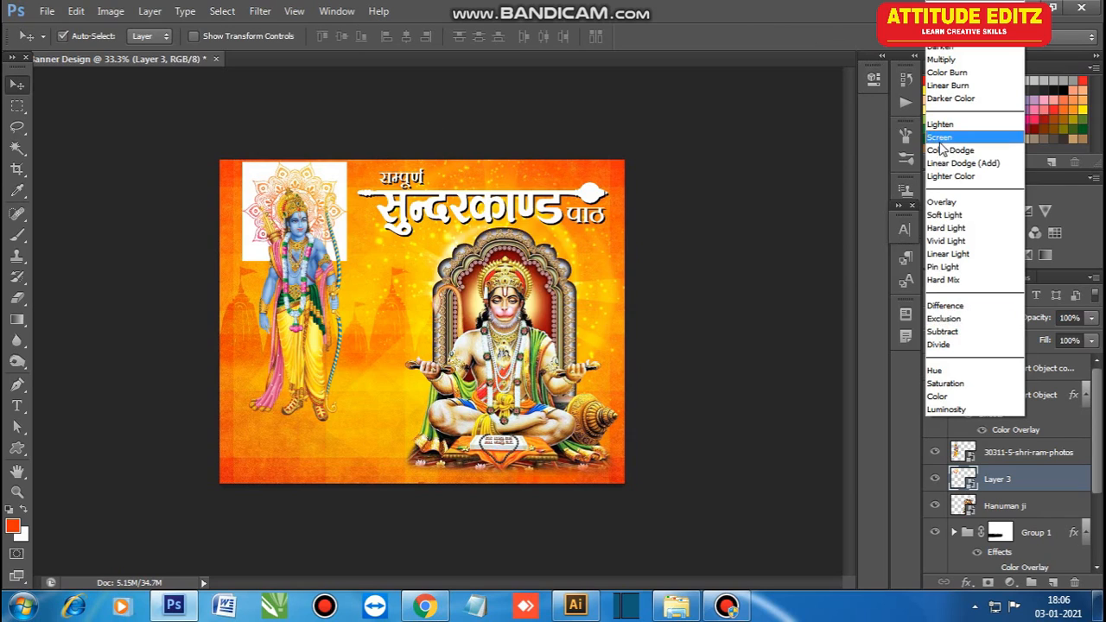
click(951, 175)
scroll(978, 317, down, 1)
scroll(979, 317, down, 4)
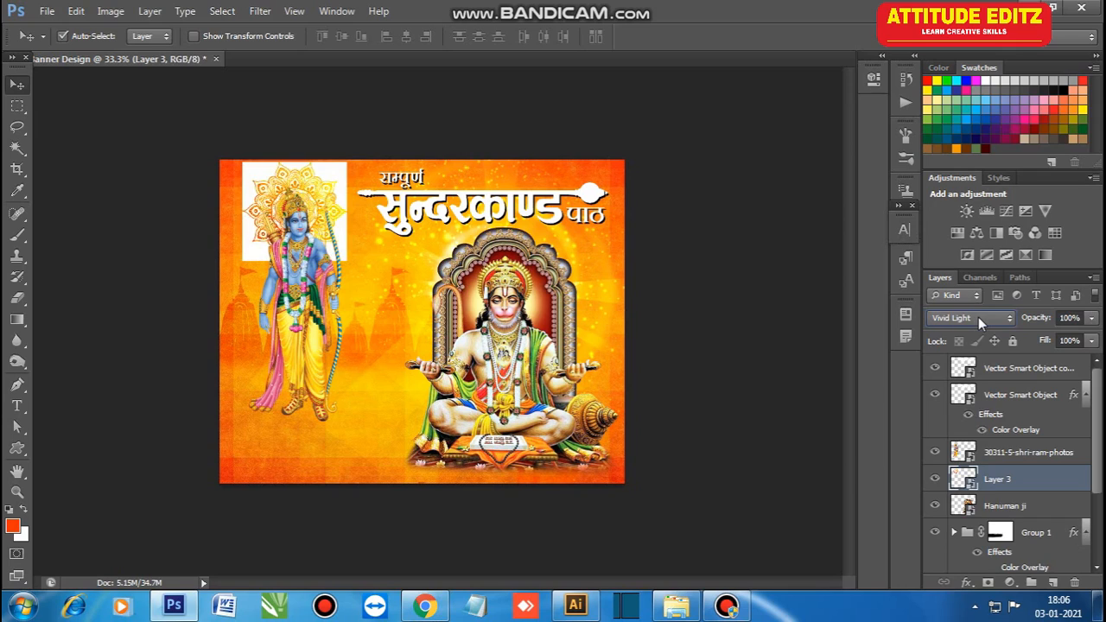
scroll(978, 317, down, 6)
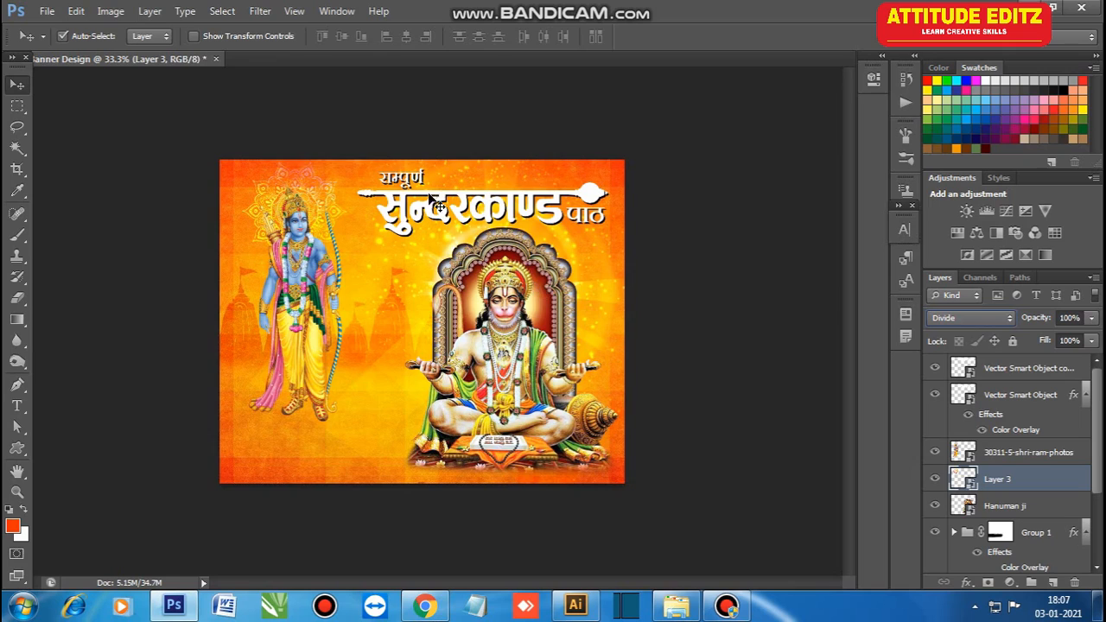
- Scale the mandala to about 62.5% and position it behind Shri Ram's head at about X 274.5, Y 186.5 px
key(ctrl+plus)
drag(313, 184, 330, 234)
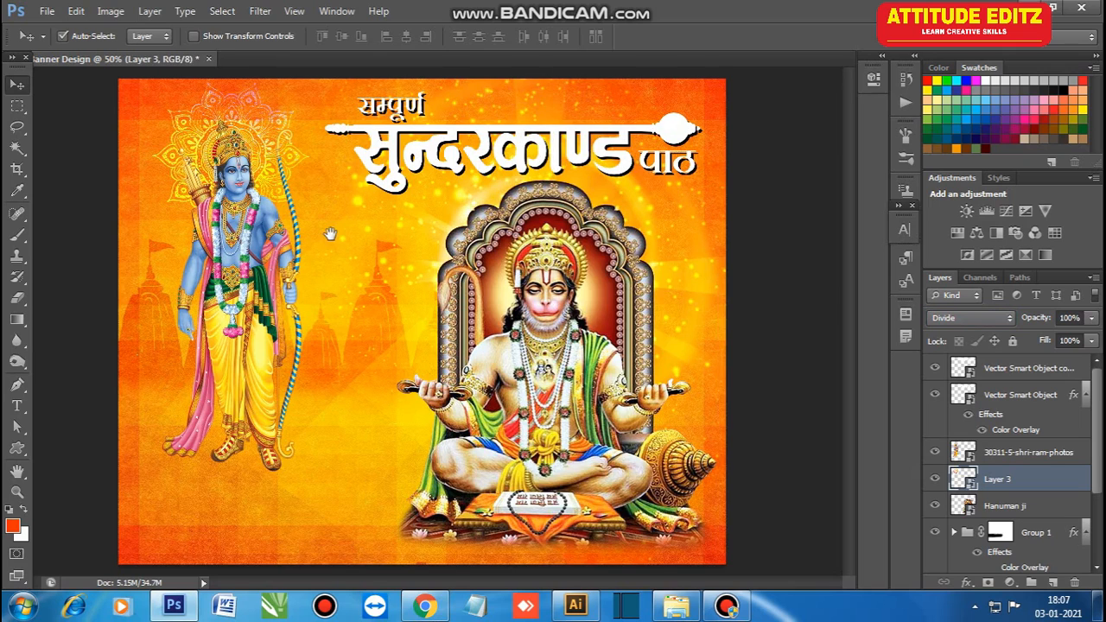
key(ctrl+t)
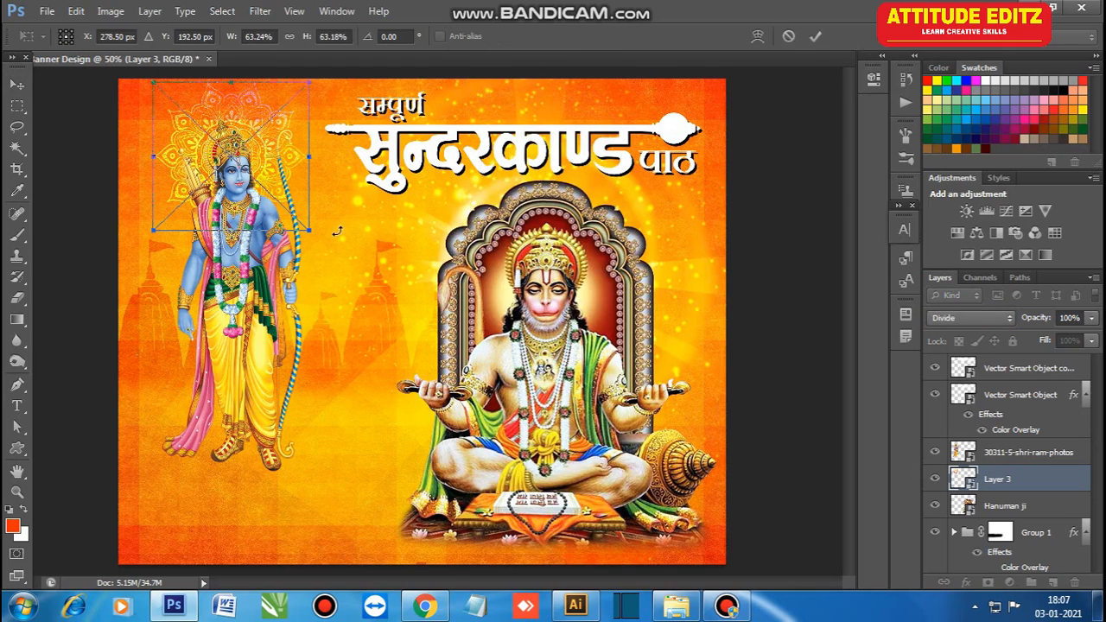
mouse_move(308, 233)
mouse_down()
mouse_move(295, 223)
mouse_move(308, 229)
mouse_up()
drag(292, 172, 288, 166)
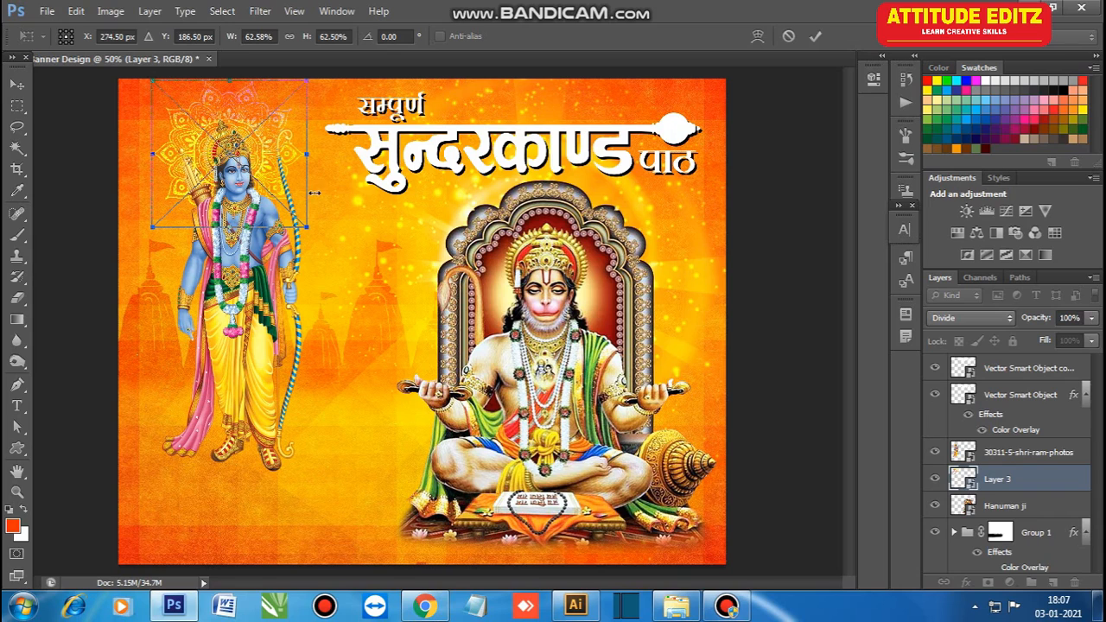
key(Return)
- Add a new layer beneath the mandala layer and set the foreground colour to yellow #ffe403
click(1054, 583)
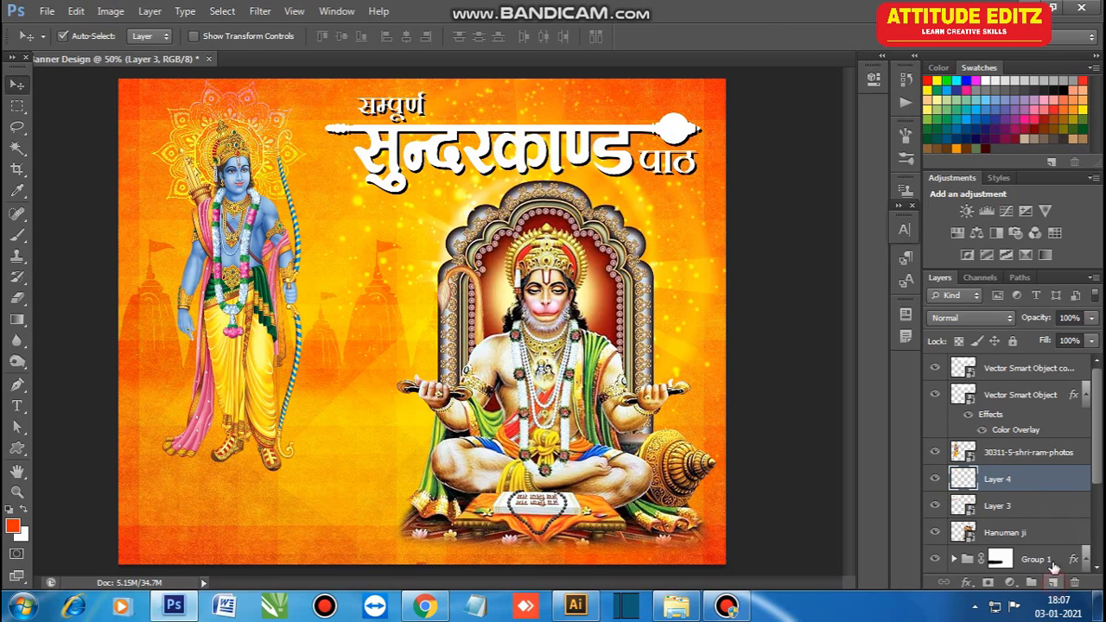
drag(1015, 481, 1017, 514)
key(i)
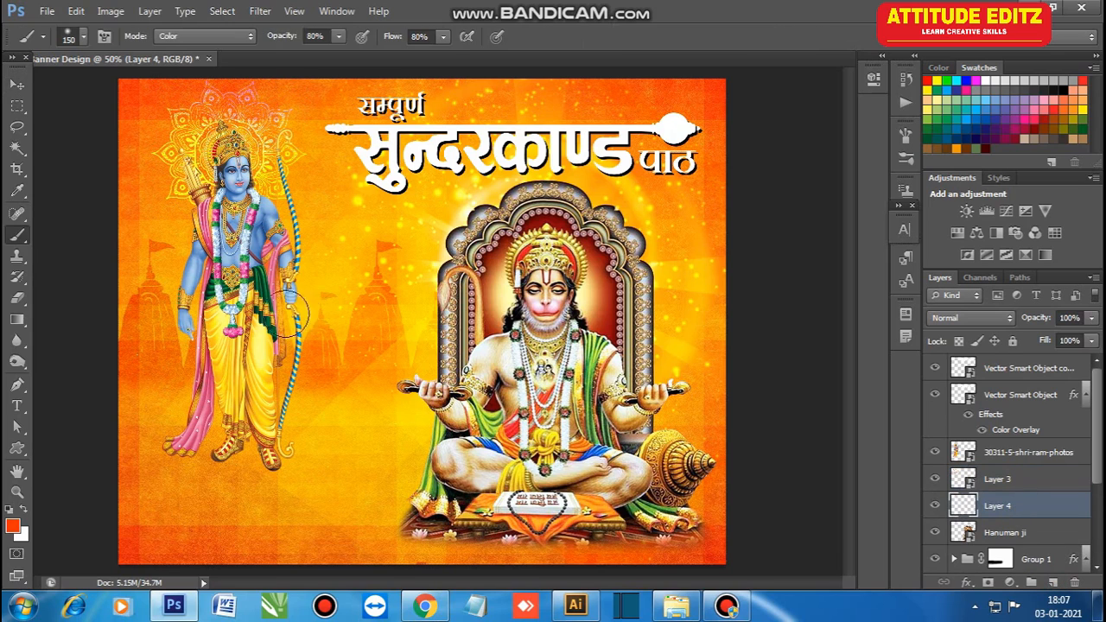
click(12, 526)
click(803, 275)
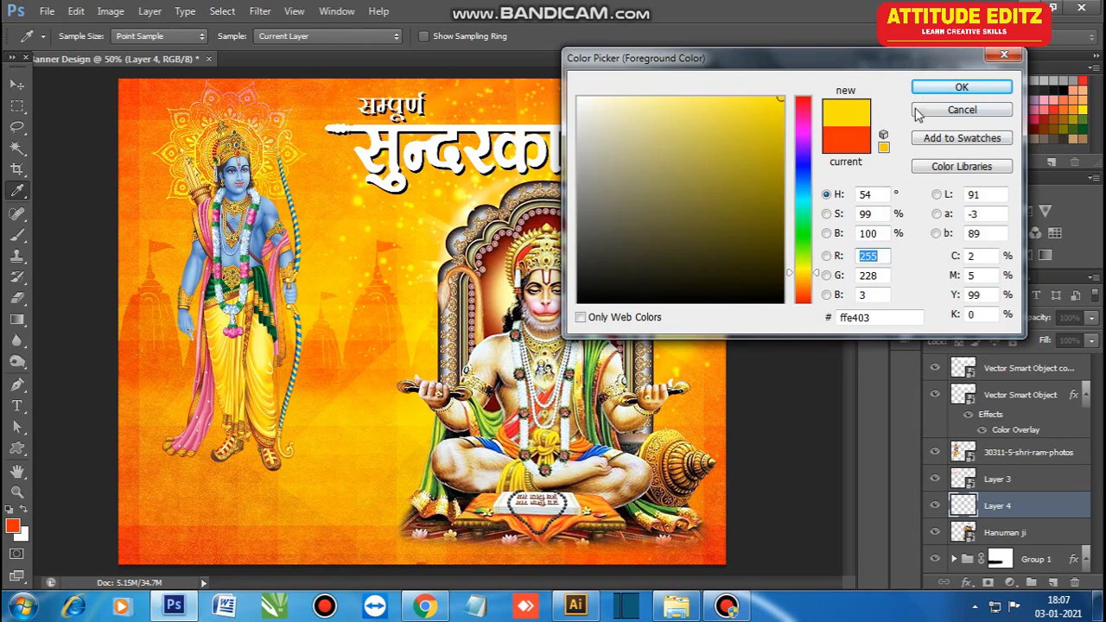
click(962, 88)
- Paint a soft yellow glow behind Shri Ram's head with the Brush tool, enlarging the brush to 500 px
key(b)
key(])
key(])
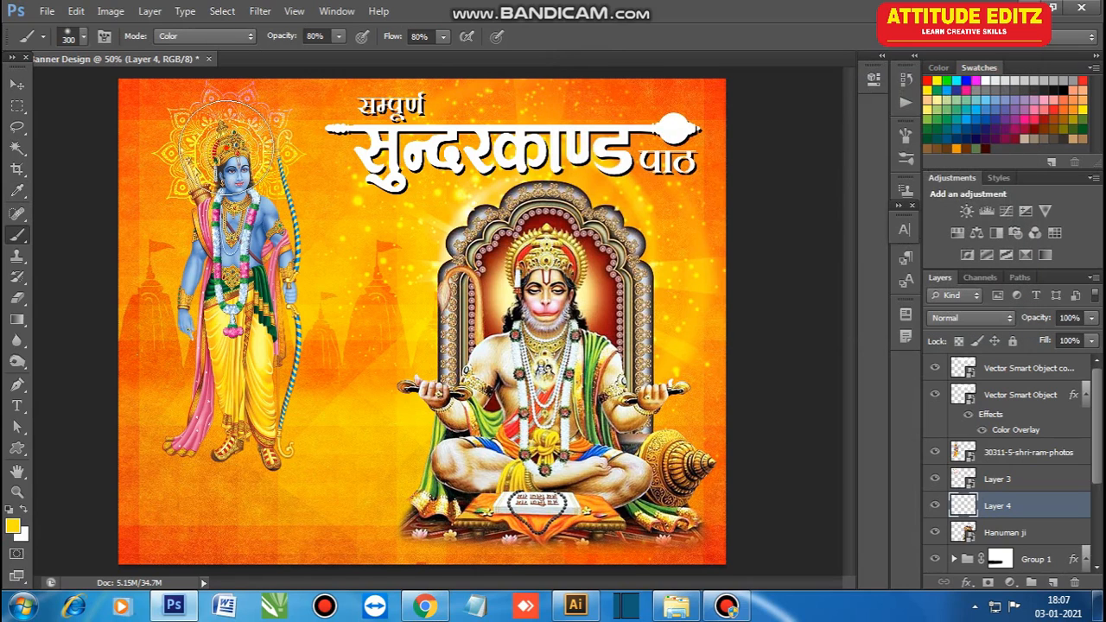
drag(228, 147, 226, 137)
key(])
key(])
click(228, 143)
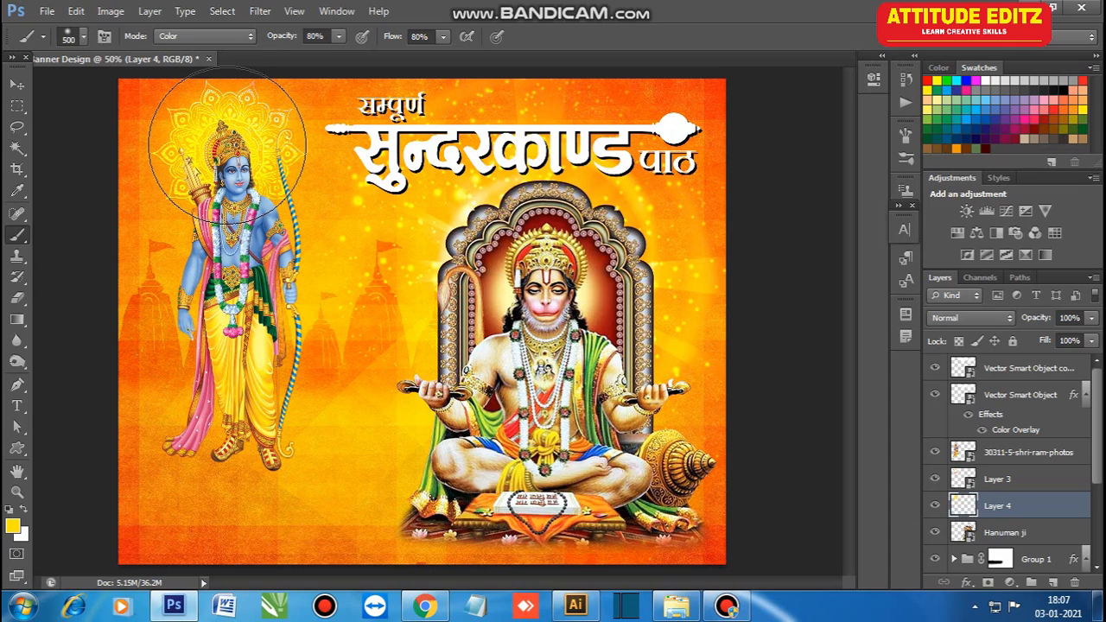
- Scale the yellow glow layer to about 104.6% and align it behind the mandala
click(28, 83)
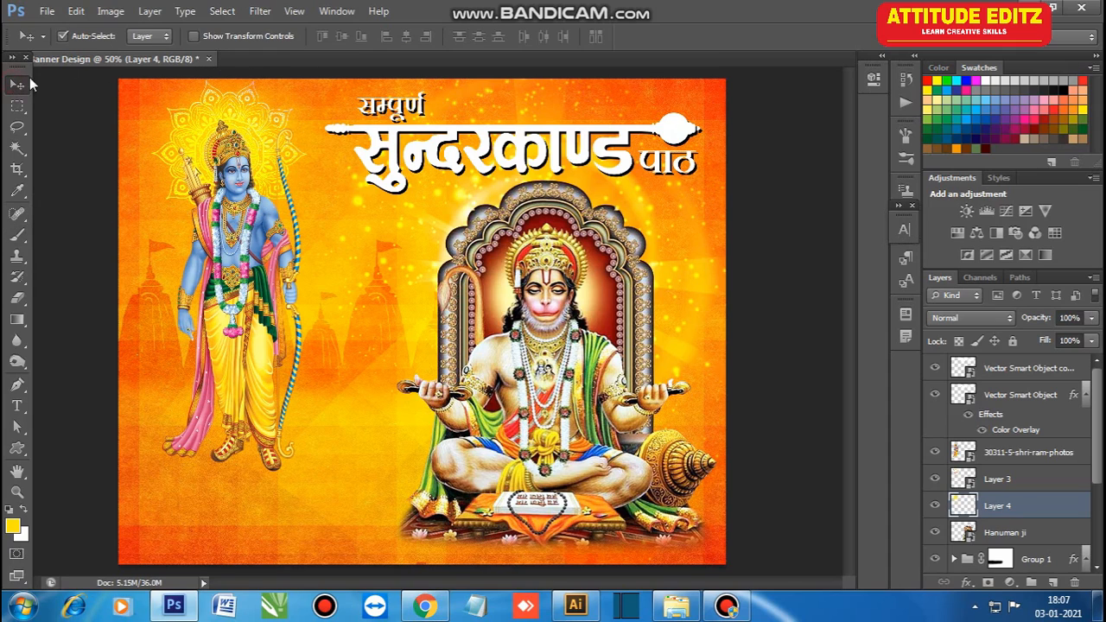
key(ctrl+t)
drag(376, 313, 353, 278)
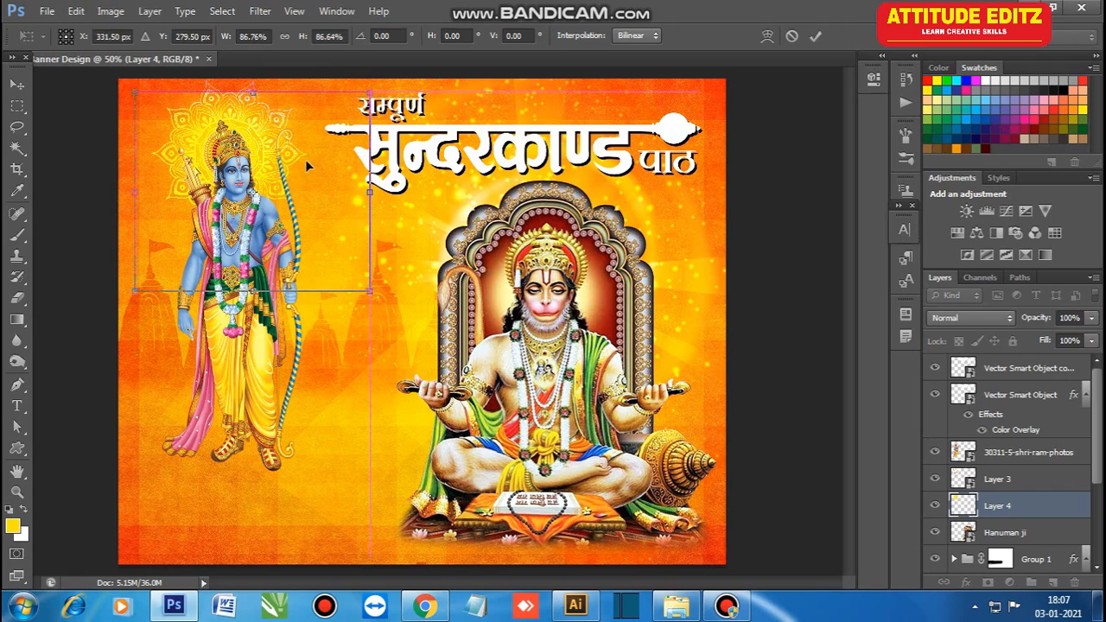
drag(119, 79, 109, 74)
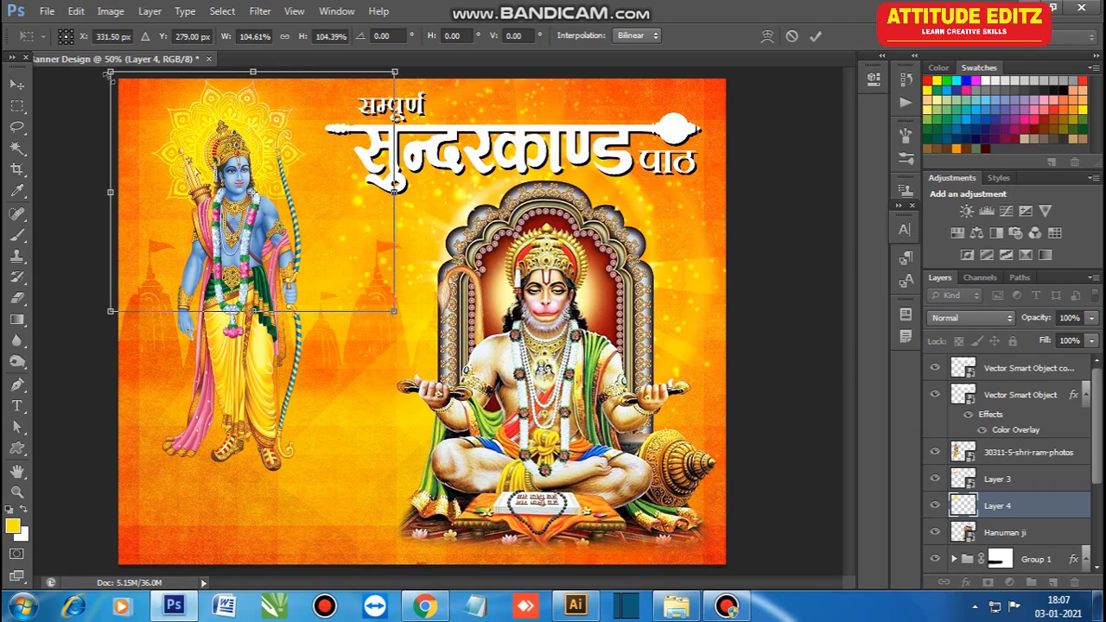
drag(265, 116, 270, 112)
key(Return)
key(ctrl+minus)
key(ctrl+plus)
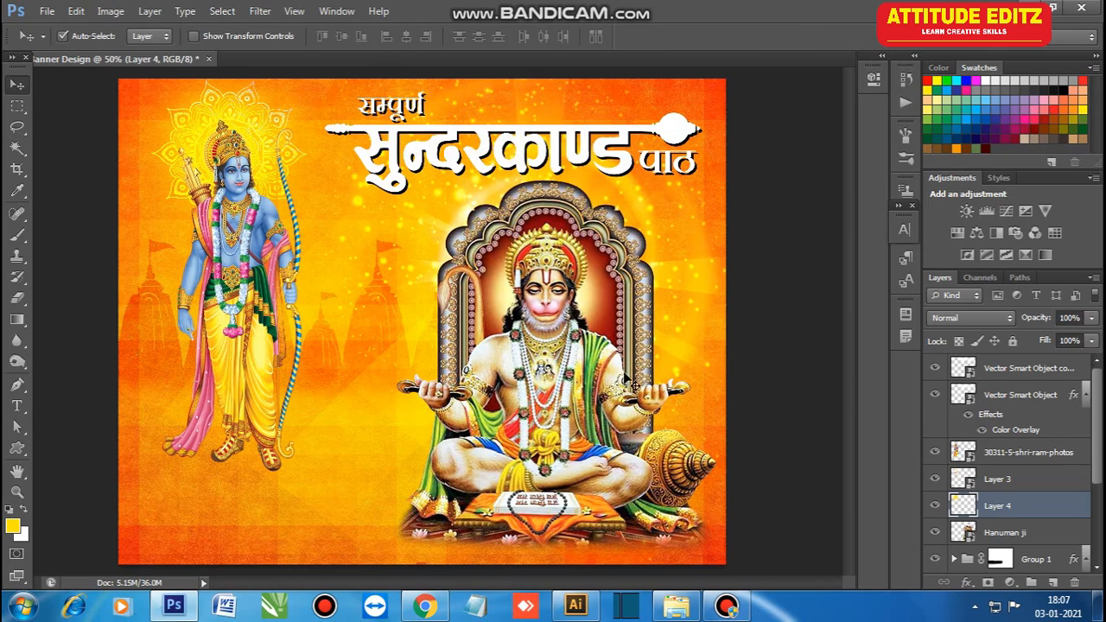
- Collapse and select the temple silhouettes group, Group 1, and shift it slightly to the left
click(784, 397)
click(138, 335)
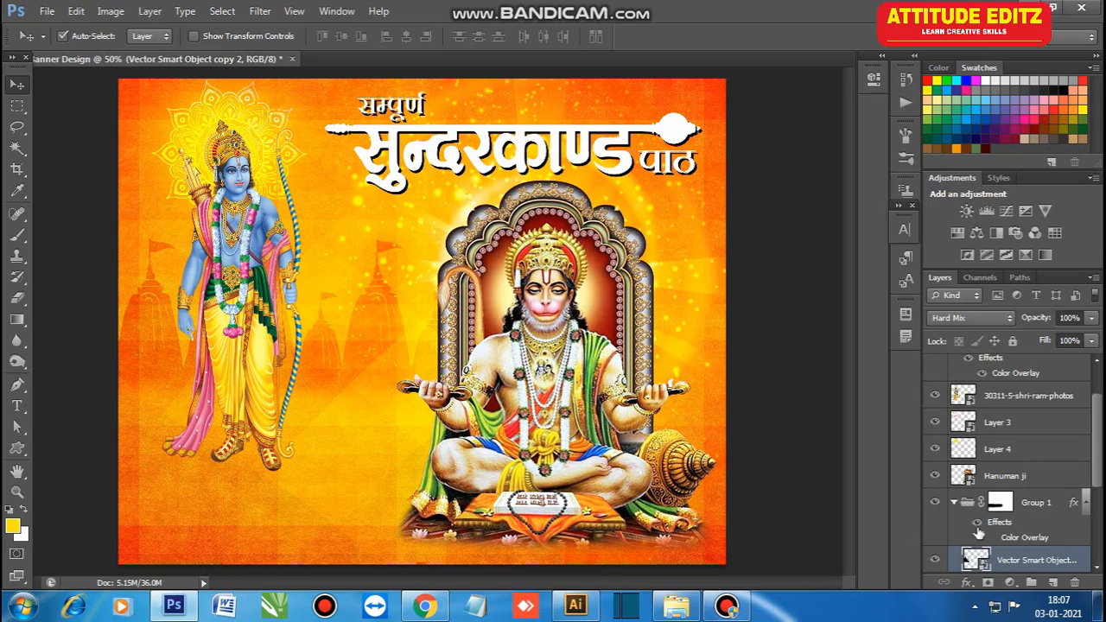
click(955, 504)
key(ctrl+t)
mouse_move(502, 501)
mouse_down()
mouse_move(516, 509)
mouse_move(483, 497)
mouse_up()
key(Return)
key(ctrl+minus)
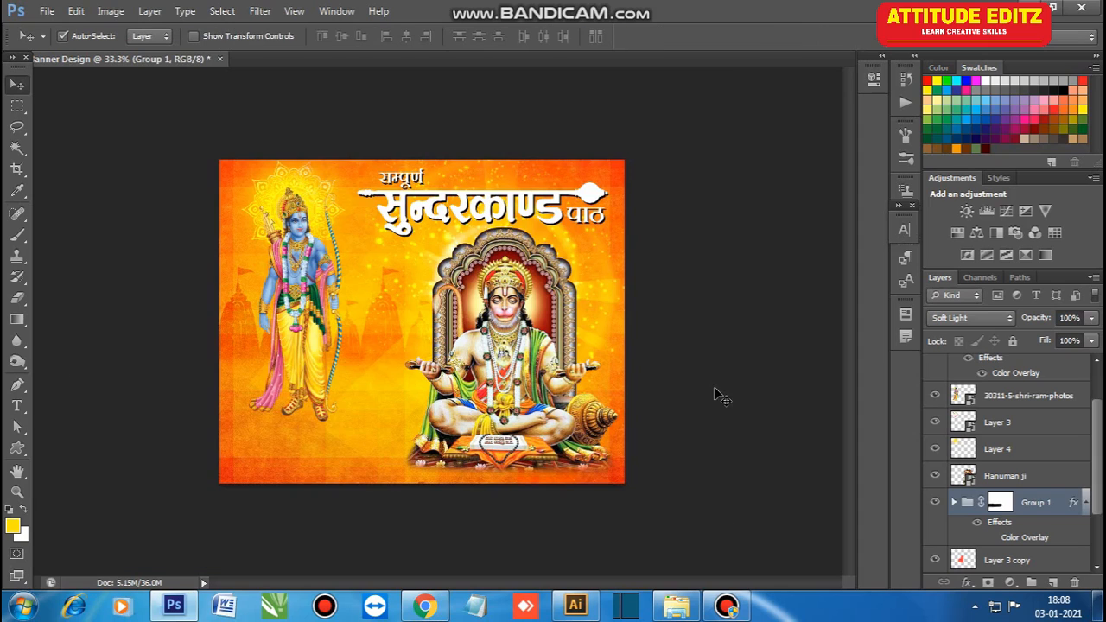
click(727, 407)
- Add a Color Lookup adjustment layer above all layers using the LateSunset.3DL 3DLUT file
drag(1099, 490, 1101, 432)
click(1027, 370)
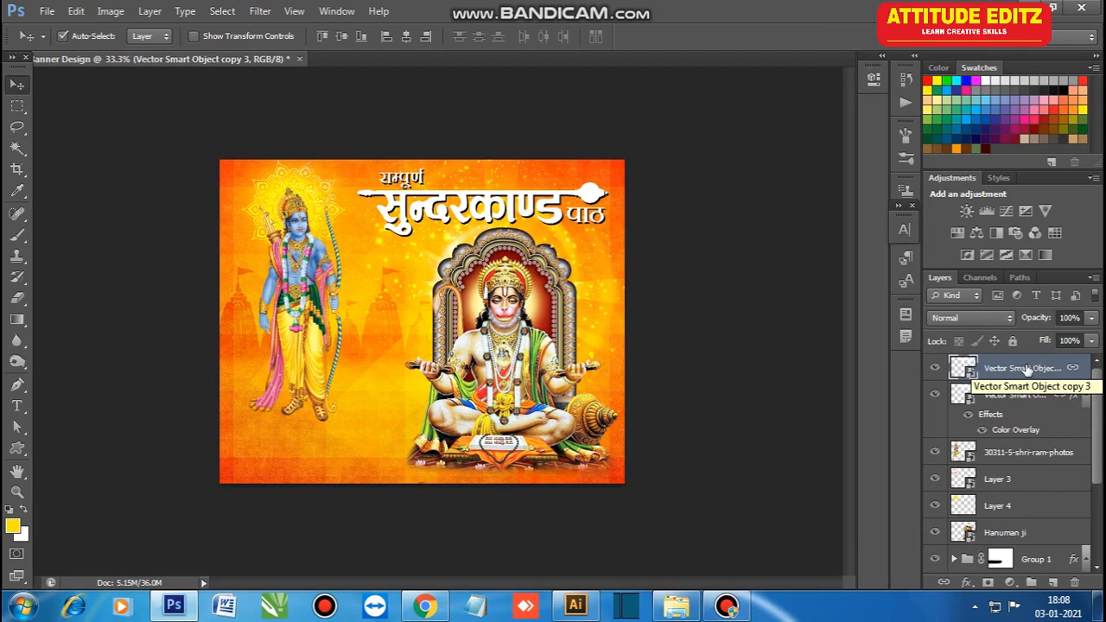
click(968, 582)
click(968, 582)
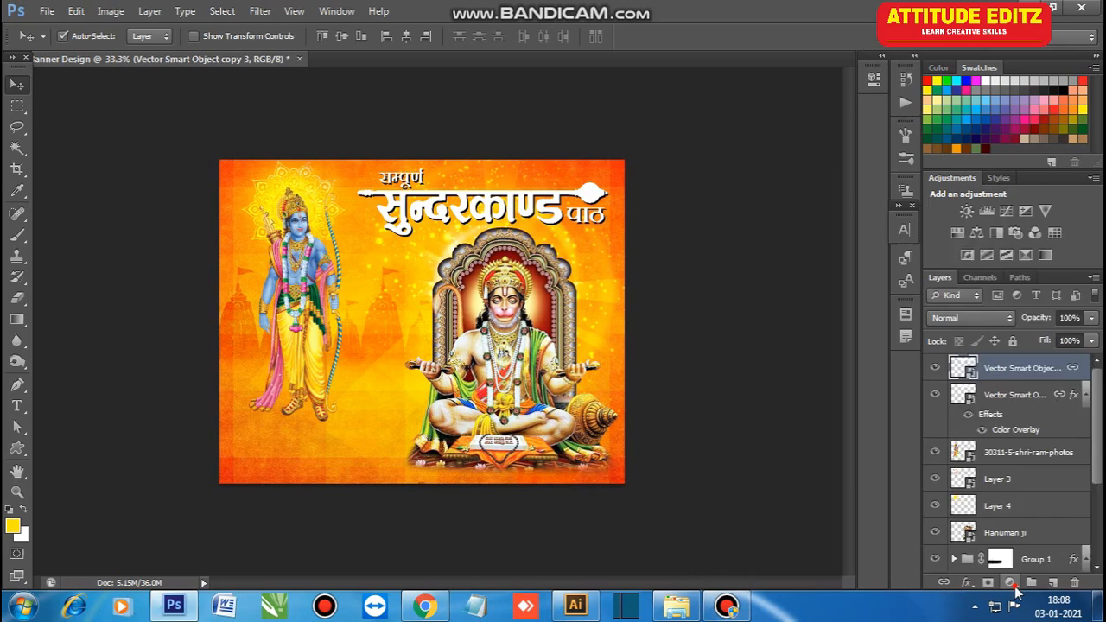
click(1010, 582)
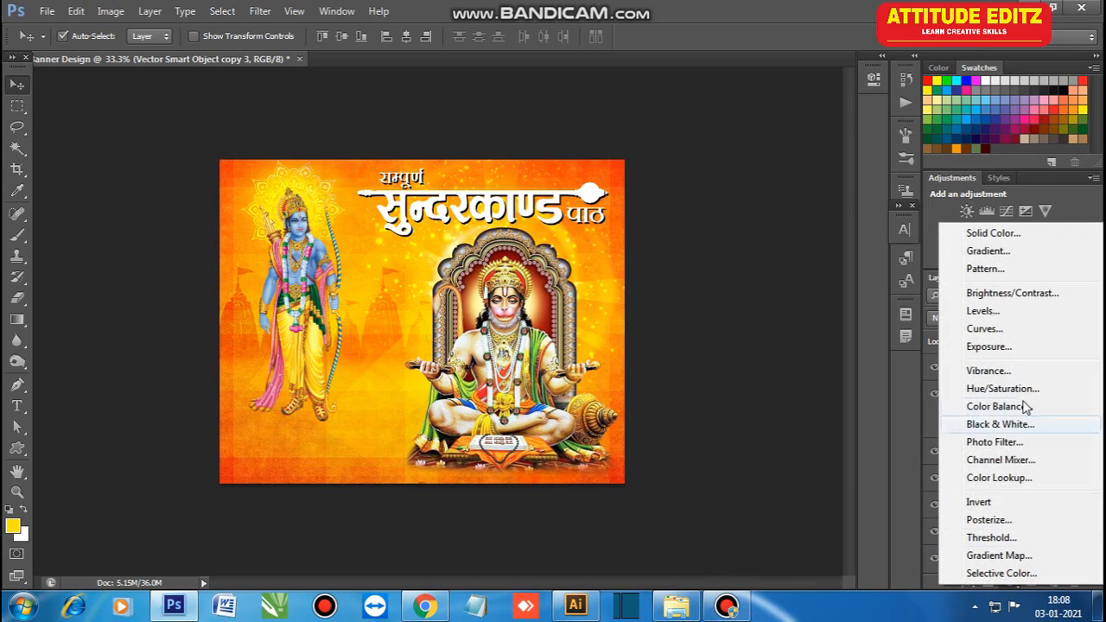
click(1007, 477)
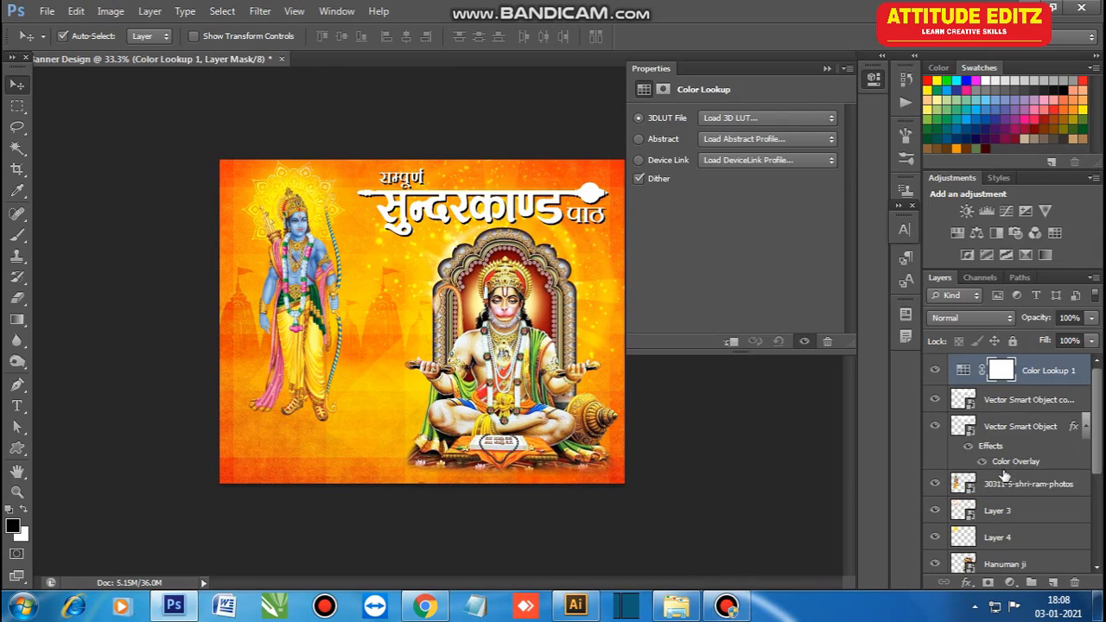
click(816, 116)
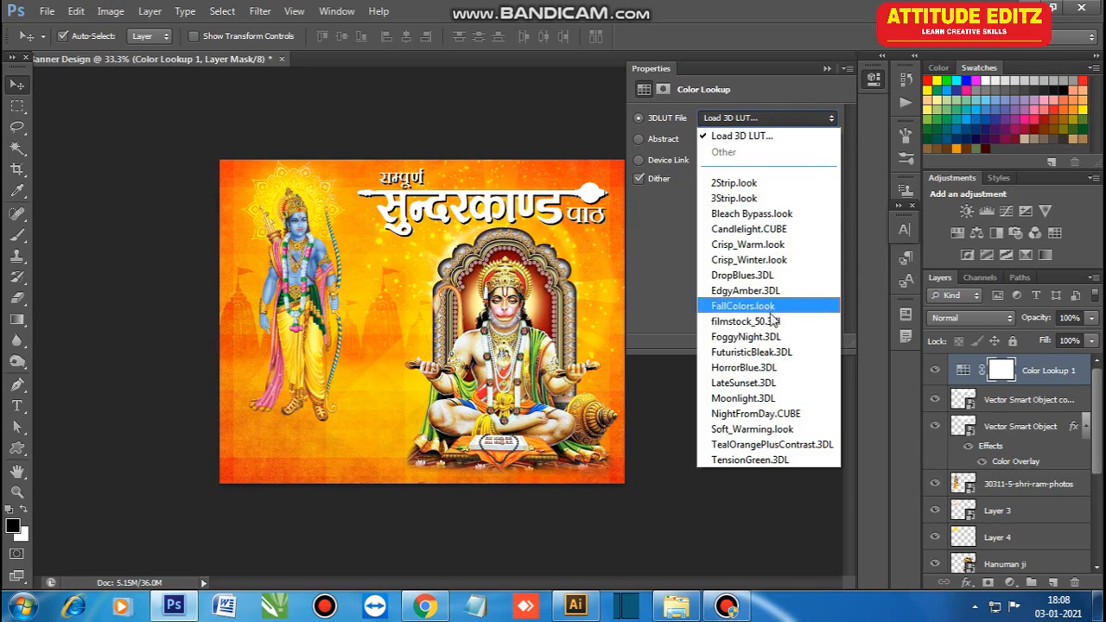
click(765, 383)
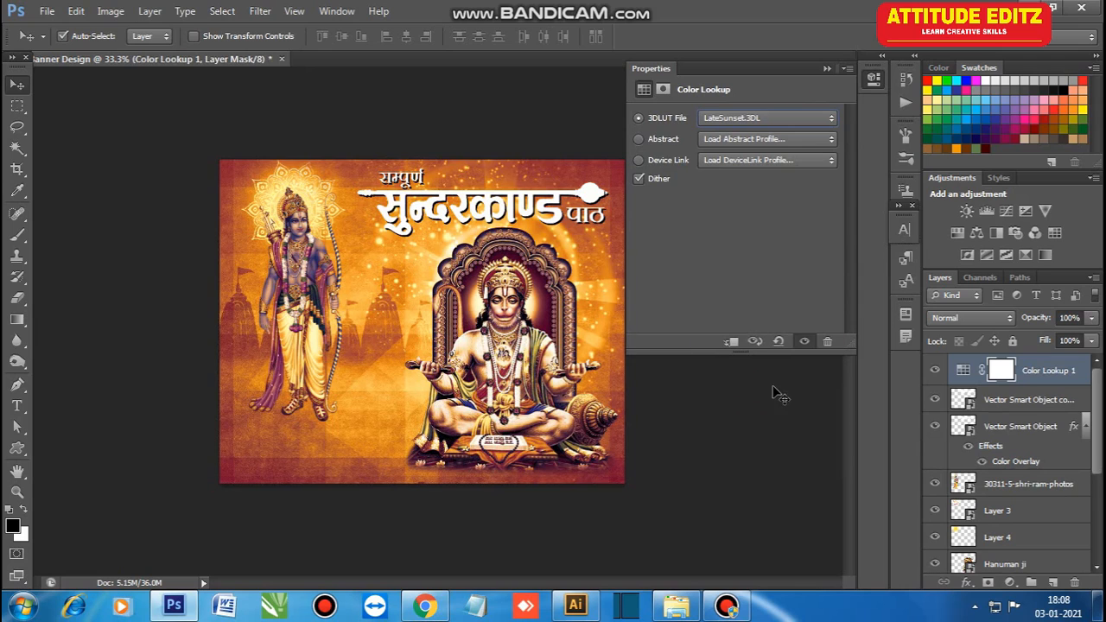
- Lower the Color Lookup layer's opacity to 45% and collapse its properties
click(785, 406)
click(1053, 374)
click(1094, 319)
drag(1092, 341, 1052, 341)
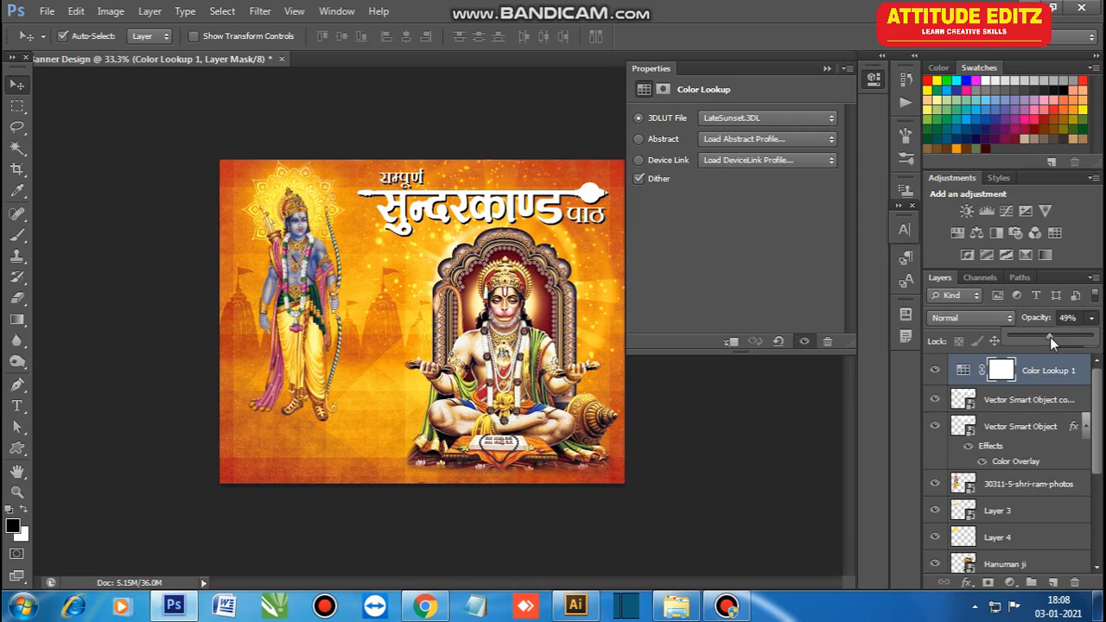
drag(1049, 338, 1047, 339)
click(827, 68)
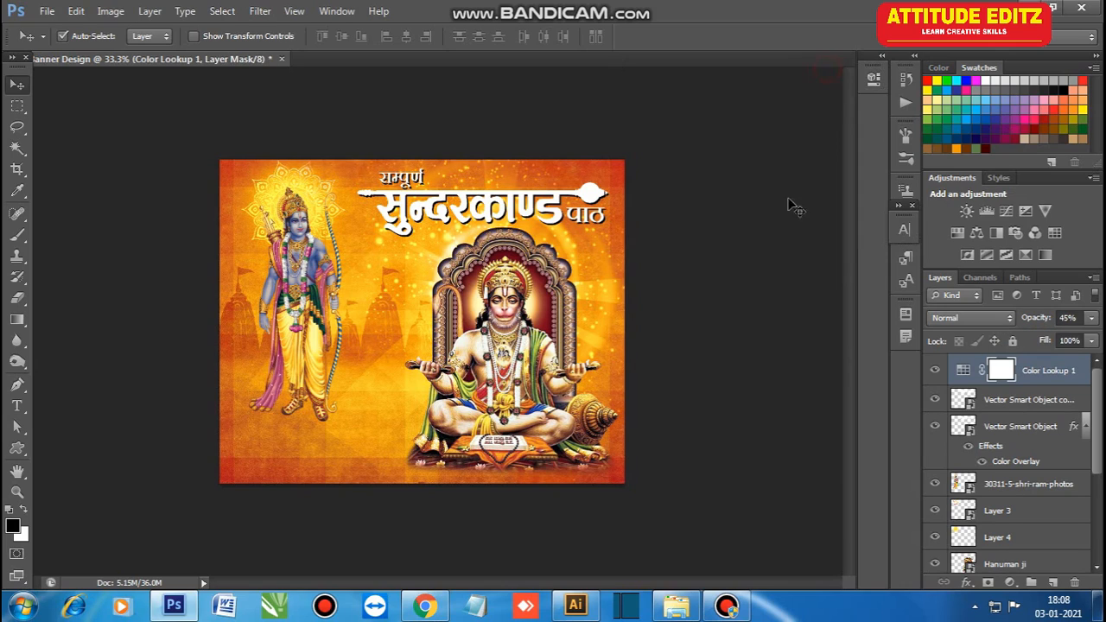
click(741, 329)
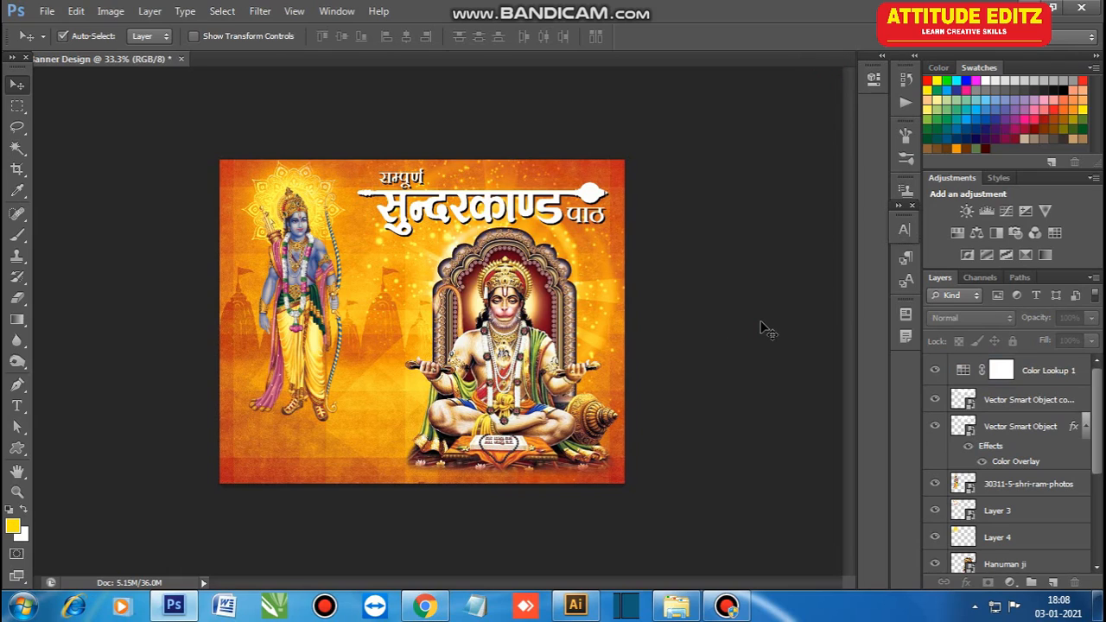
- Shrink the mandala behind Shri Ram's head to about 59.5%
click(312, 174)
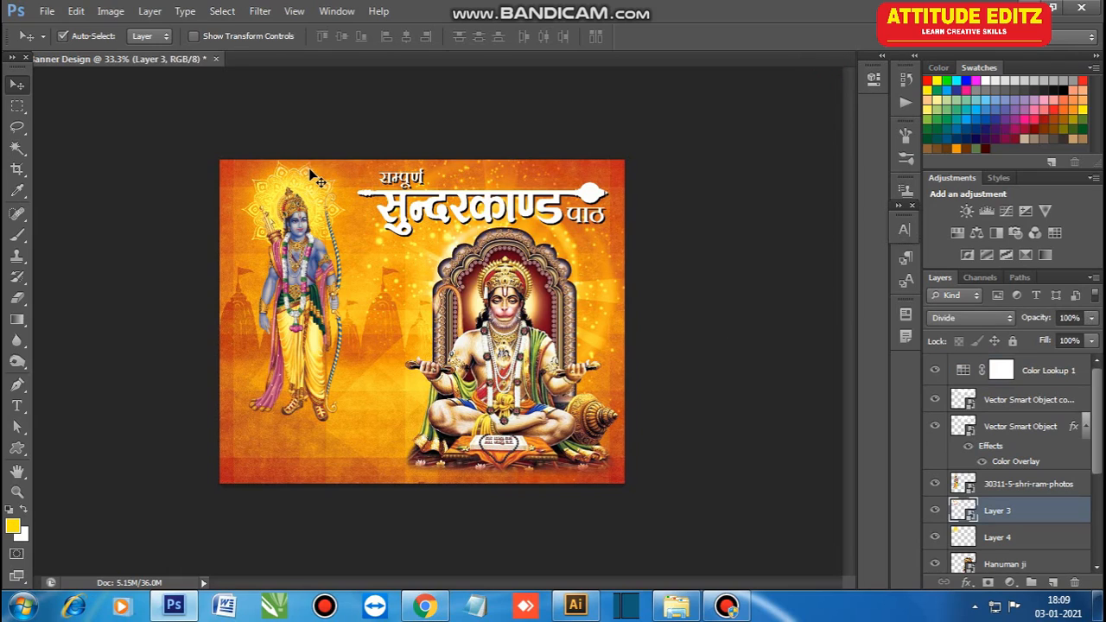
key(ctrl+t)
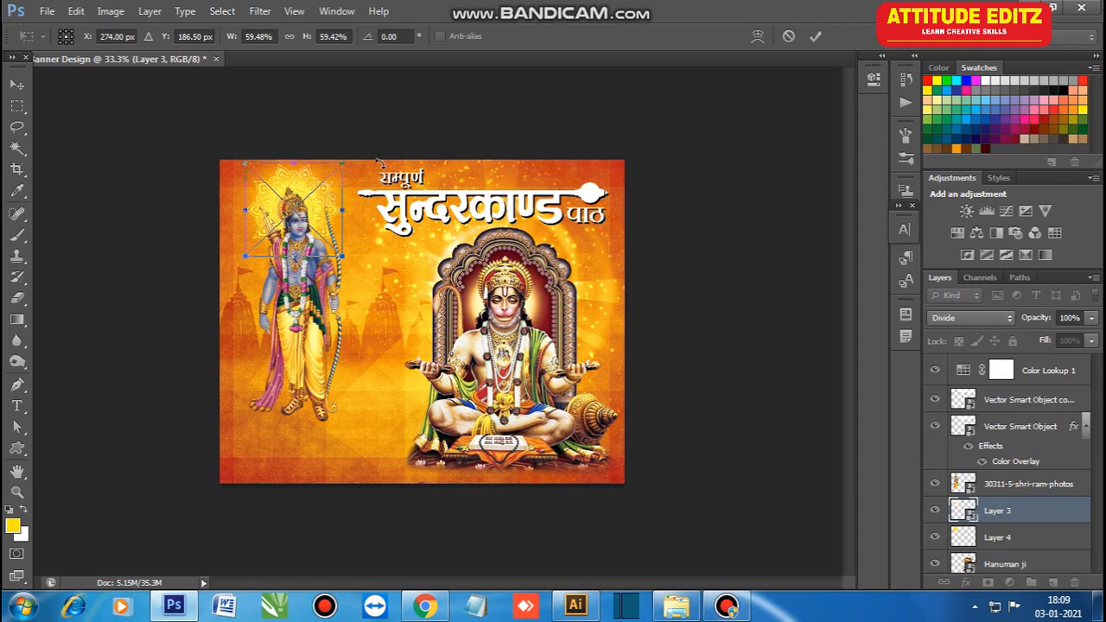
key(Return)
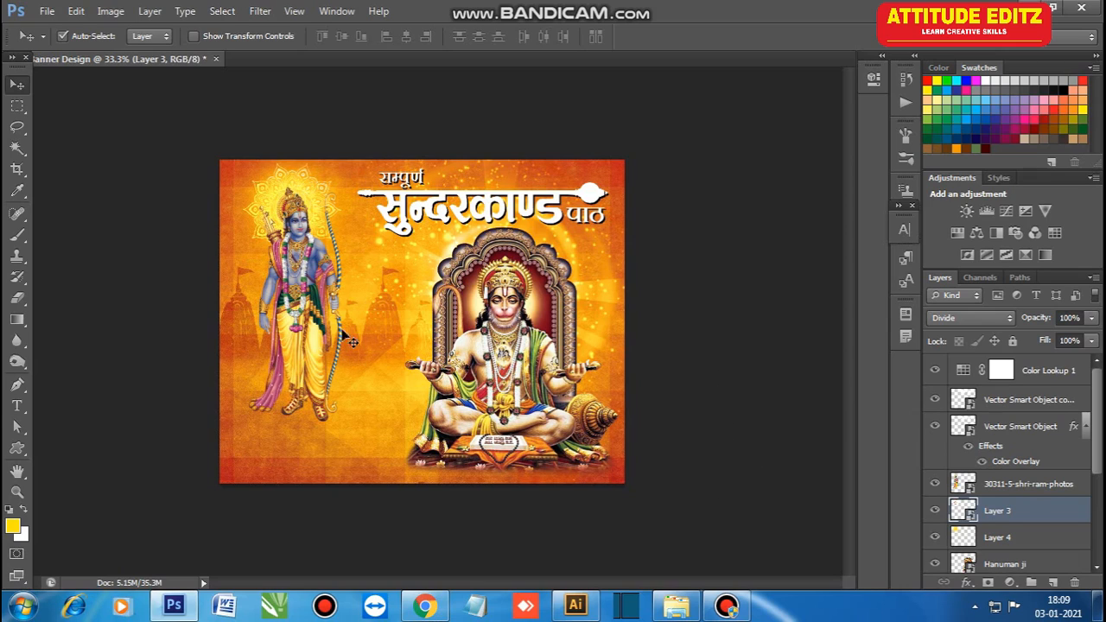
- Paint black on the Color Lookup layer's mask over Shri Ram and Hanuman ji, using a brush of about 175 px
click(993, 489)
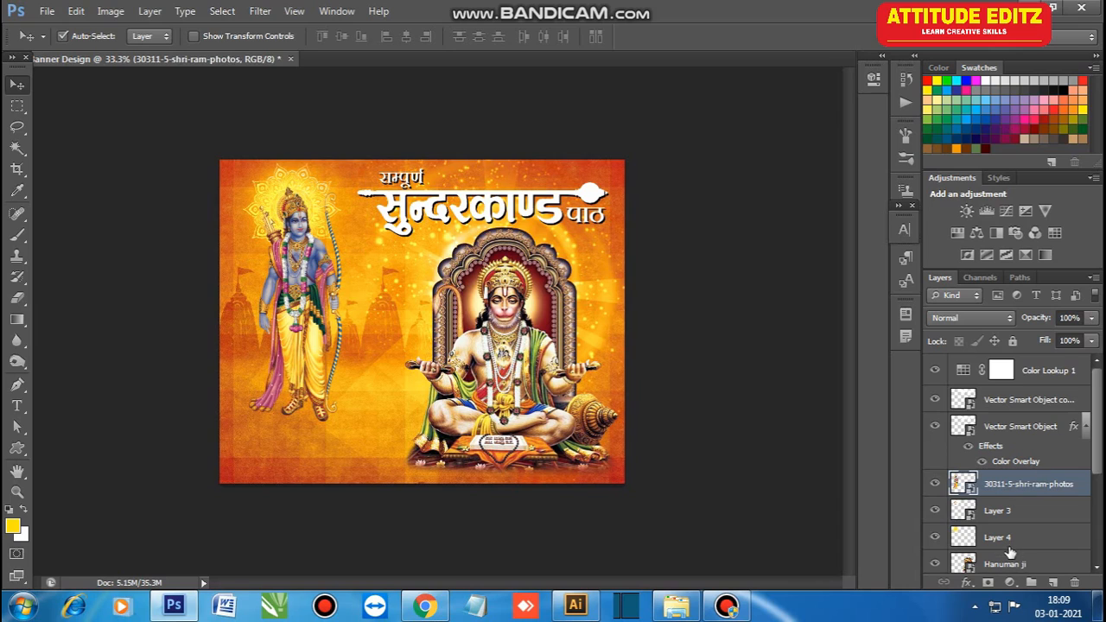
click(1001, 370)
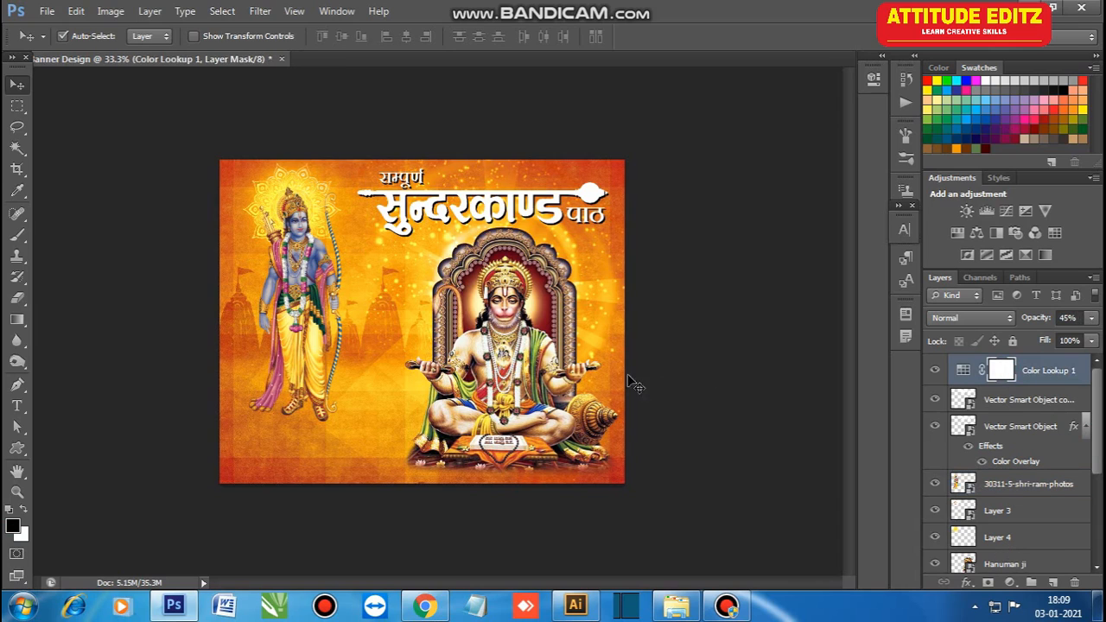
key(b)
key(d)
key(ctrl+minus)
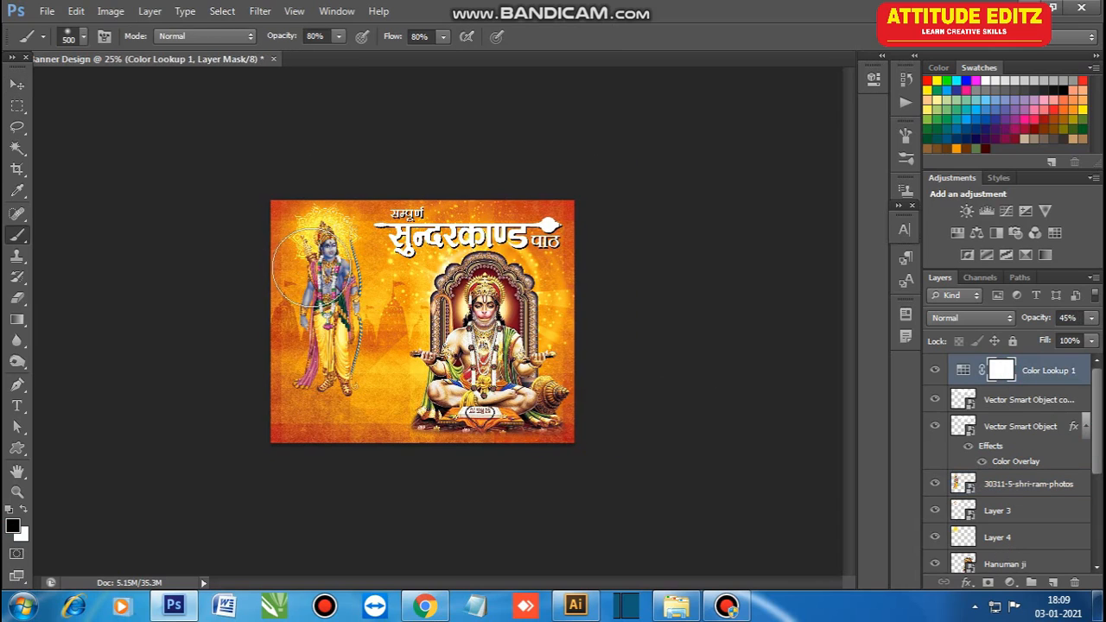
key(ctrl+plus)
key(ctrl+plus)
key(bracketleft)
key(bracketleft)
key(bracketleft)
key(bracketleft)
key(bracketleft)
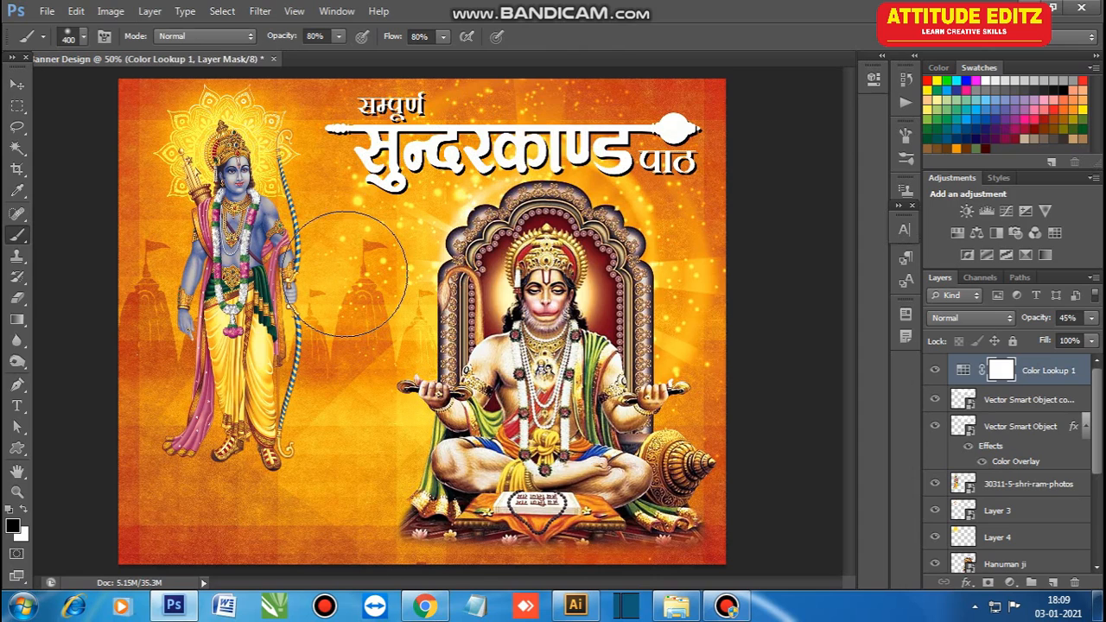
mouse_move(233, 251)
mouse_down()
mouse_move(247, 226)
mouse_move(251, 333)
mouse_move(203, 279)
mouse_move(227, 324)
mouse_move(240, 431)
mouse_move(260, 240)
mouse_move(259, 272)
mouse_move(227, 164)
mouse_up()
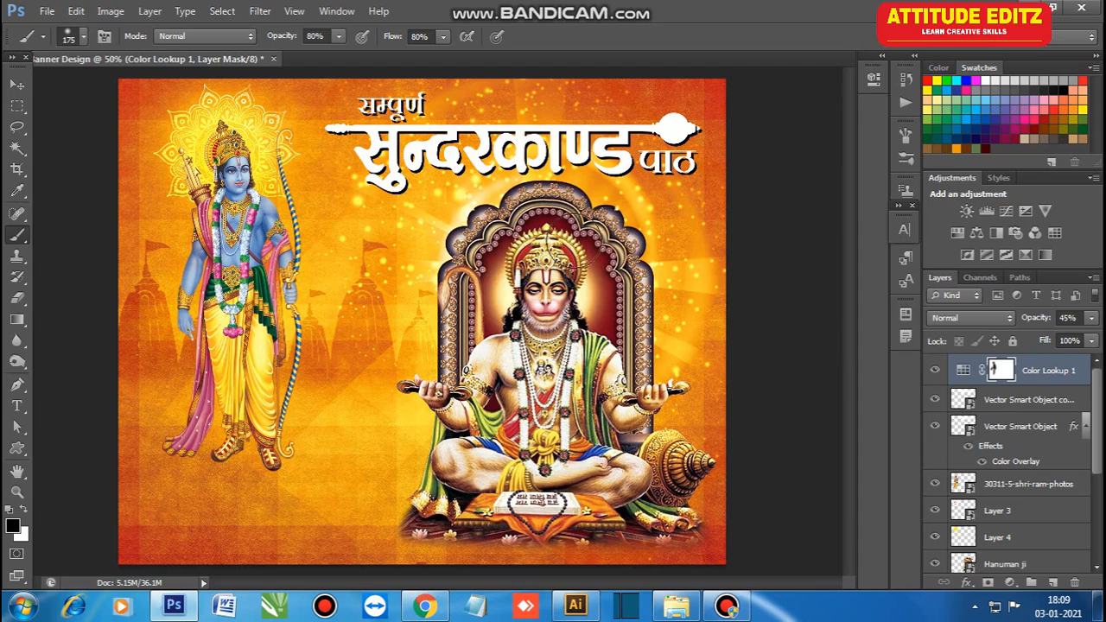
mouse_move(553, 251)
mouse_down()
mouse_move(538, 399)
mouse_move(553, 298)
mouse_move(571, 345)
mouse_move(510, 406)
mouse_move(657, 484)
mouse_move(566, 490)
mouse_up()
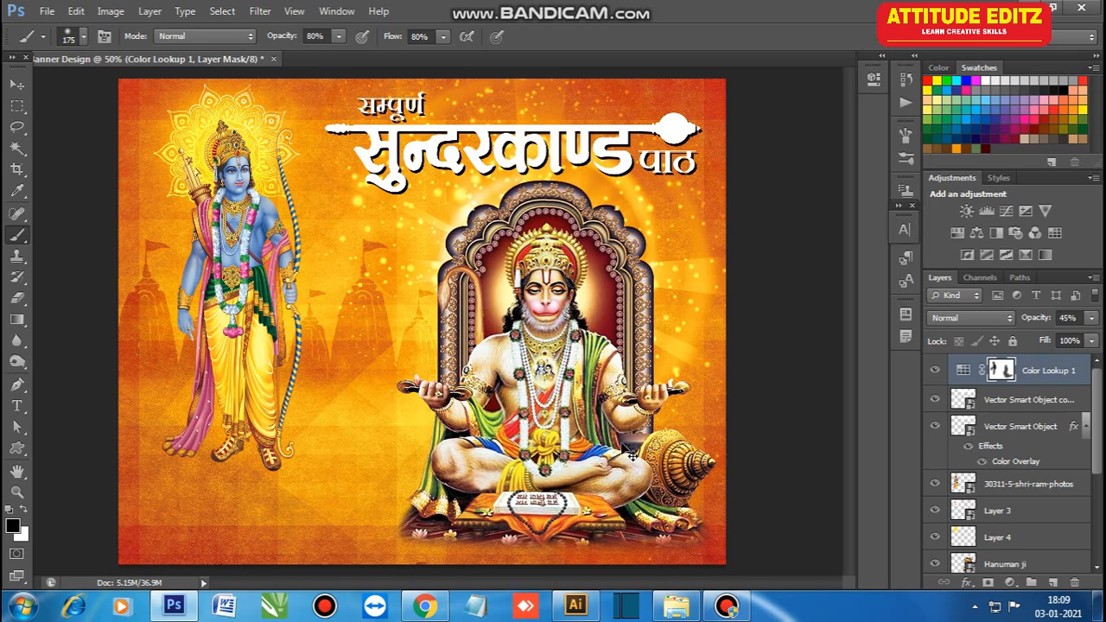
- Draw a yellow brush-stroke custom shape about 552 by 150 px below Shri Ram's feet
key(ctrl+minus)
click(22, 86)
key(ctrl+plus)
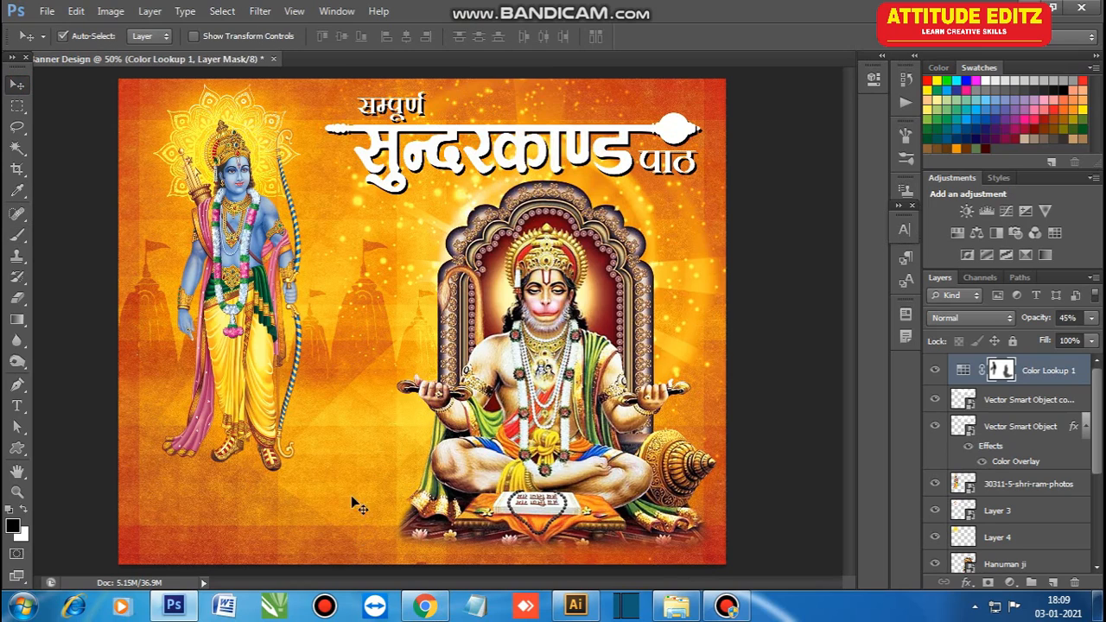
click(69, 387)
click(16, 448)
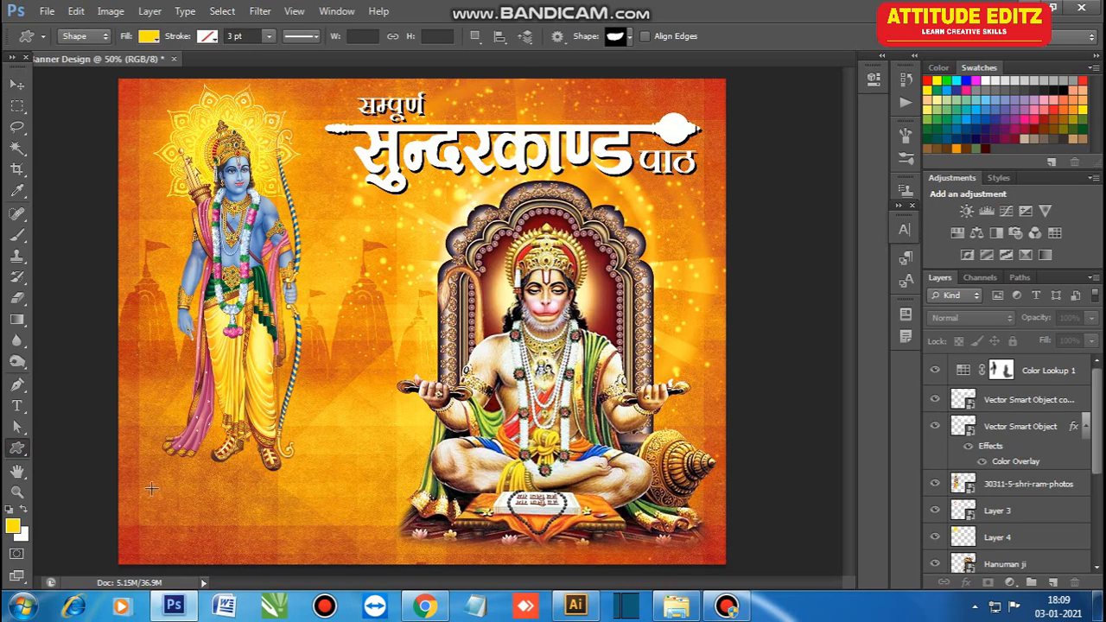
drag(146, 491, 377, 529)
click(16, 84)
drag(208, 525, 208, 517)
- Flip the yellow brush-stroke shape horizontally
key(ctrl+t)
right_click(303, 518)
click(345, 483)
key(ctrl+plus)
drag(206, 473, 265, 304)
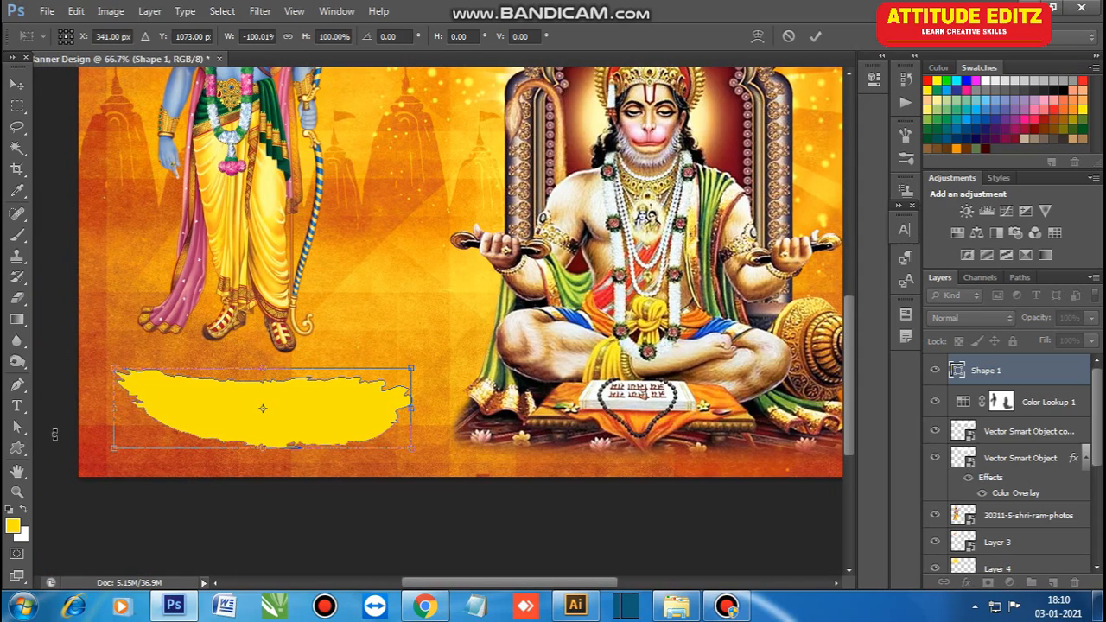
key(Return)
click(16, 426)
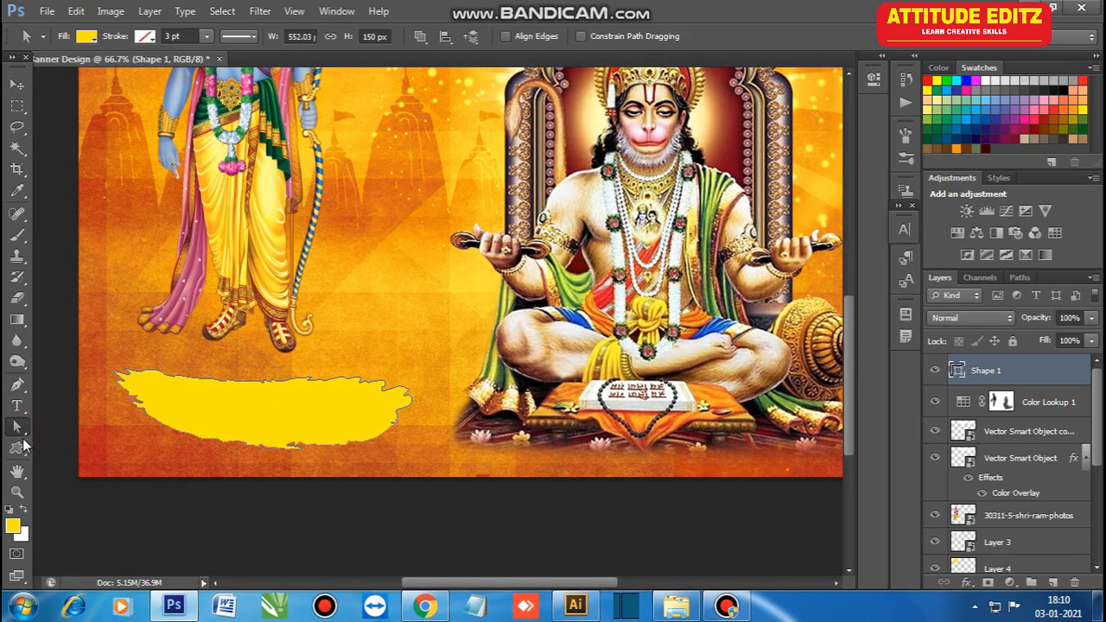
right_click(22, 436)
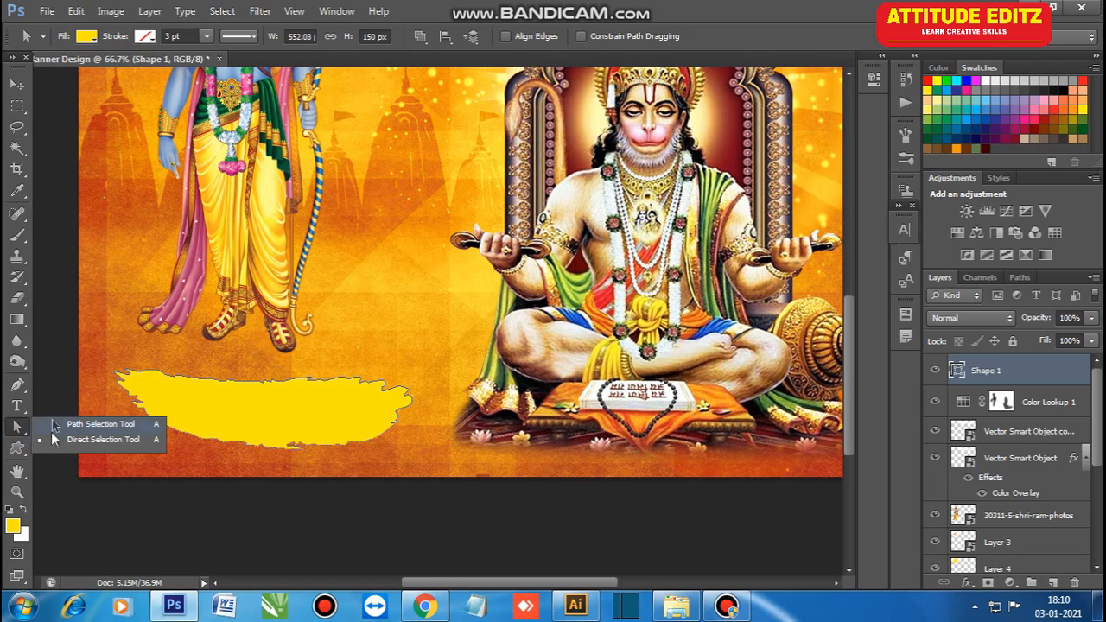
click(87, 439)
drag(98, 393, 212, 470)
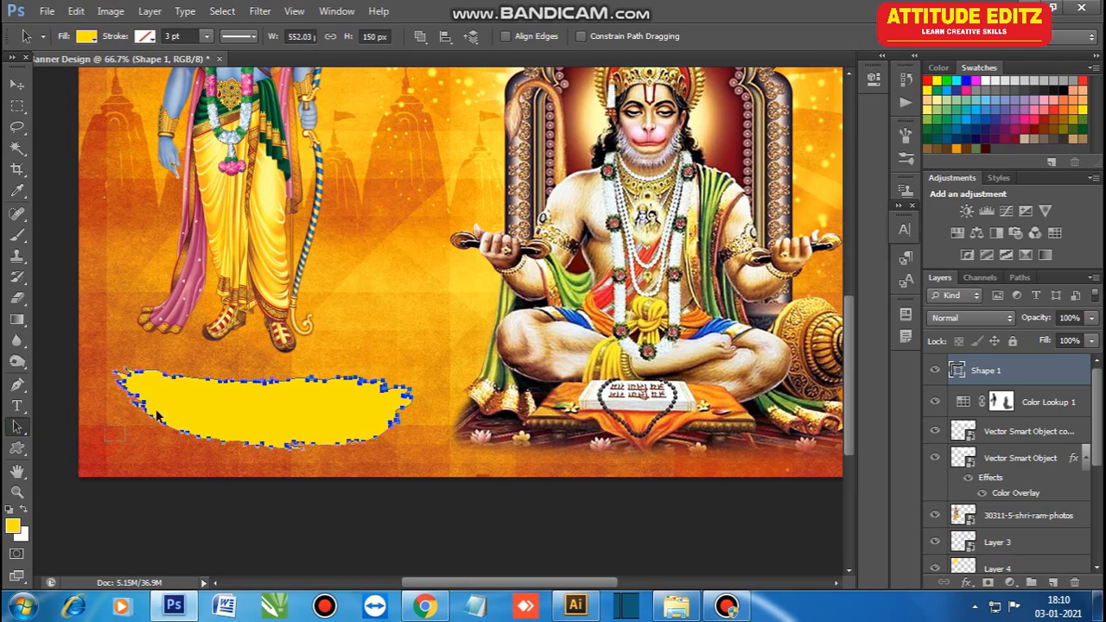
drag(158, 432, 155, 433)
key(ctrl+z)
- Pull the anchor points on the brush stroke's lower-left edge outward with the Direct Selection tool to fill out that end
click(19, 432)
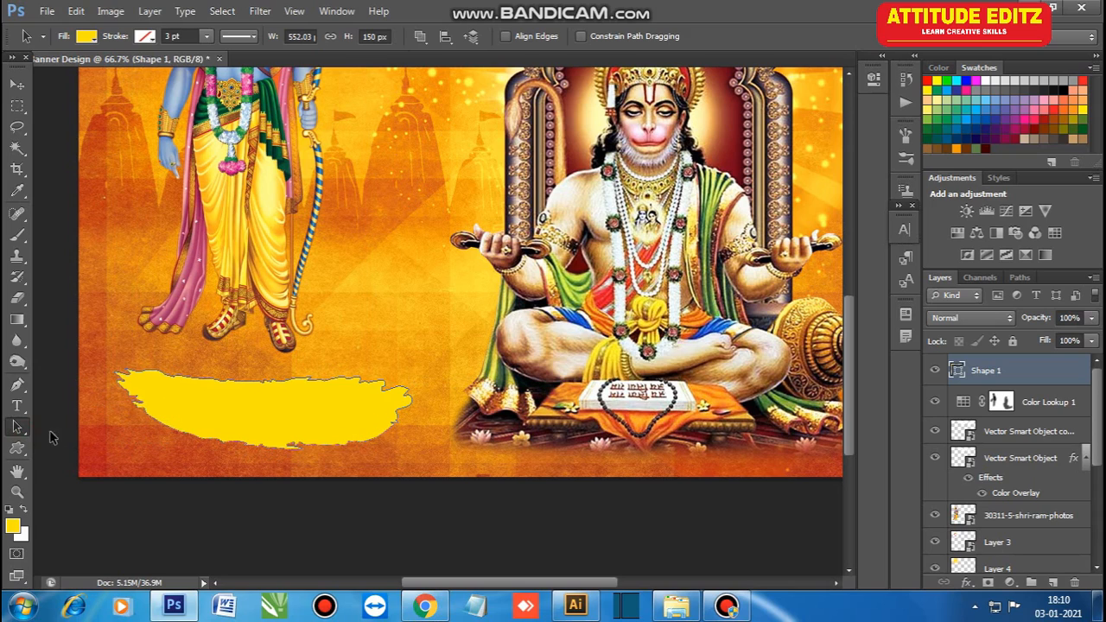
click(78, 440)
click(169, 412)
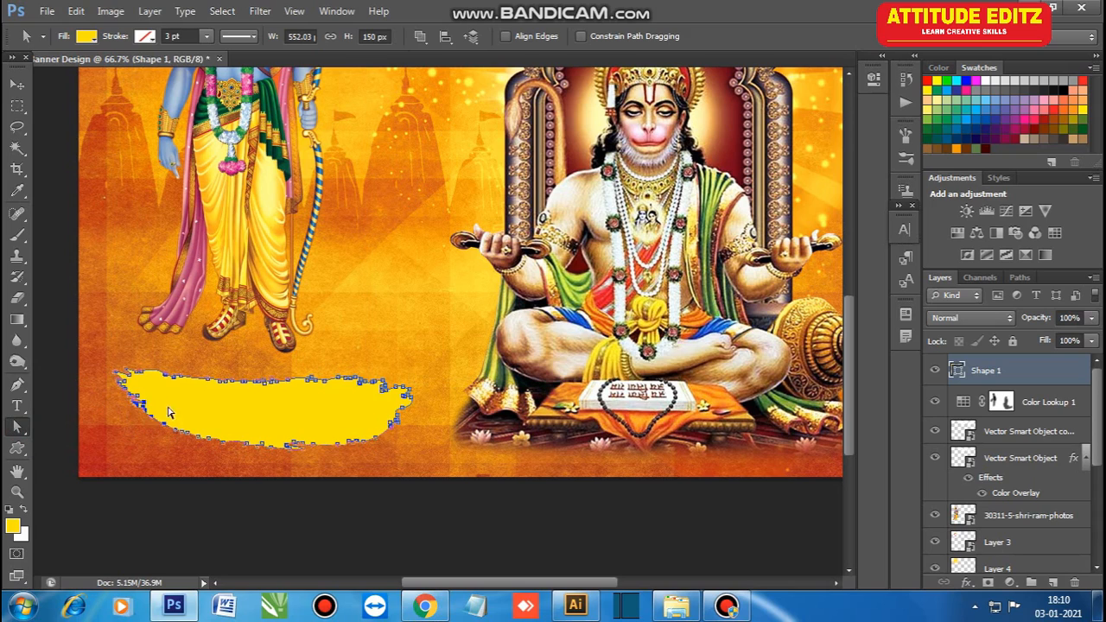
mouse_move(142, 408)
mouse_down()
mouse_move(130, 396)
mouse_move(107, 412)
mouse_move(123, 390)
mouse_move(132, 415)
mouse_up()
- Stretch the brush-stroke shape to about 115% height and flip it horizontally
click(16, 85)
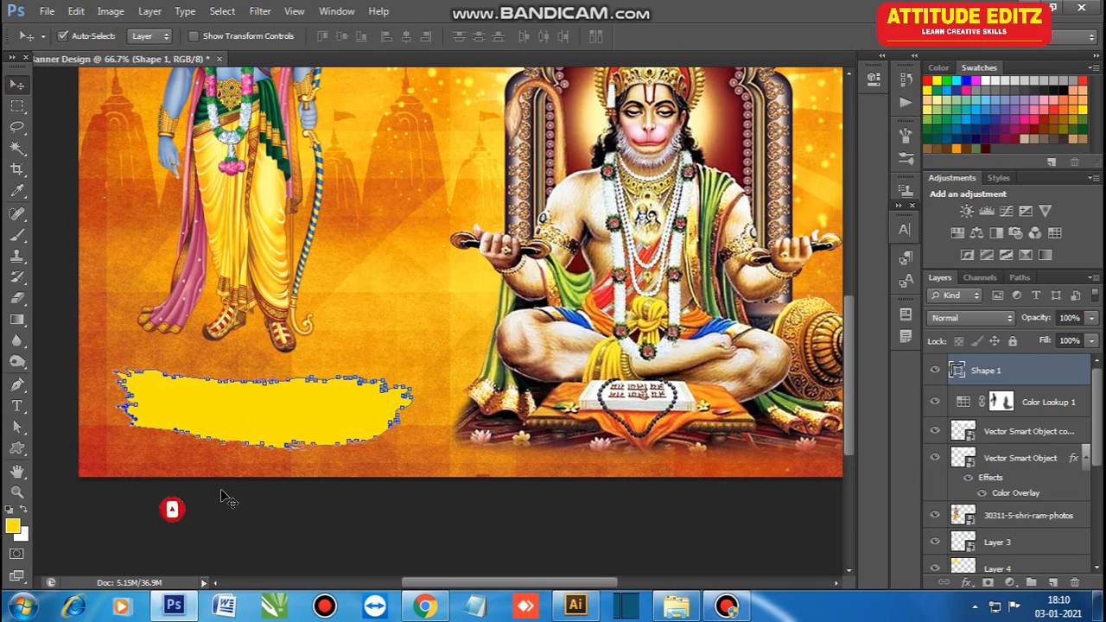
drag(265, 449, 268, 460)
right_click(284, 429)
click(329, 390)
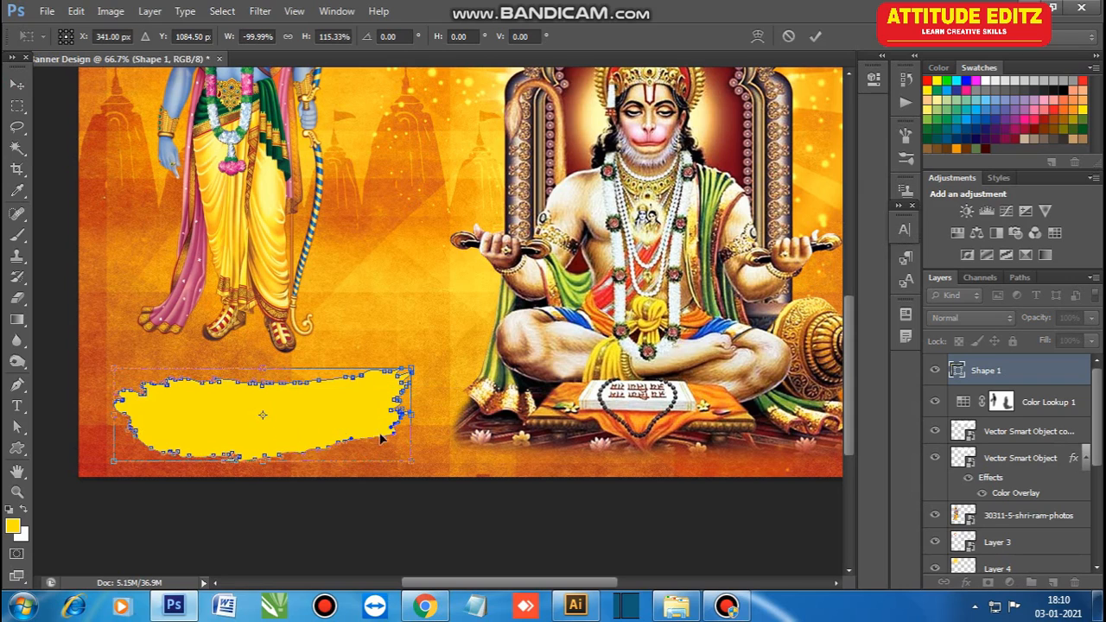
- Rotate the brush stroke slightly clockwise and nudge it toward the banner's left edge
drag(425, 474, 423, 490)
drag(357, 422, 338, 418)
key(Return)
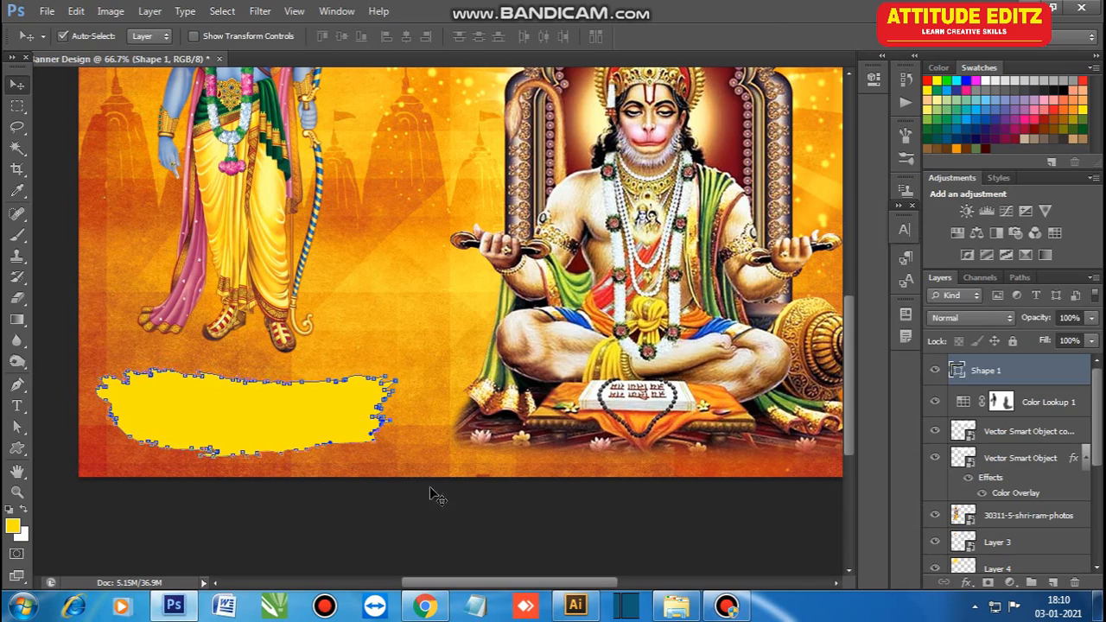
- Cycle the brush-stroke shape's blending mode to one that lets the banner's background texture show through
click(430, 492)
click(324, 426)
key(shift+minus)
key(shift+minus)
key(shift+minus)
key(shift+minus)
key(shift+minus)
key(shift+minus)
key(shift+minus)
key(shift+minus)
key(shift+minus)
key(shift+minus)
key(shift+minus)
key(shift+minus)
key(shift+minus)
key(shift+minus)
key(shift+minus)
key(shift+minus)
click(307, 512)
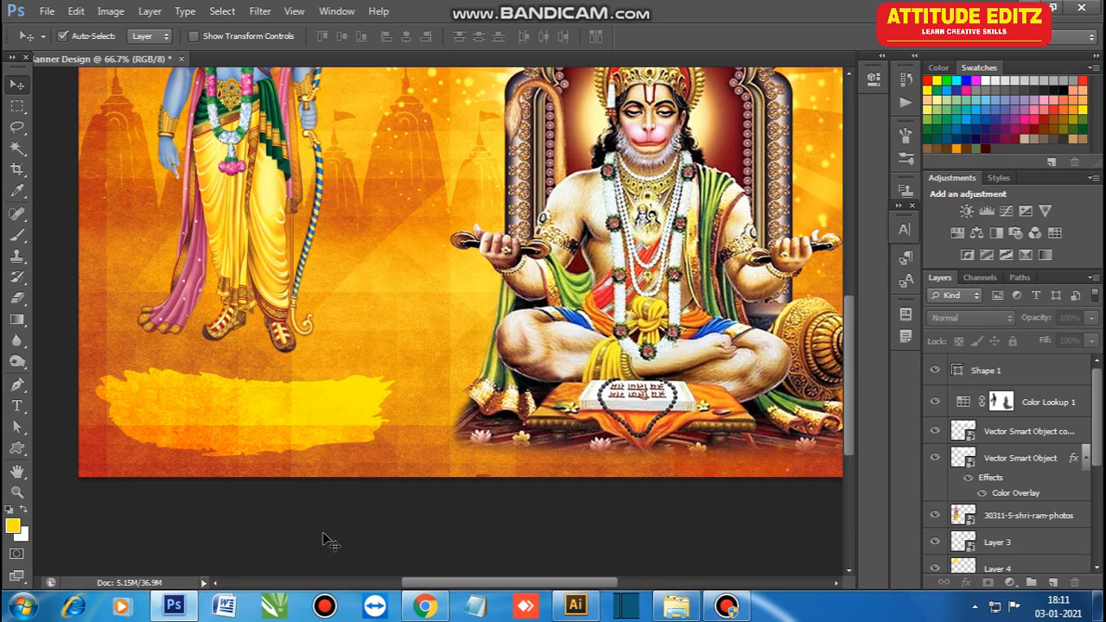
- Add the text दिनांक (fnukad in Kruti Dev 100 Bold) on the brush stroke and enlarge it to about 311%
key(t)
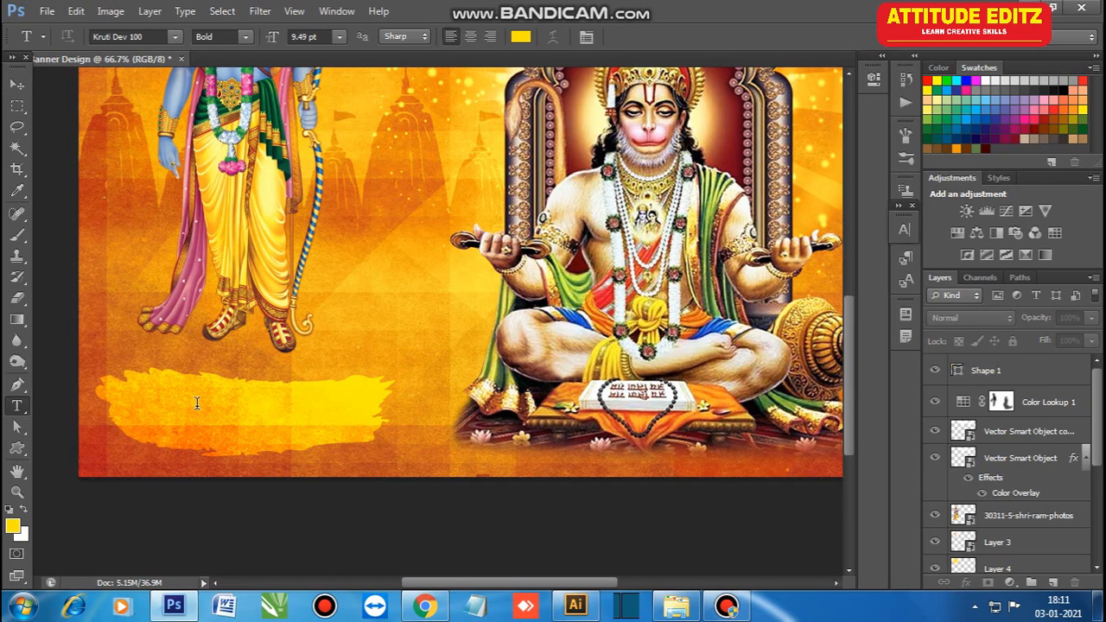
click(204, 420)
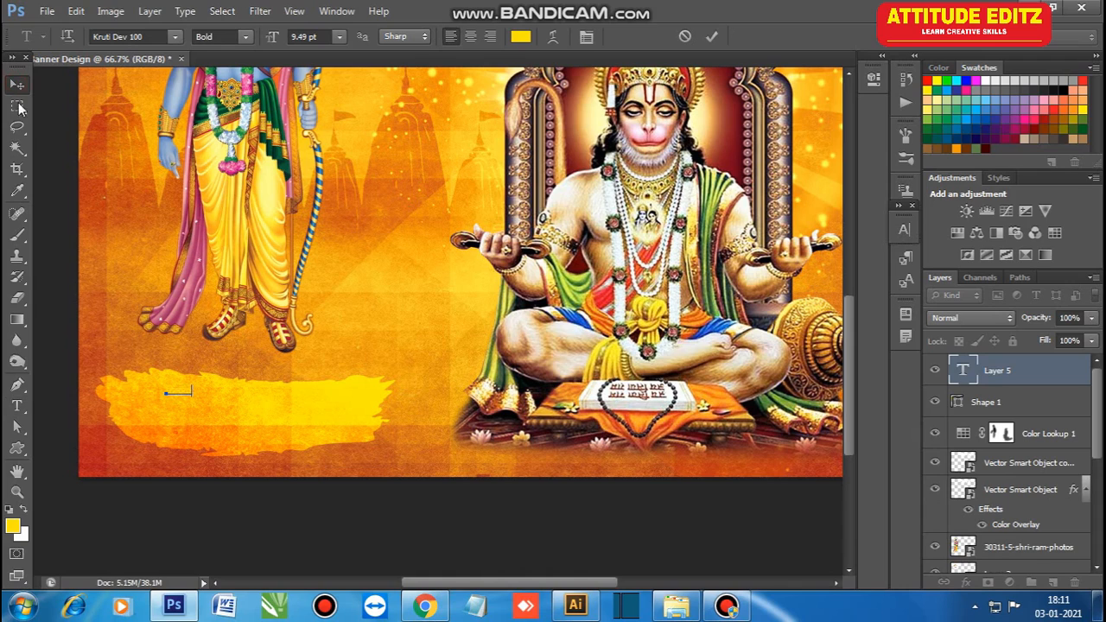
text(fnukad)
key(ctrl+t)
drag(191, 399, 242, 430)
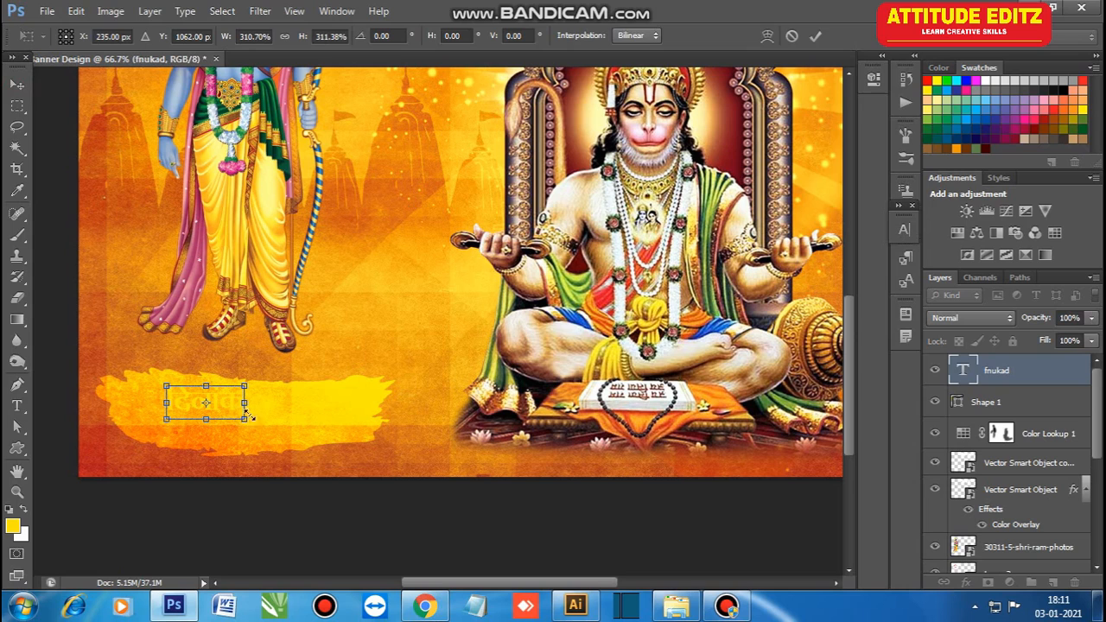
key(Return)
- Set the foreground color to black (000000) and fill the दिनांक text with it
key(i)
click(12, 526)
drag(597, 291, 578, 304)
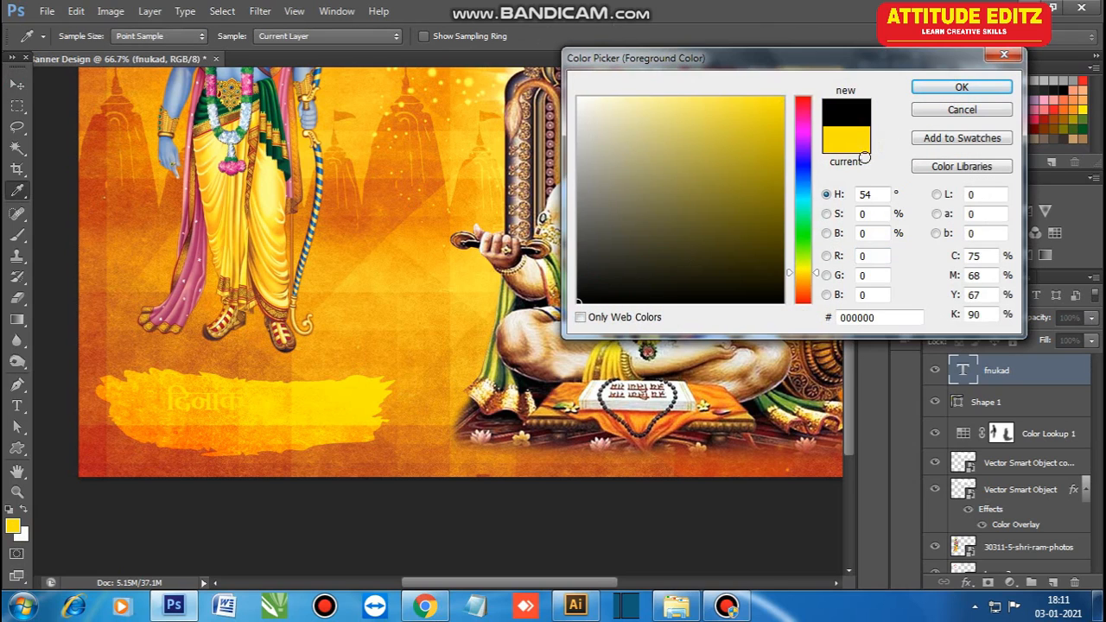
click(955, 88)
key(v)
key(alt+BackSpace)
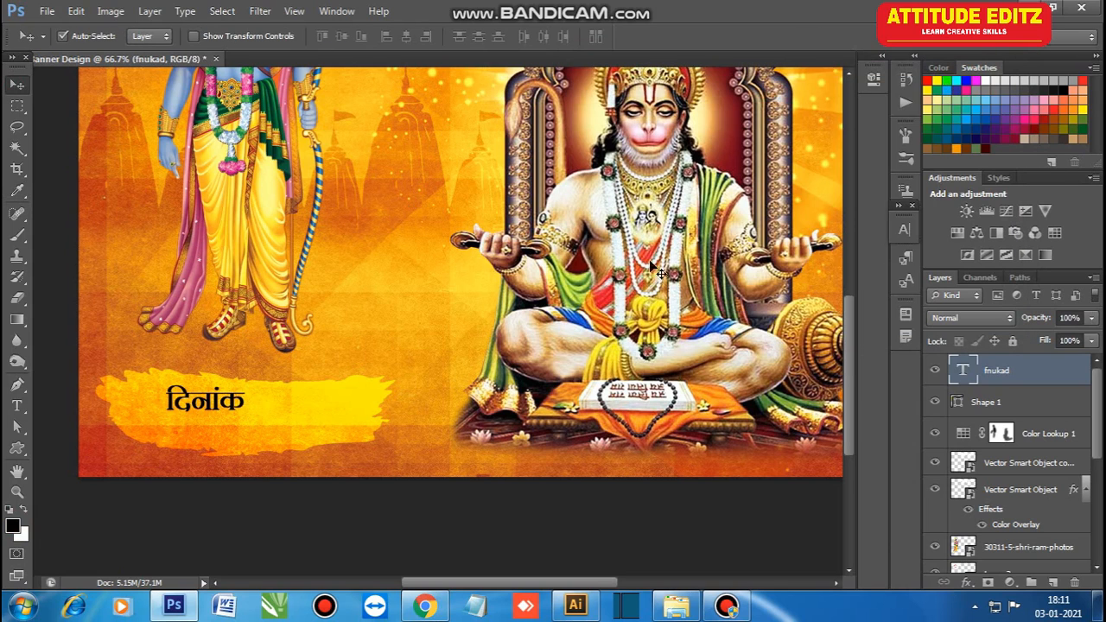
- Shrink the दिनांक text slightly on the brush stroke
key(ctrl+t)
drag(246, 421, 221, 412)
key(Return)
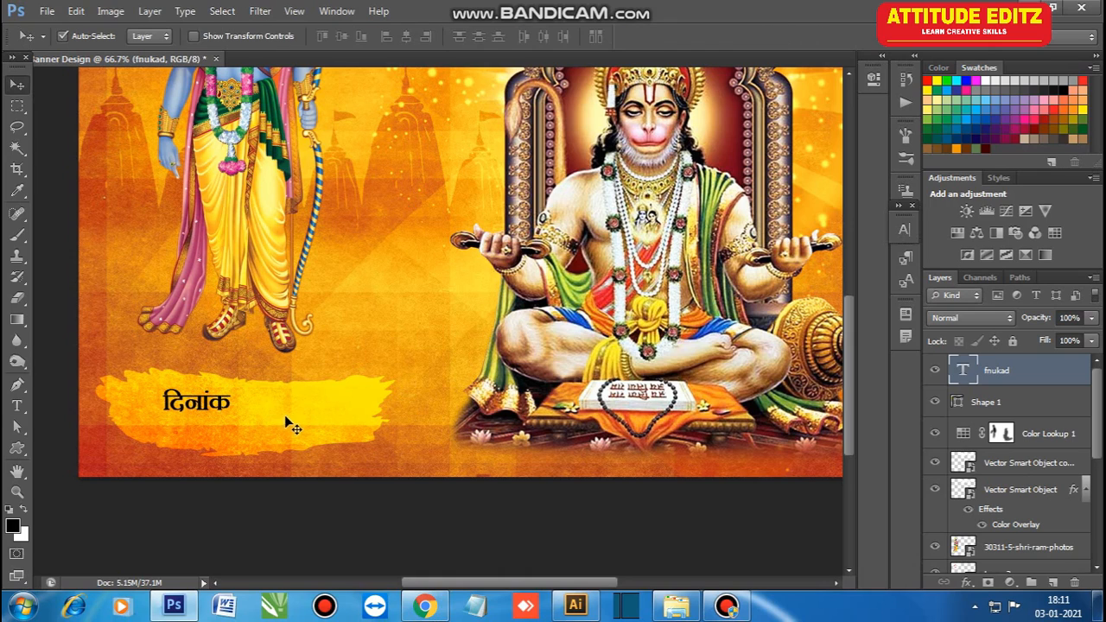
- Add a colon after दिनांक and a second line reading स्थान : in the same Kruti Dev text
key(t)
click(234, 401)
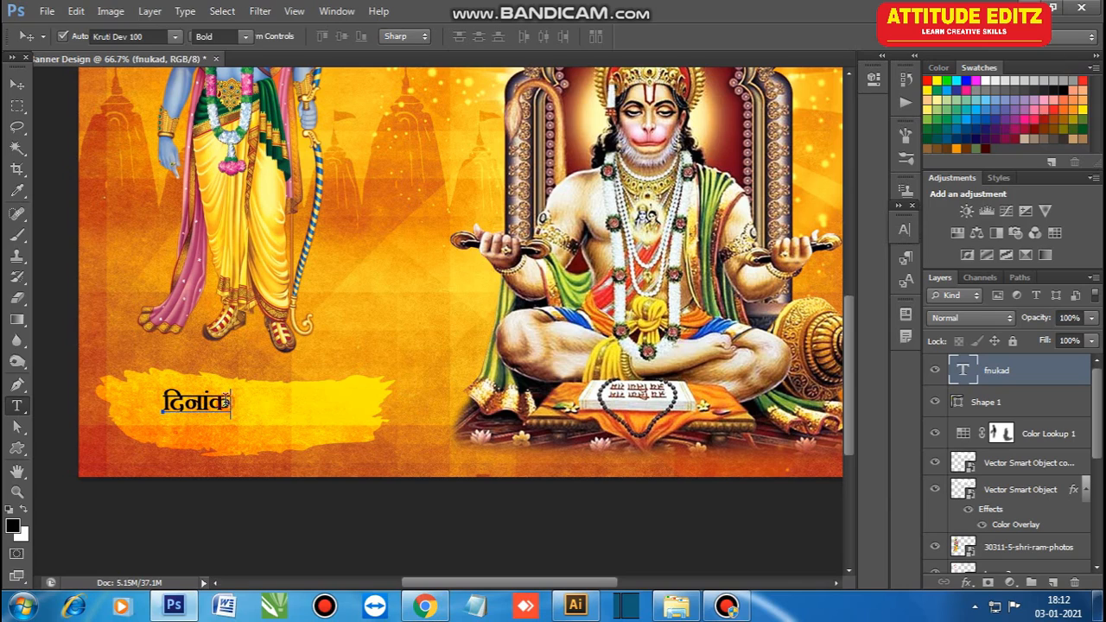
text(:)
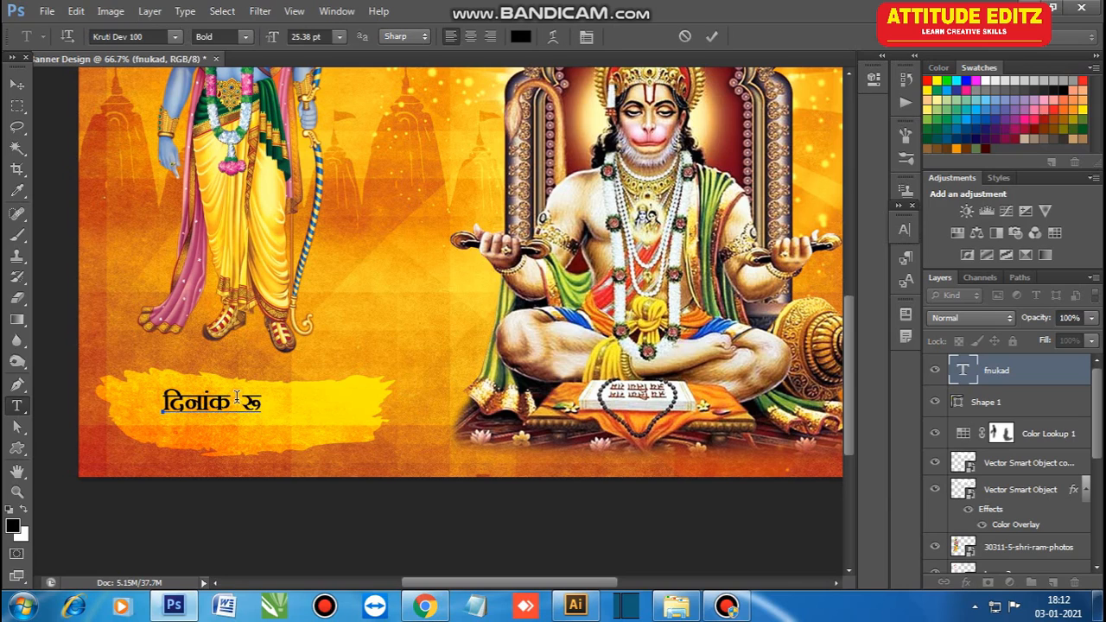
key(BackSpace)
text(%)
key(Return)
text(LFkku)
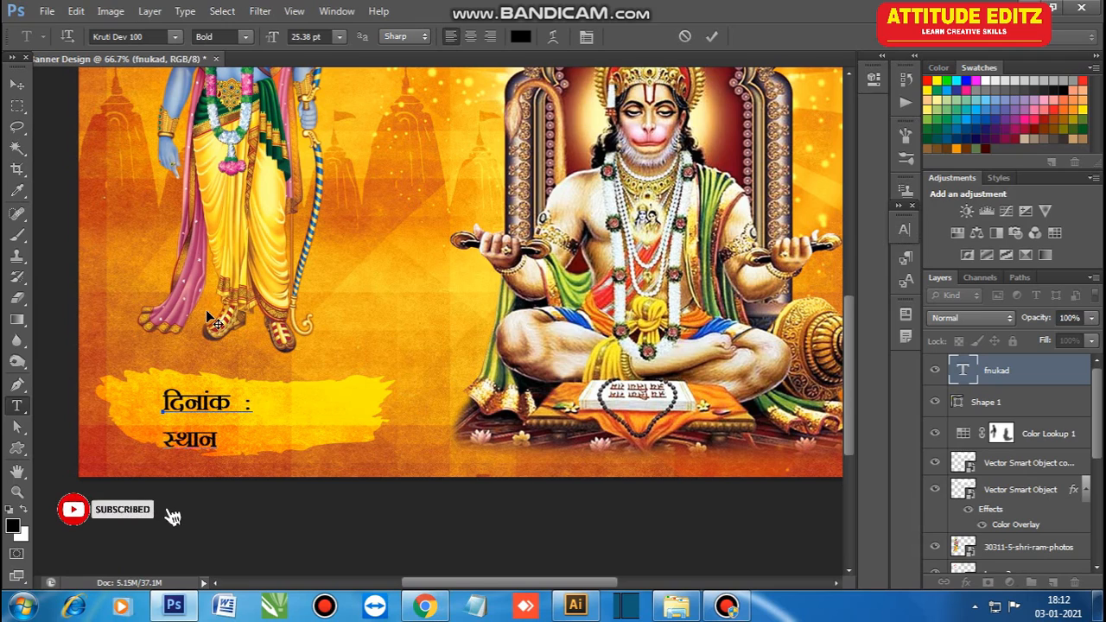
text( :)
key(BackSpace)
text(%)
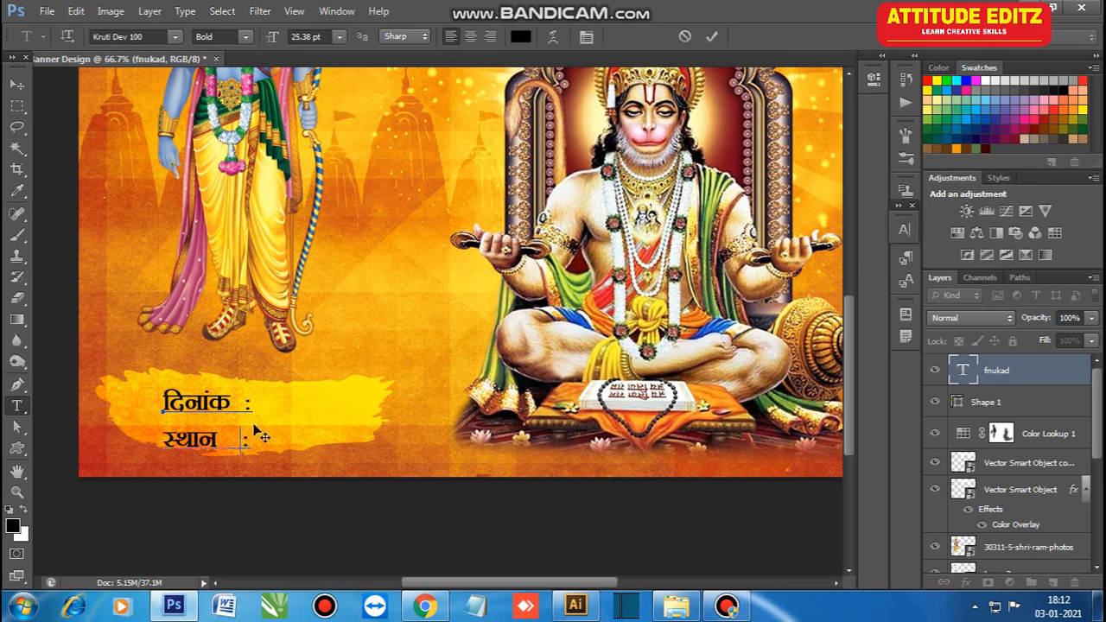
- Set the leading of the two-line दिनांक and स्थान text to 25.46 pt and collapse the character settings
key(ctrl+a)
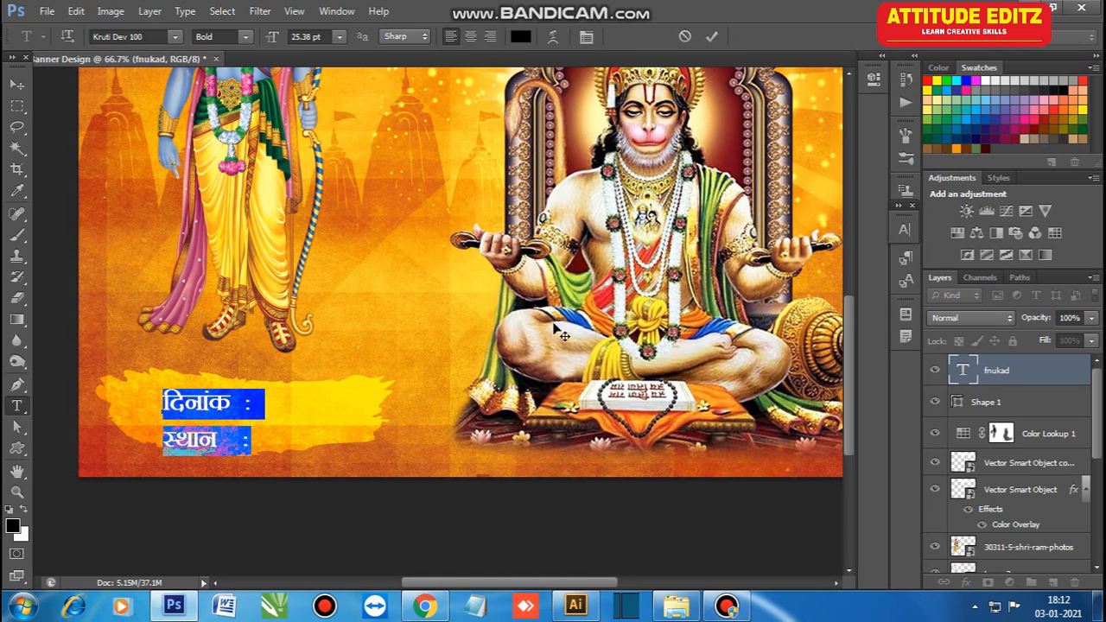
click(907, 232)
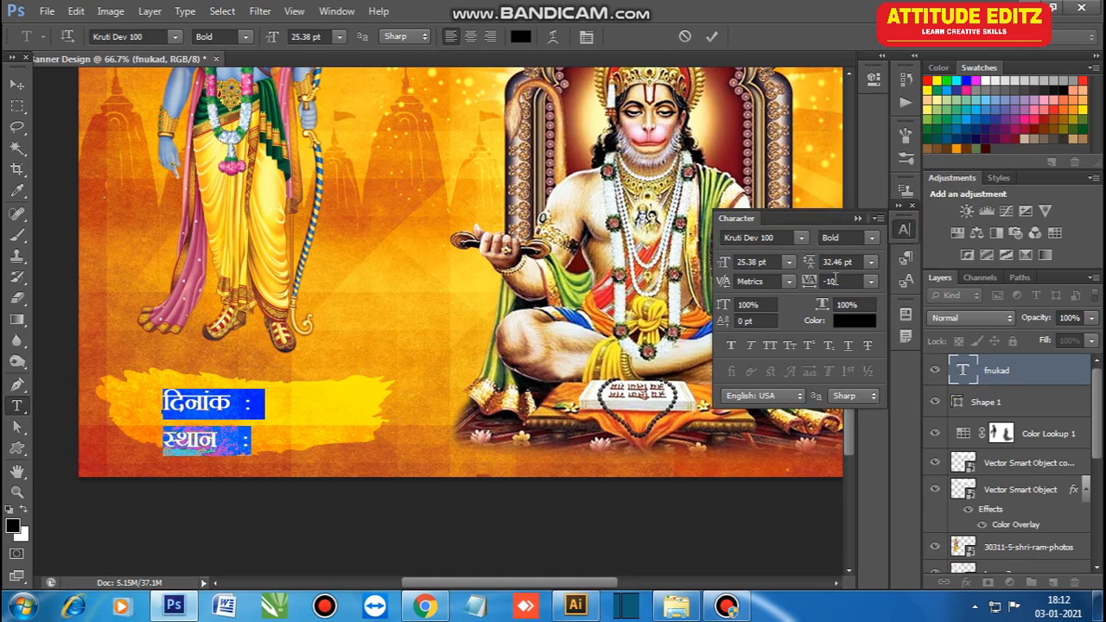
click(871, 262)
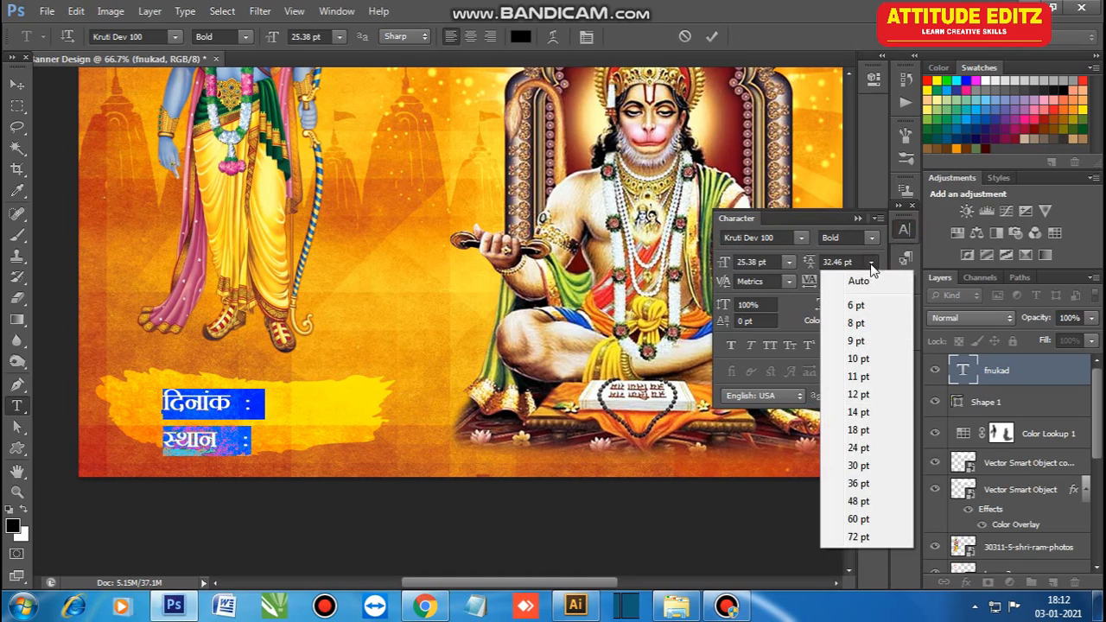
click(812, 260)
drag(809, 262, 802, 285)
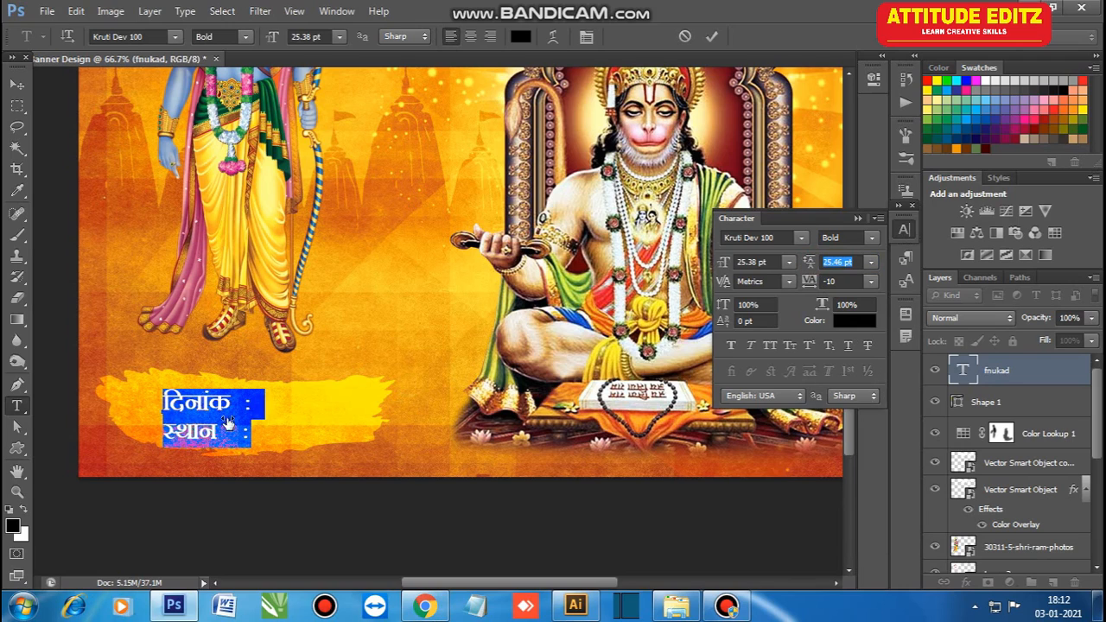
click(17, 85)
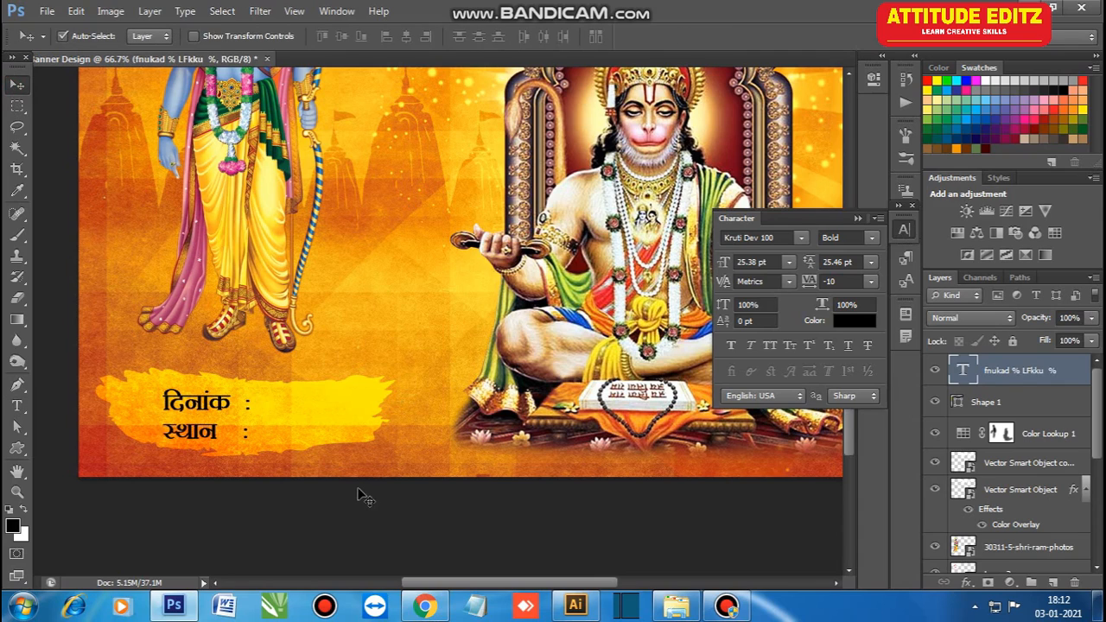
click(858, 218)
key(ctrl+minus)
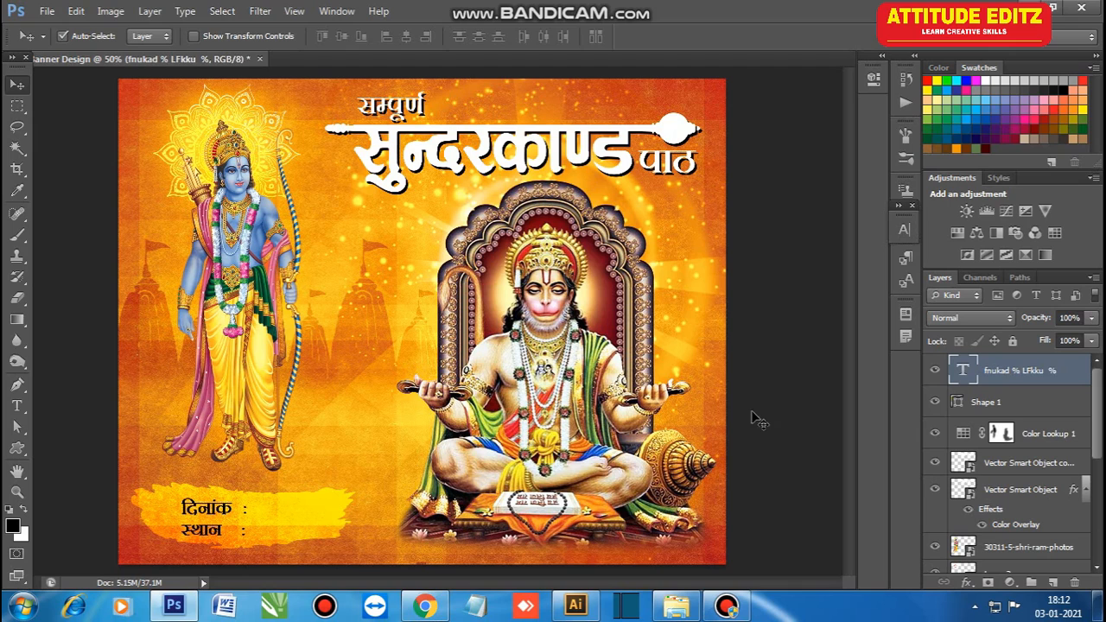
key(ctrl+0)
key(ctrl+minus)
click(781, 414)
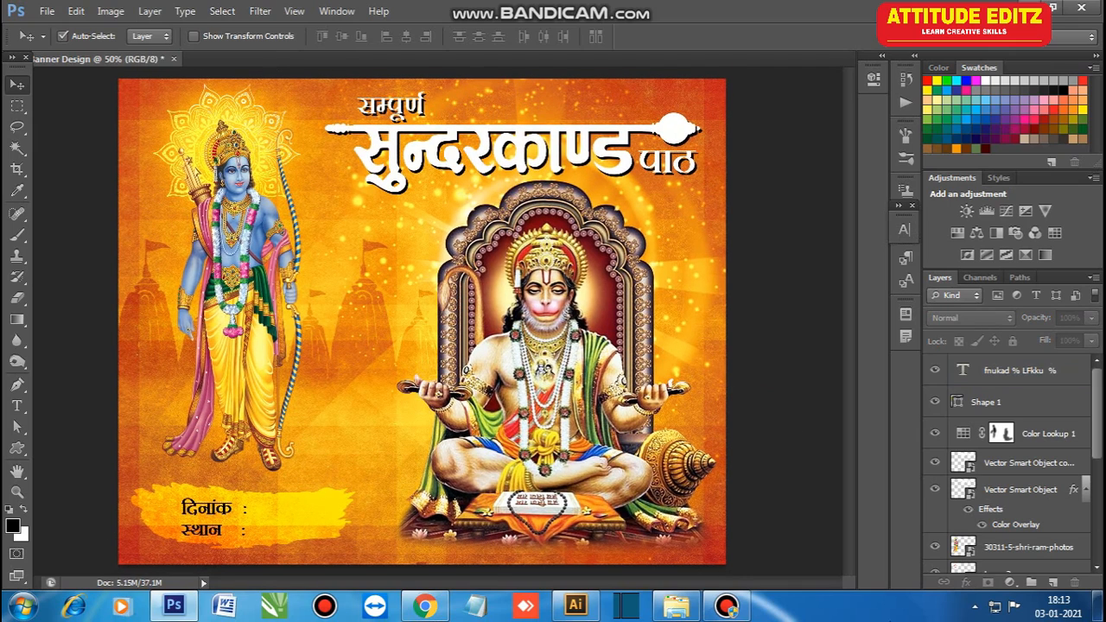